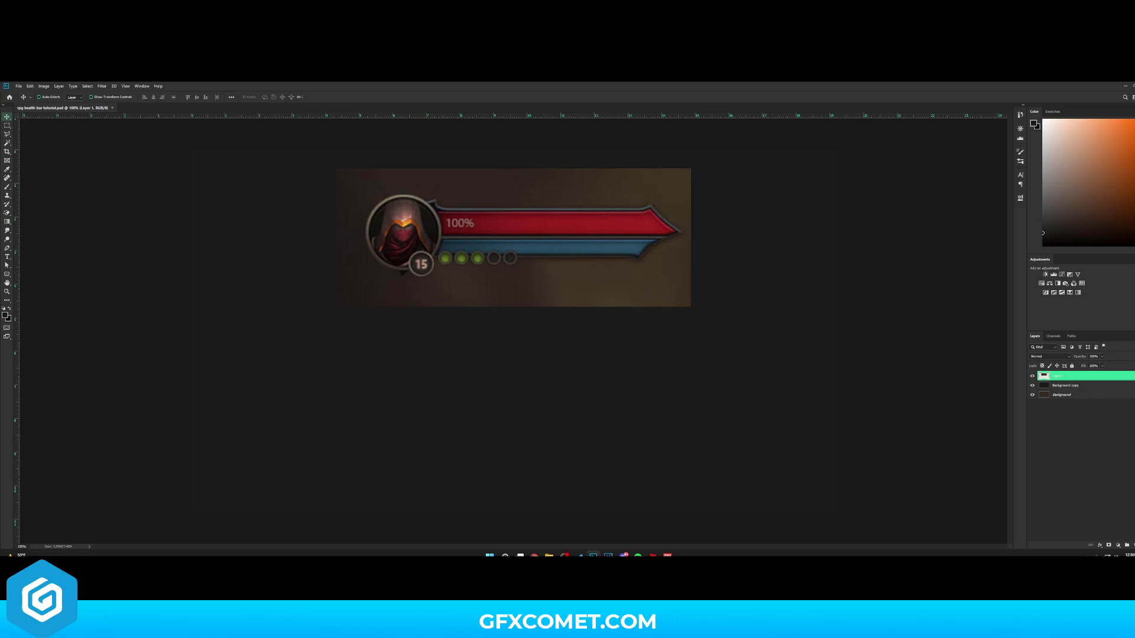
- On a new layer, draw a circle below the reference health bar, filled with the portrait's dark background colour, and save the document
{"action": "key", "text": "ctrl+shift+alt+n"}
{"action": "left_click", "coordinate": [7, 282]}
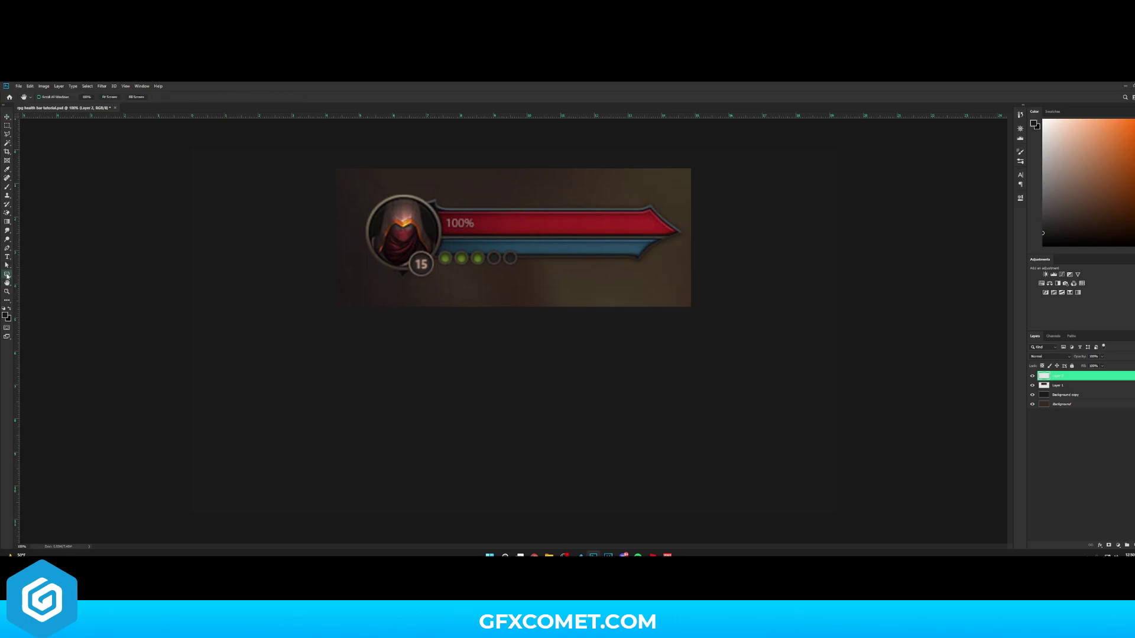
{"action": "left_click", "coordinate": [7, 275]}
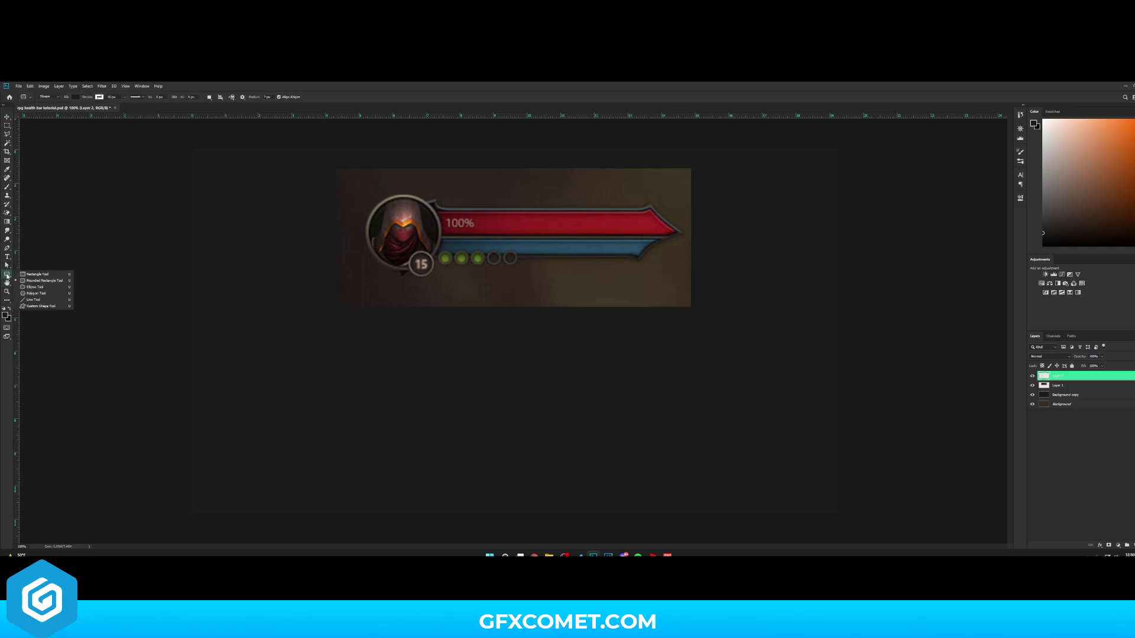
{"action": "left_click", "coordinate": [34, 287]}
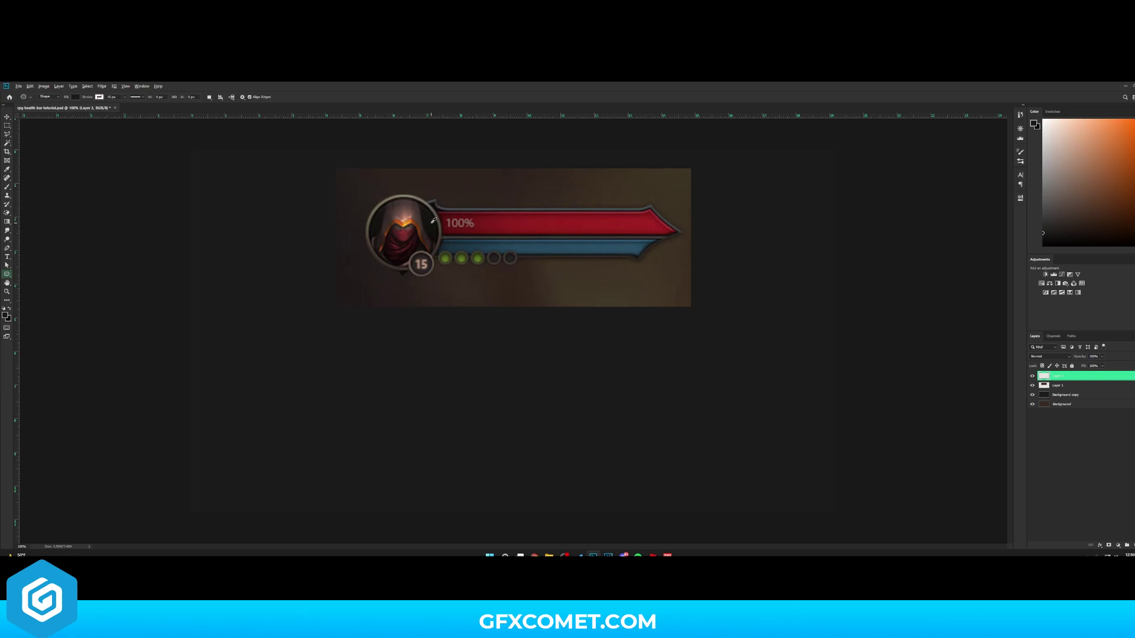
{"action": "left_click", "coordinate": [427, 224], "text": "alt"}
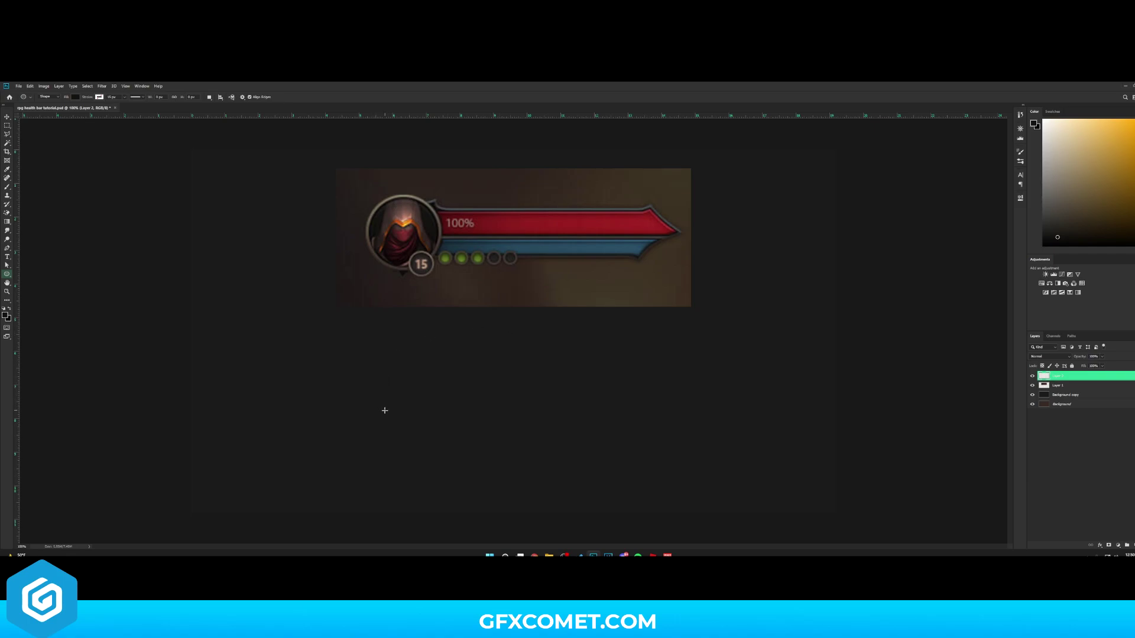
{"action": "left_click_drag", "start_coordinate": [385, 410], "coordinate": [458, 360]}
{"action": "key", "text": "v"}
{"action": "key", "text": "ctrl+s"}
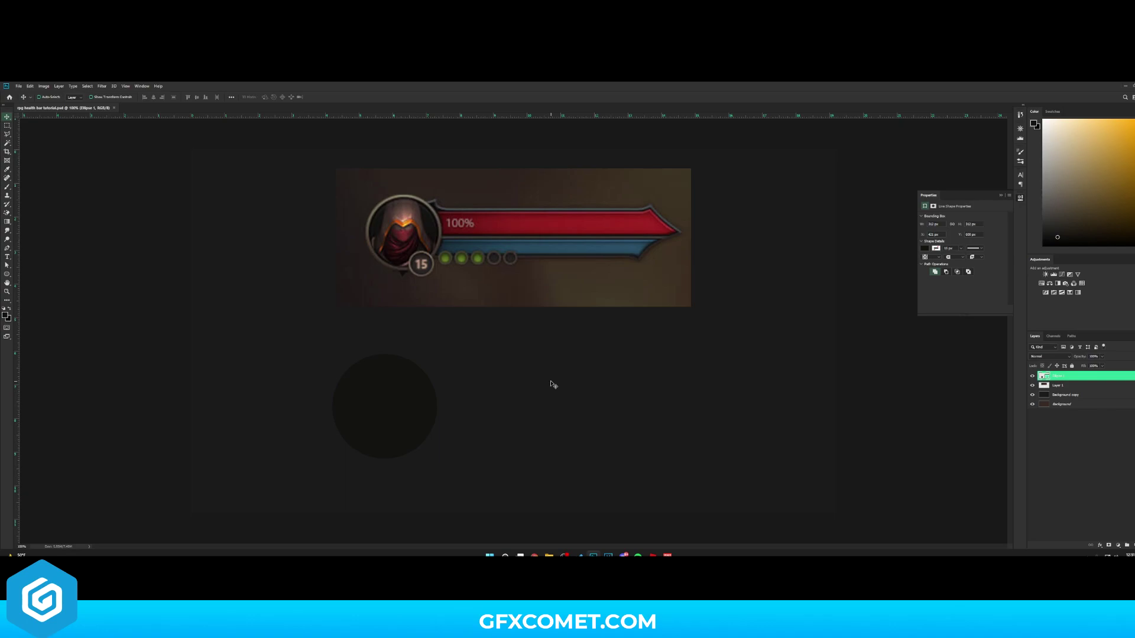
- Duplicate the circle and give the copy no fill and a solid cyan stroke
{"action": "key", "text": "ctrl+j"}
{"action": "left_click", "coordinate": [8, 274]}
{"action": "left_click", "coordinate": [76, 96]}
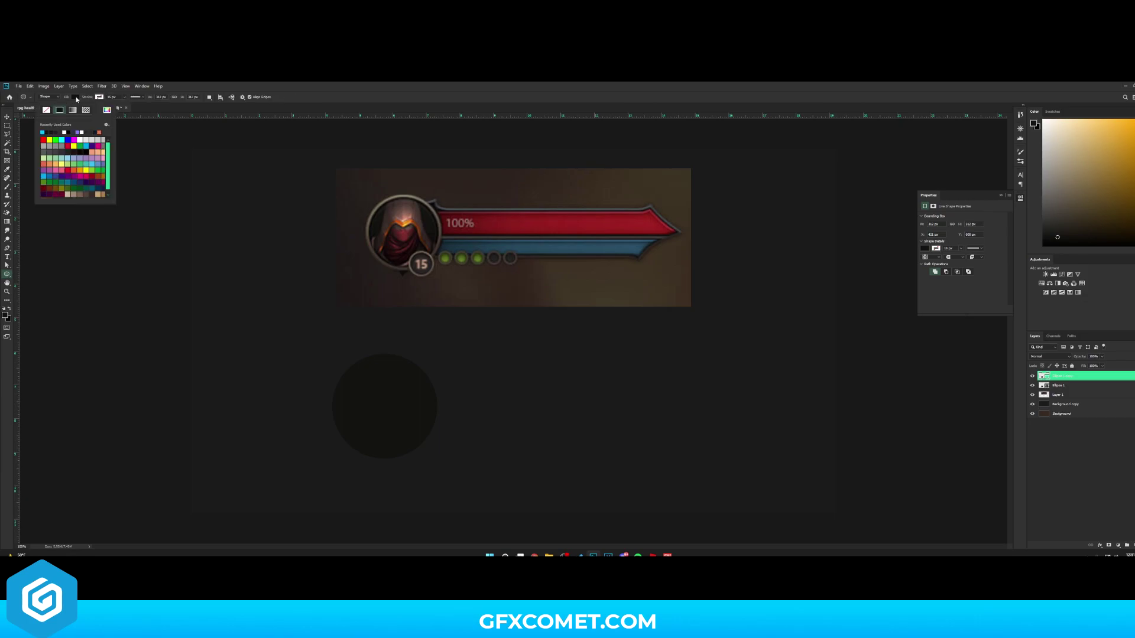
{"action": "left_click", "coordinate": [46, 111]}
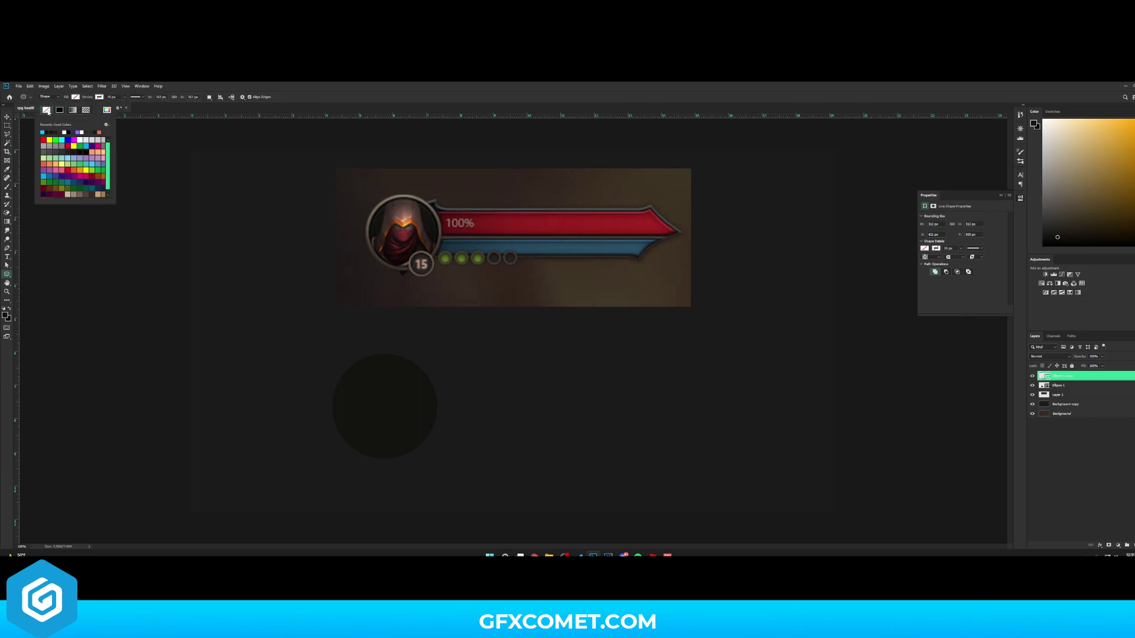
{"action": "left_click", "coordinate": [100, 97]}
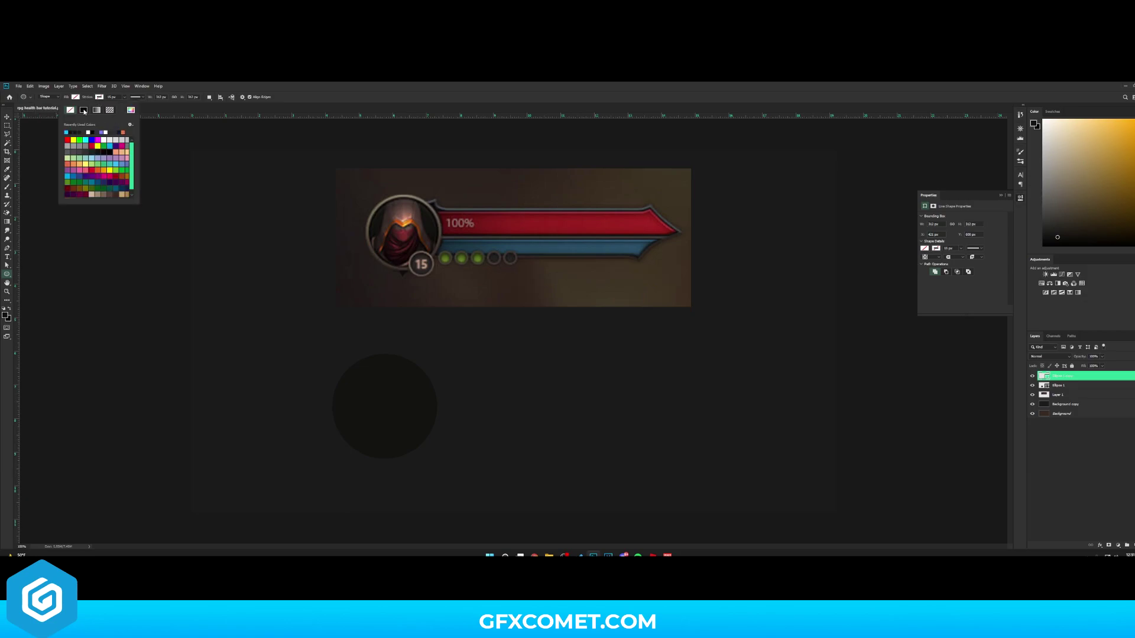
{"action": "left_click", "coordinate": [85, 111]}
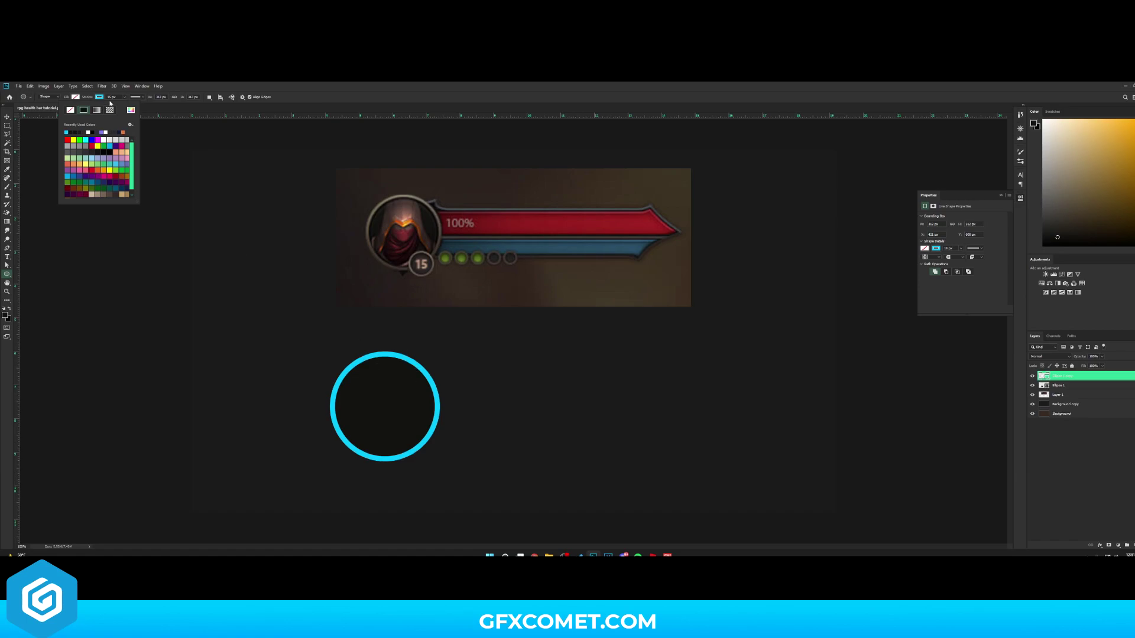
- Set the duplicated circle's stroke width to 10 px, keeping the tool in Shape mode
{"action": "left_click", "coordinate": [104, 97]}
{"action": "left_click", "coordinate": [104, 97]}
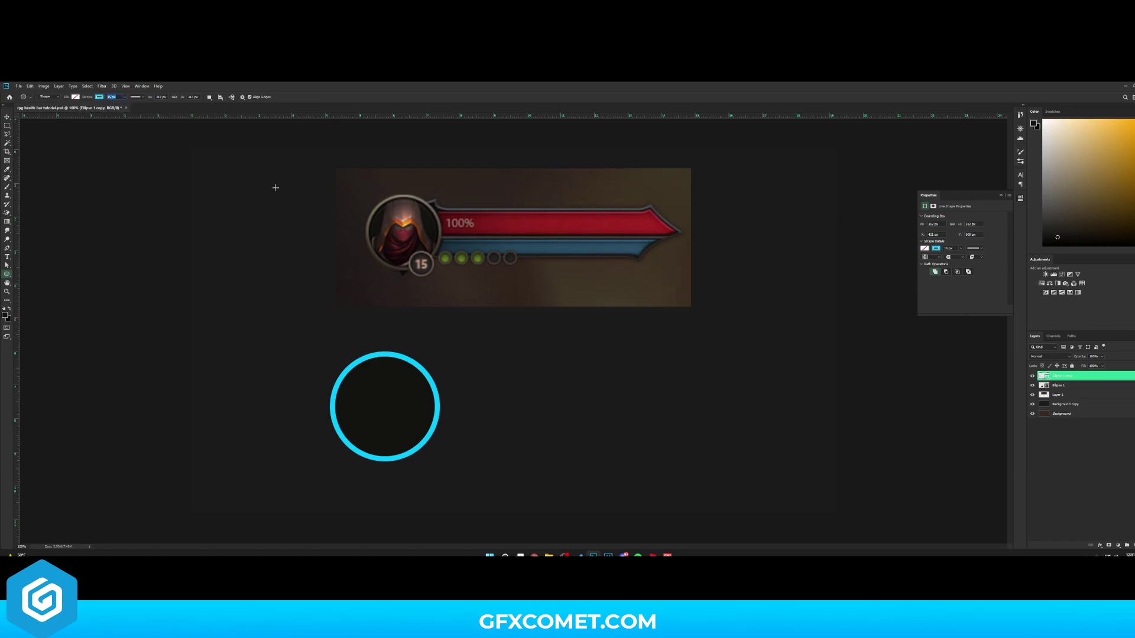
{"action": "type", "text": "12"}
{"action": "key", "text": "Return"}
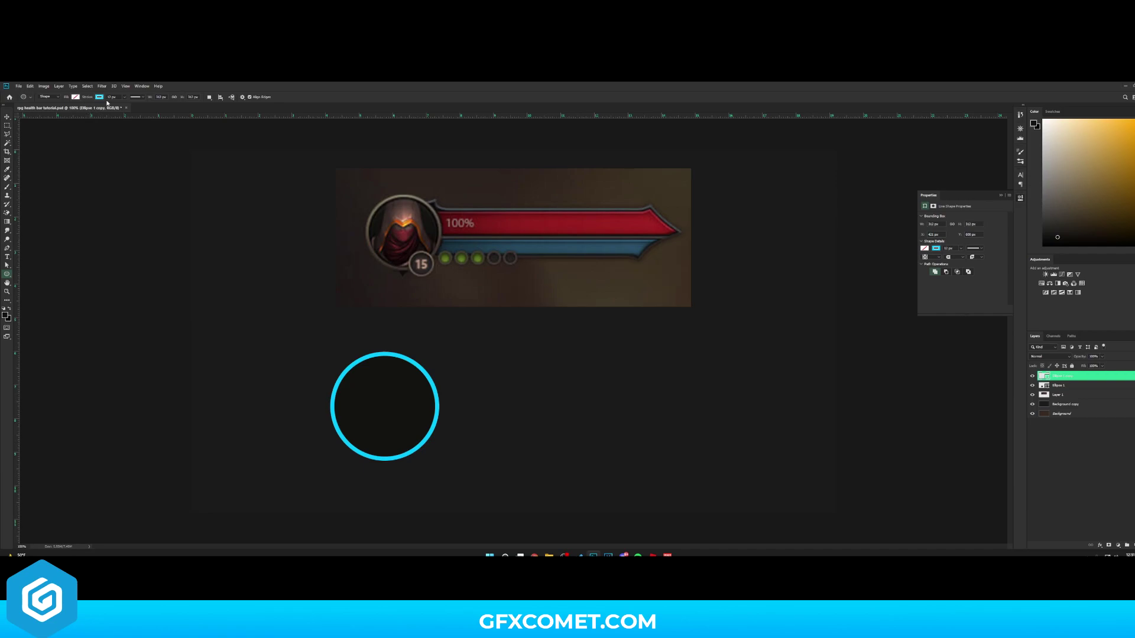
{"action": "type", "text": "10"}
{"action": "key", "text": "Return"}
{"action": "left_click", "coordinate": [48, 97]}
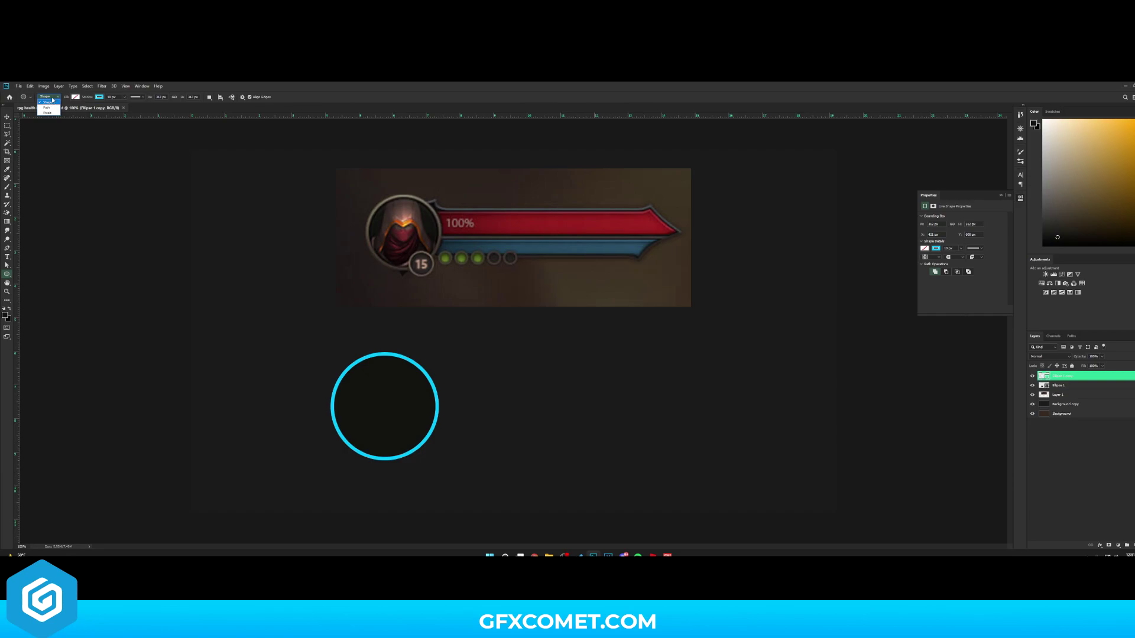
{"action": "left_click", "coordinate": [53, 101]}
- Add a Gradient Overlay effect with Normal blend mode to the duplicated circle layer
{"action": "right_click", "coordinate": [1074, 379]}
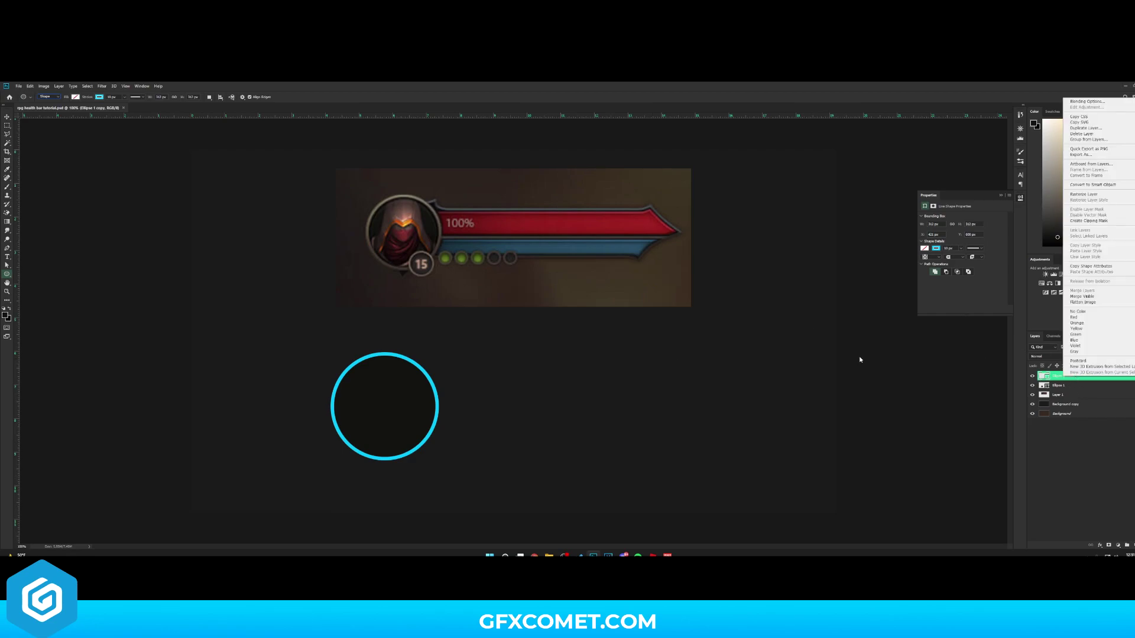
{"action": "left_click", "coordinate": [1073, 101]}
{"action": "left_click_drag", "start_coordinate": [814, 314], "coordinate": [573, 330]}
{"action": "left_click", "coordinate": [497, 471]}
{"action": "left_click", "coordinate": [612, 352]}
{"action": "left_click", "coordinate": [620, 354]}
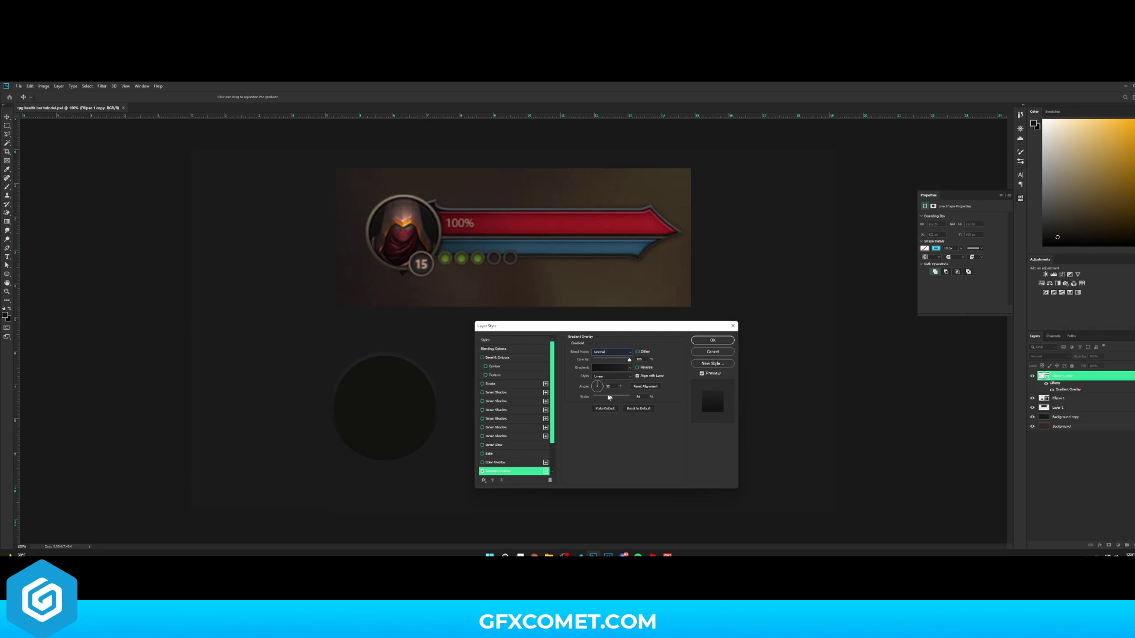
- Set the overlay gradient's starting colour stop to the dark brown sampled from the bottom of the reference portrait ring
{"action": "left_click", "coordinate": [615, 372]}
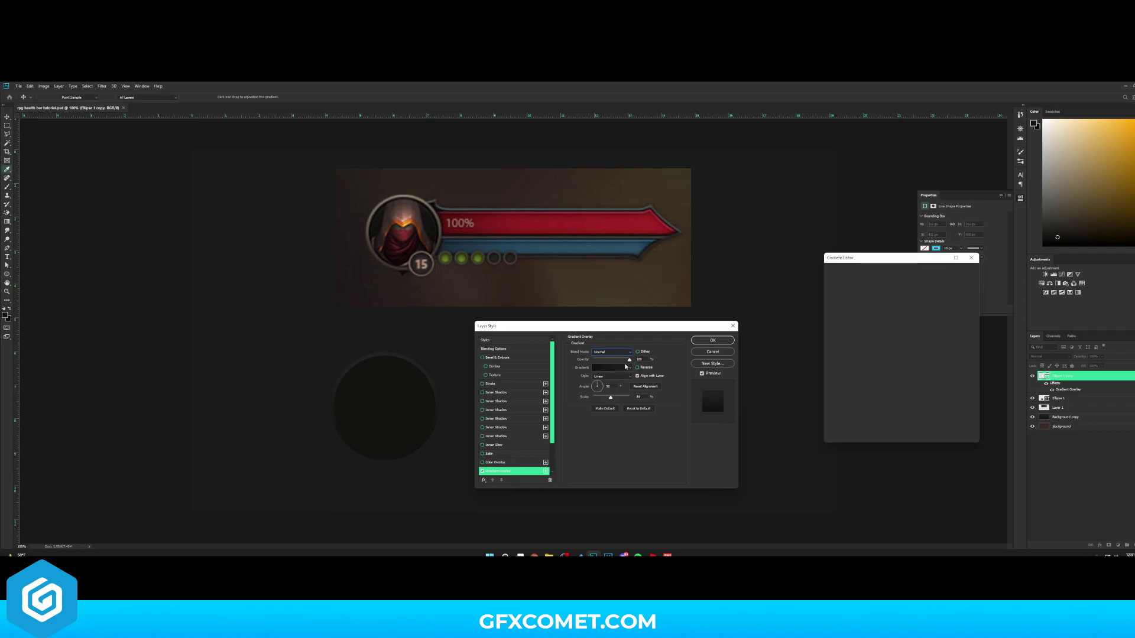
{"action": "left_click_drag", "start_coordinate": [873, 258], "coordinate": [577, 305]}
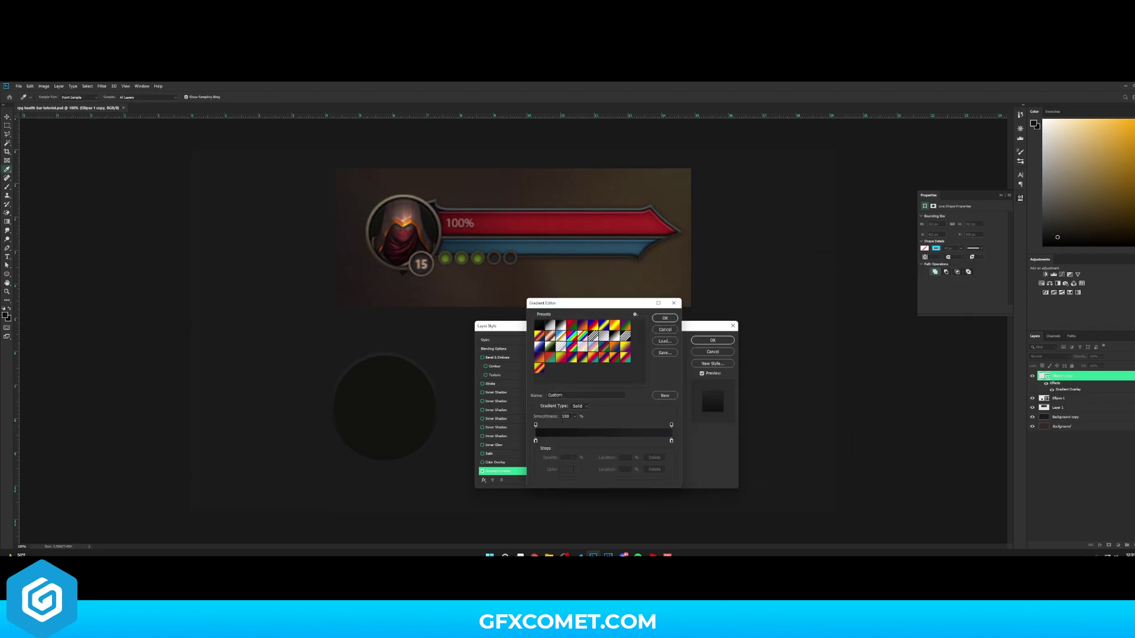
{"action": "left_click", "coordinate": [536, 441]}
{"action": "left_click", "coordinate": [401, 267]}
{"action": "left_click", "coordinate": [403, 266]}
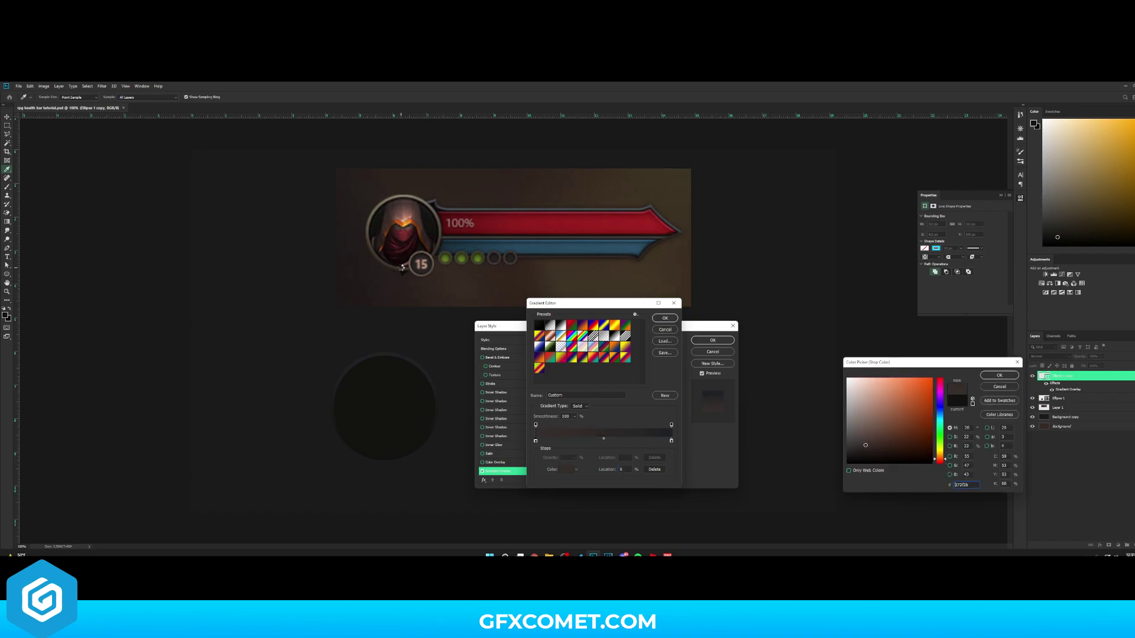
{"action": "left_click", "coordinate": [998, 377]}
- Set the gradient's end colour stop to the light tone sampled from the top of the reference portrait ring
{"action": "double_click", "coordinate": [671, 441]}
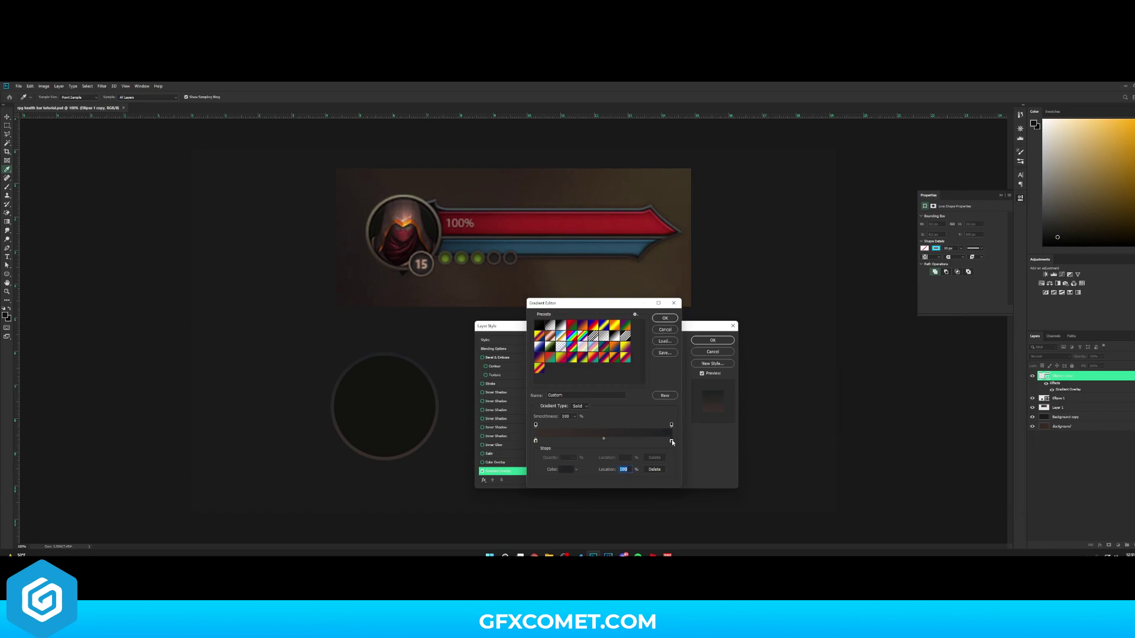
{"action": "left_click", "coordinate": [406, 193]}
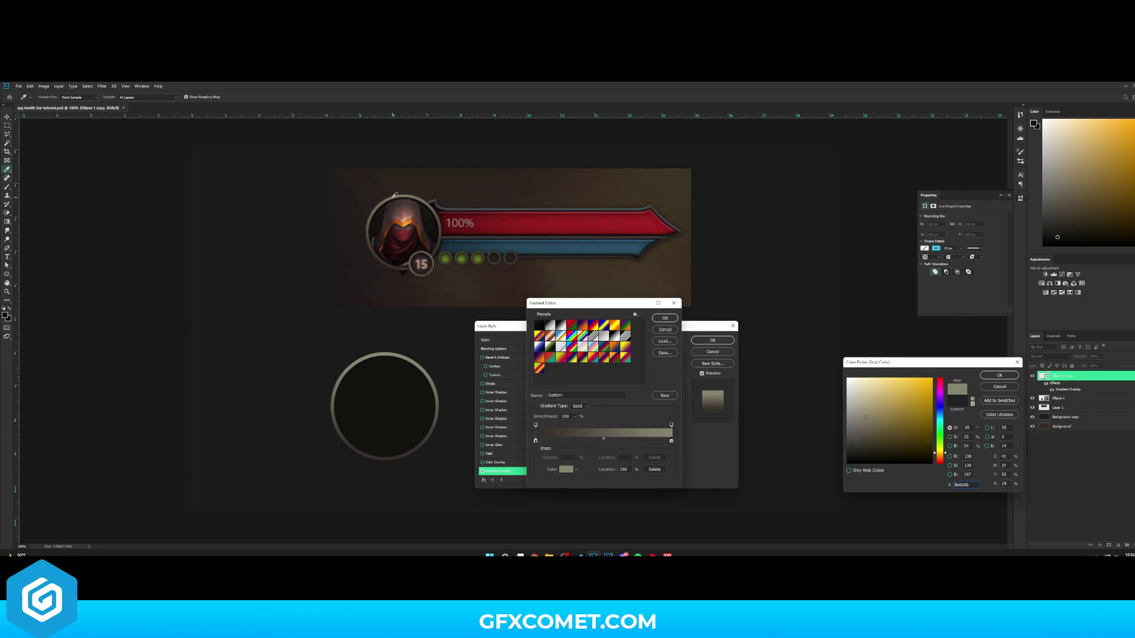
{"action": "left_click", "coordinate": [998, 376]}
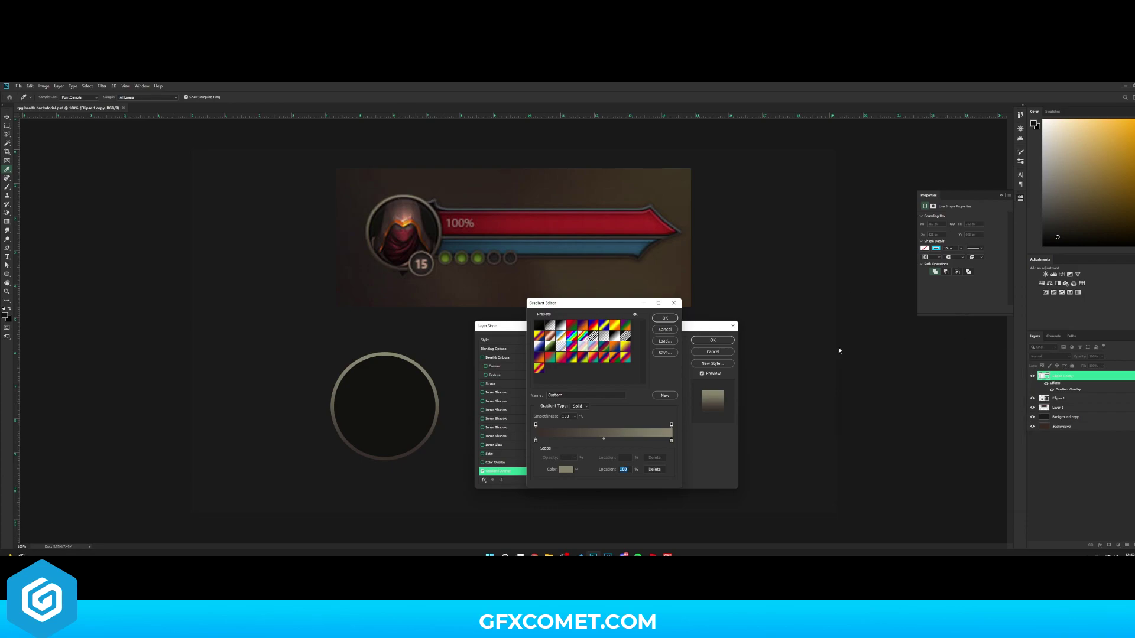
- Add a middle gradient stop at 50% with the brown sampled from the side of the reference ring, and apply the gradient overlay
{"action": "left_click", "coordinate": [603, 441]}
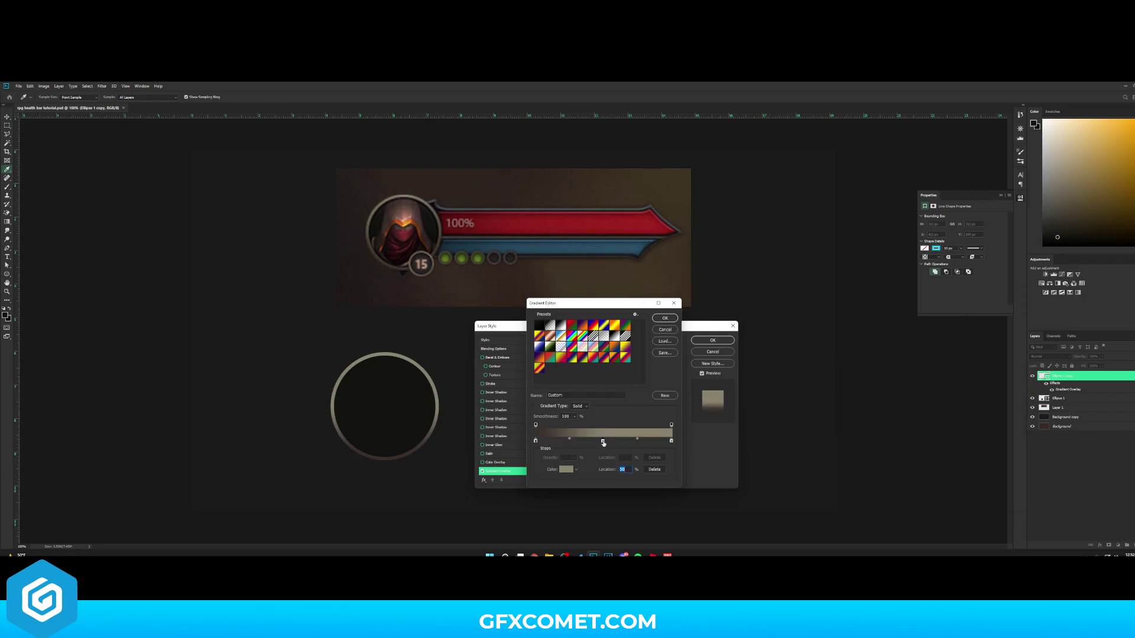
{"action": "double_click", "coordinate": [603, 442]}
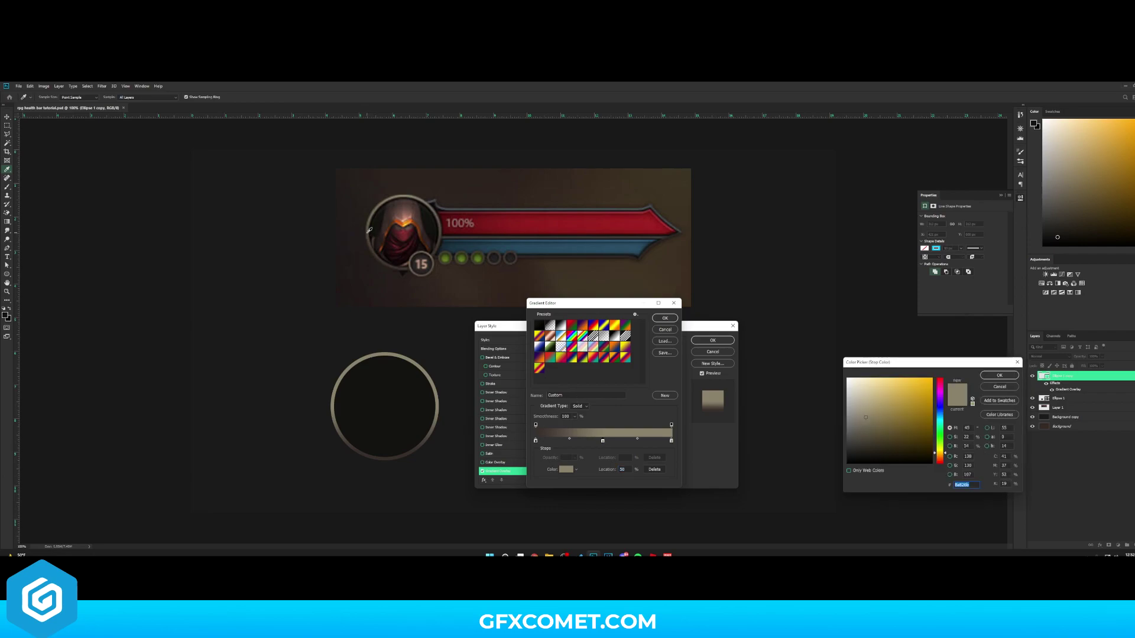
{"action": "left_click", "coordinate": [430, 232]}
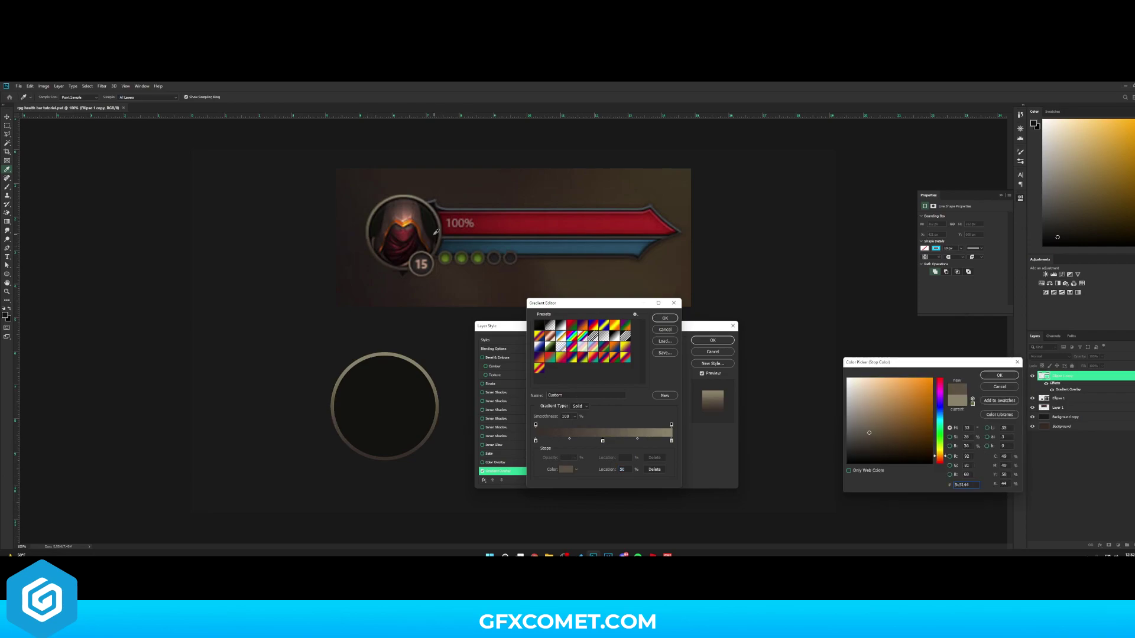
{"action": "left_click", "coordinate": [370, 233]}
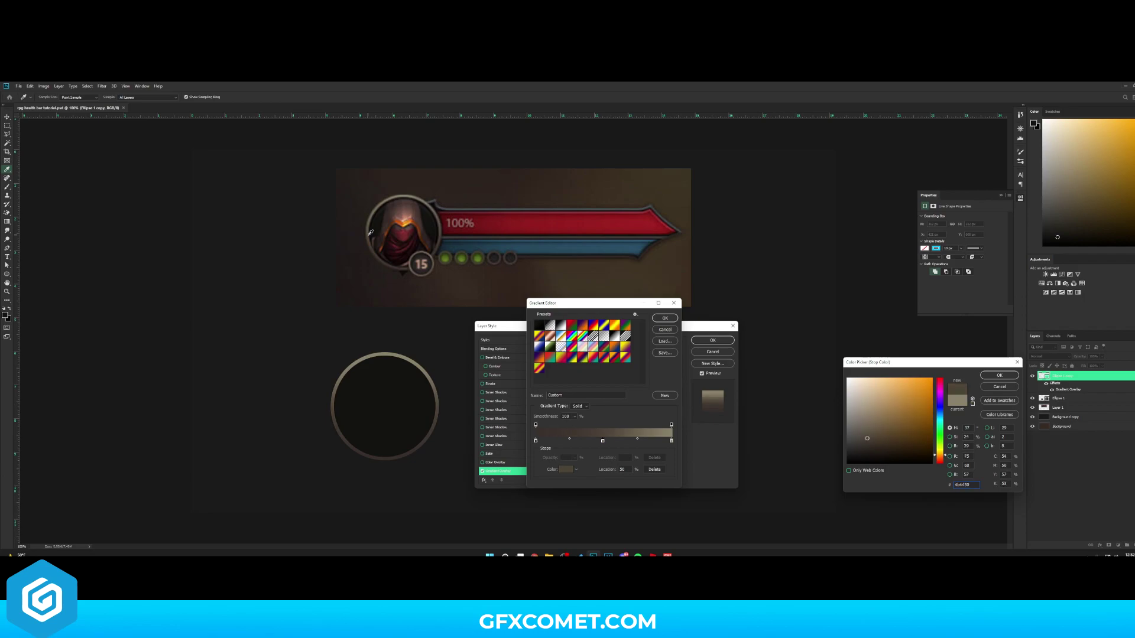
{"action": "left_click_drag", "start_coordinate": [890, 432], "coordinate": [882, 431]}
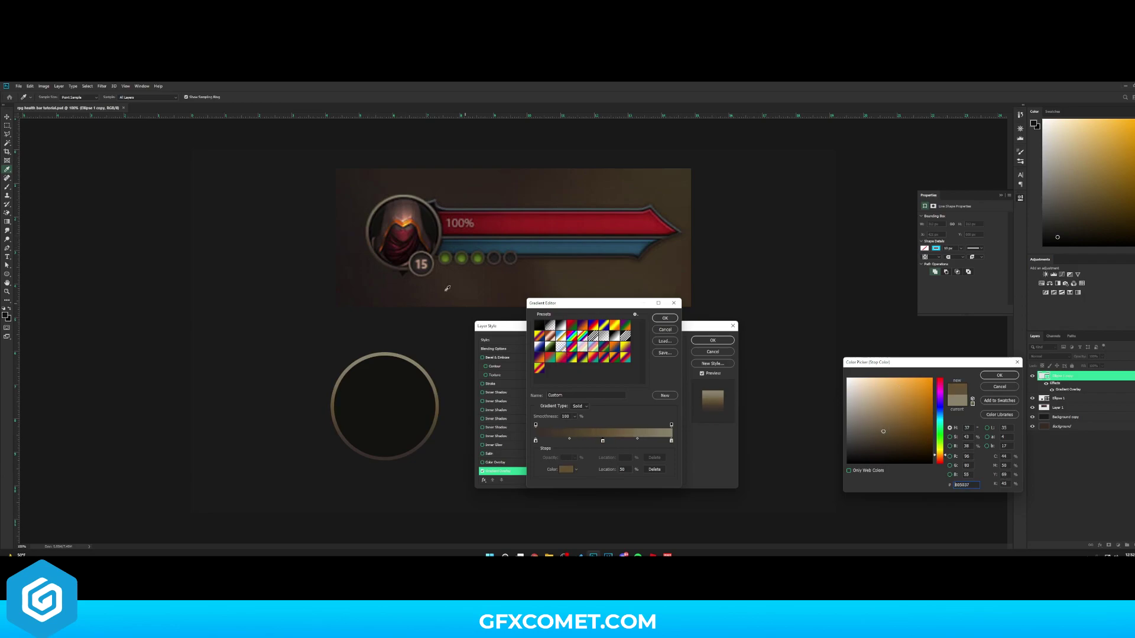
{"action": "left_click", "coordinate": [370, 236]}
{"action": "left_click", "coordinate": [369, 237]}
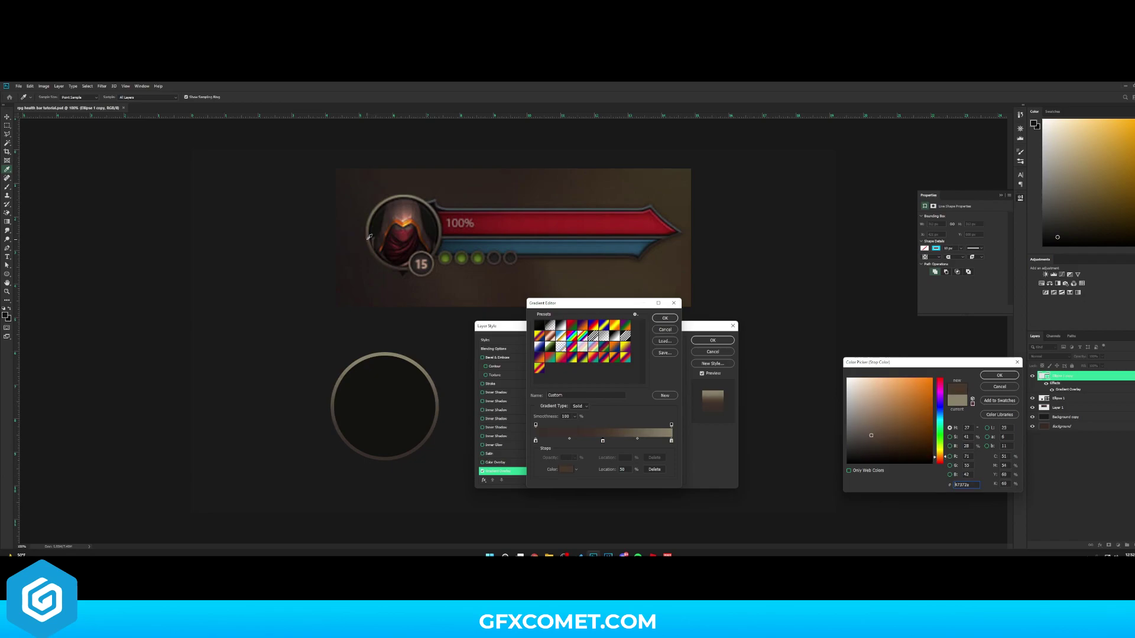
{"action": "left_click", "coordinate": [1012, 376]}
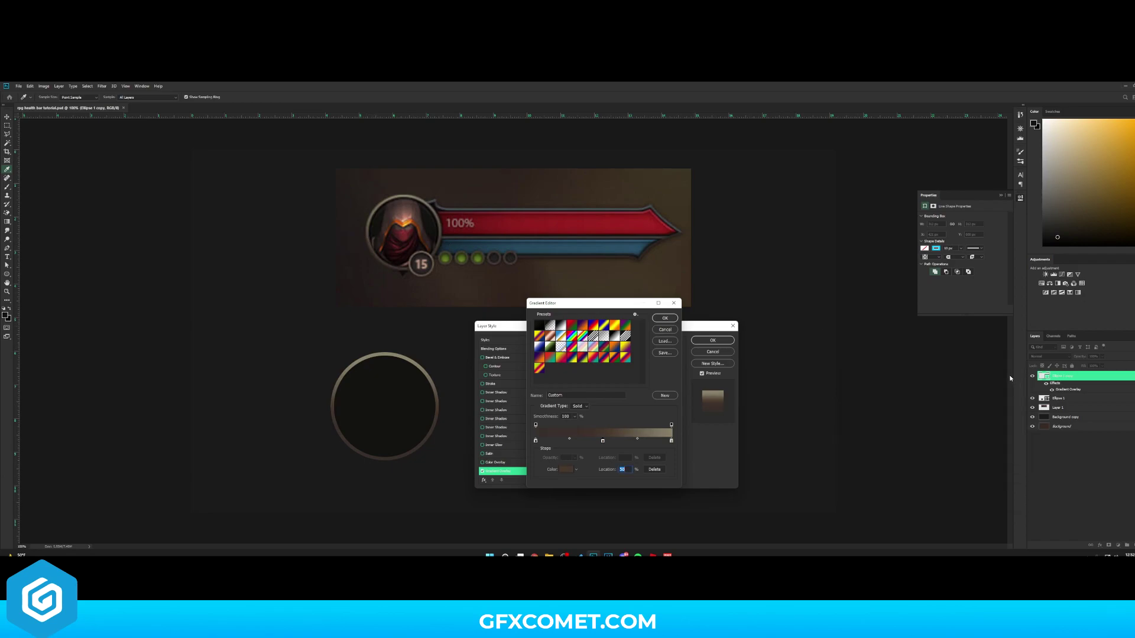
{"action": "left_click", "coordinate": [669, 320]}
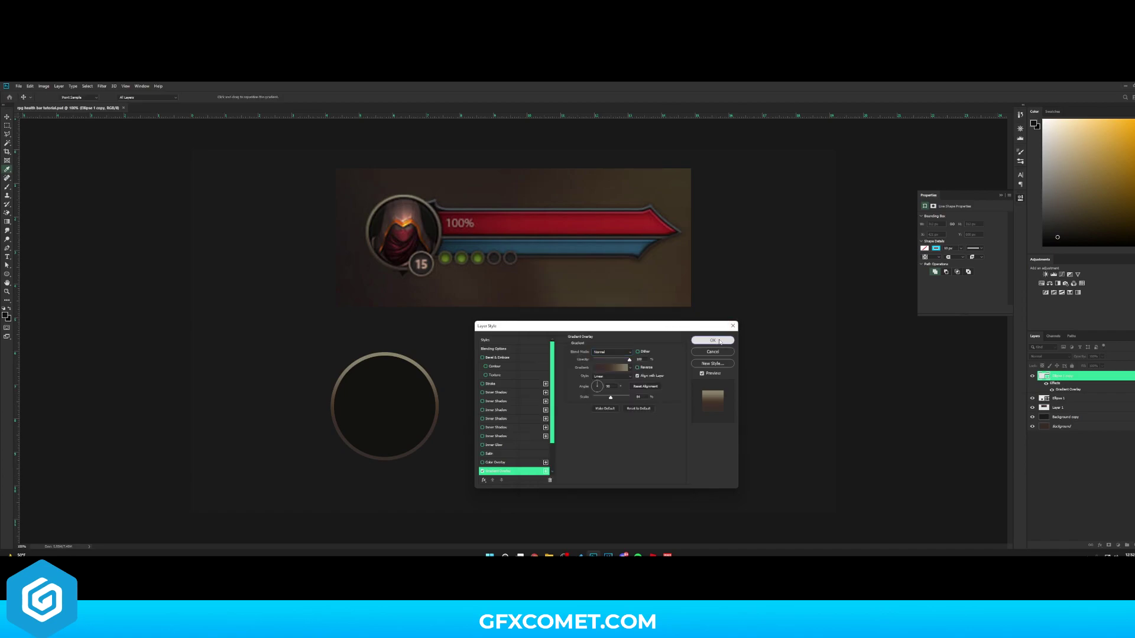
{"action": "left_click", "coordinate": [713, 340]}
- Add an outside Stroke effect to the ring layer with 100% opacity and Normal blend mode
{"action": "double_click", "coordinate": [1095, 379]}
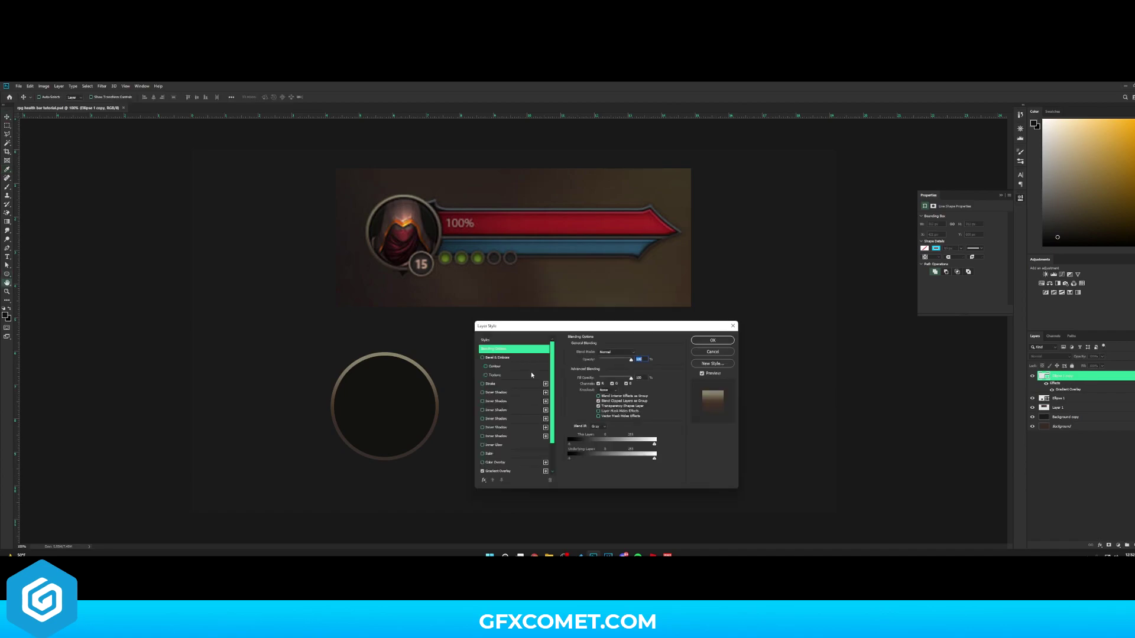
{"action": "left_click", "coordinate": [493, 384]}
{"action": "left_click_drag", "start_coordinate": [594, 353], "coordinate": [625, 375]}
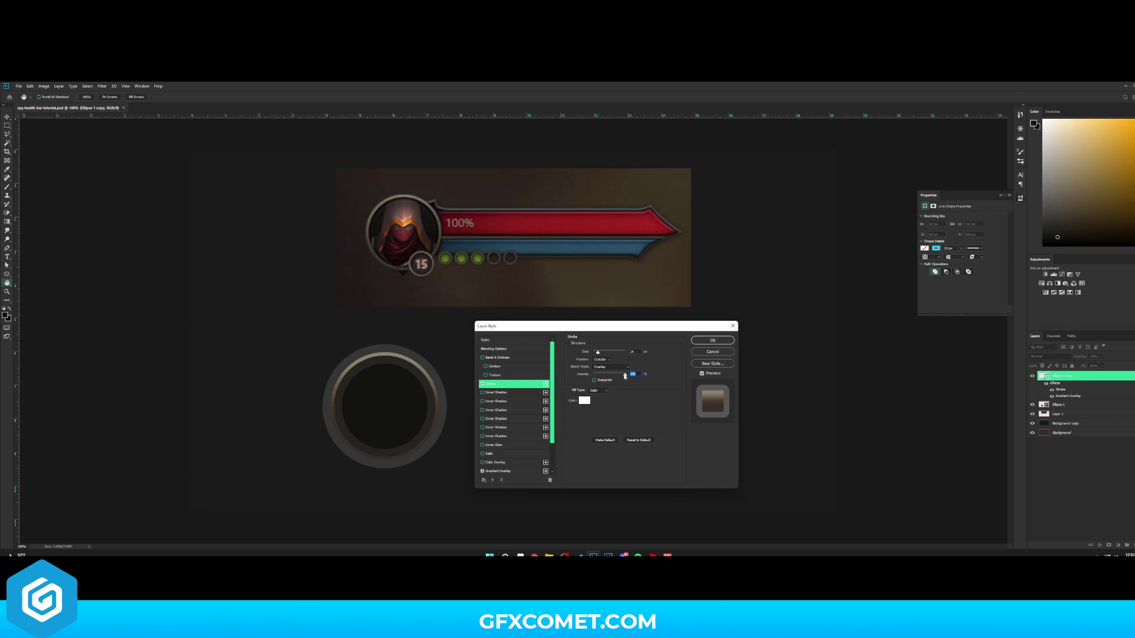
{"action": "left_click", "coordinate": [585, 400]}
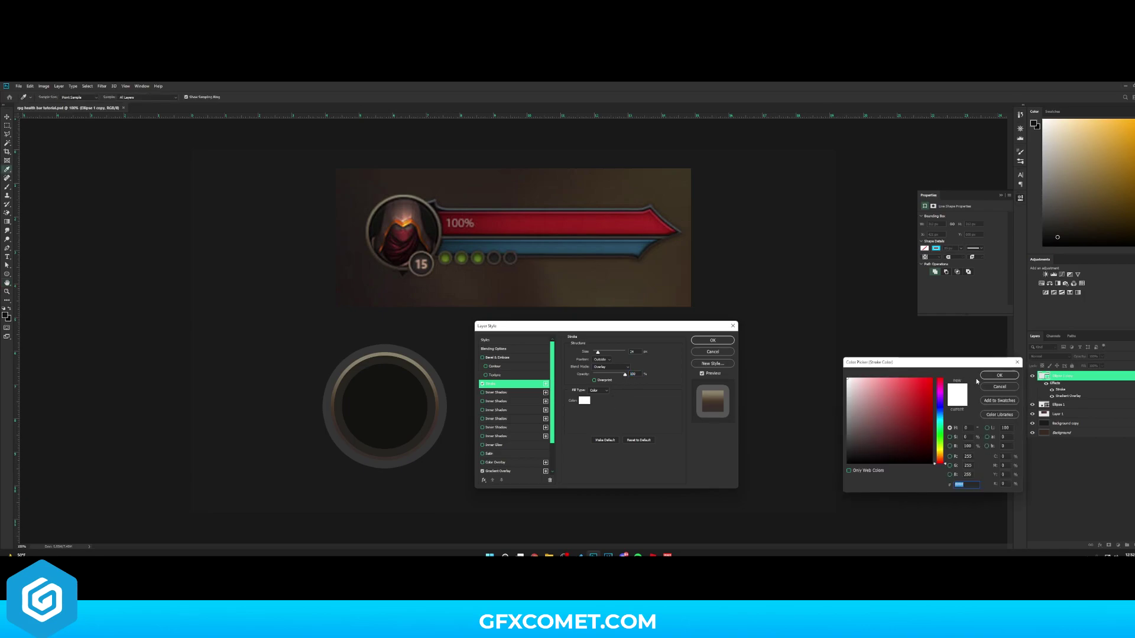
{"action": "left_click", "coordinate": [999, 376]}
{"action": "left_click", "coordinate": [611, 367]}
{"action": "left_click", "coordinate": [600, 368]}
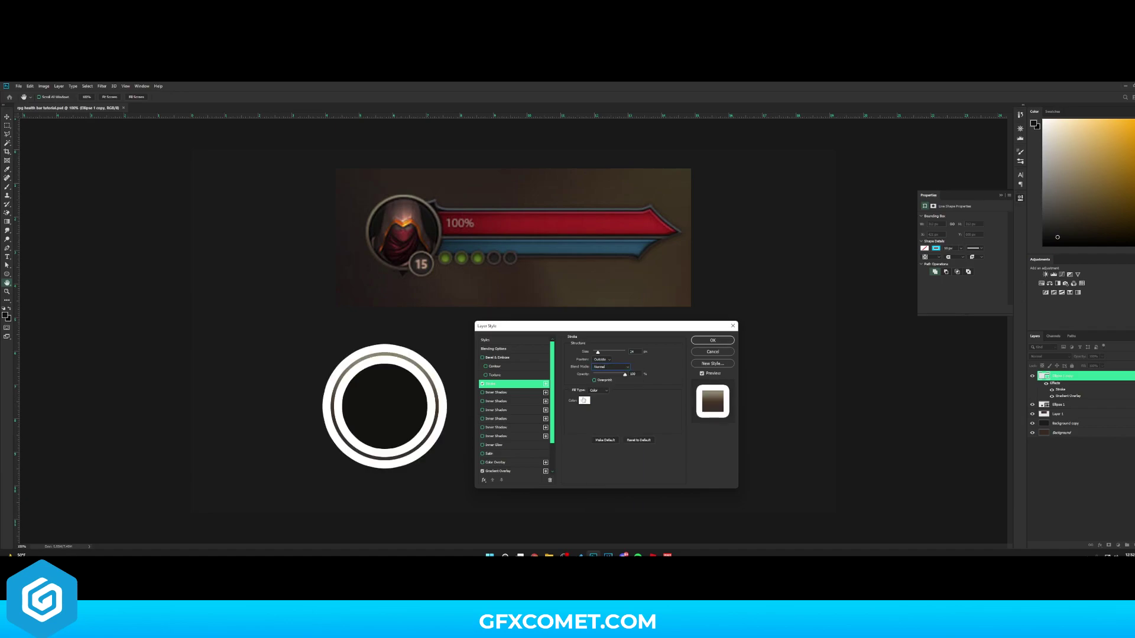
- Set the stroke effect's colour to near-black #151515 and reduce its size to a thin outline
{"action": "left_click", "coordinate": [583, 400]}
{"action": "left_click_drag", "start_coordinate": [858, 444], "coordinate": [835, 456]}
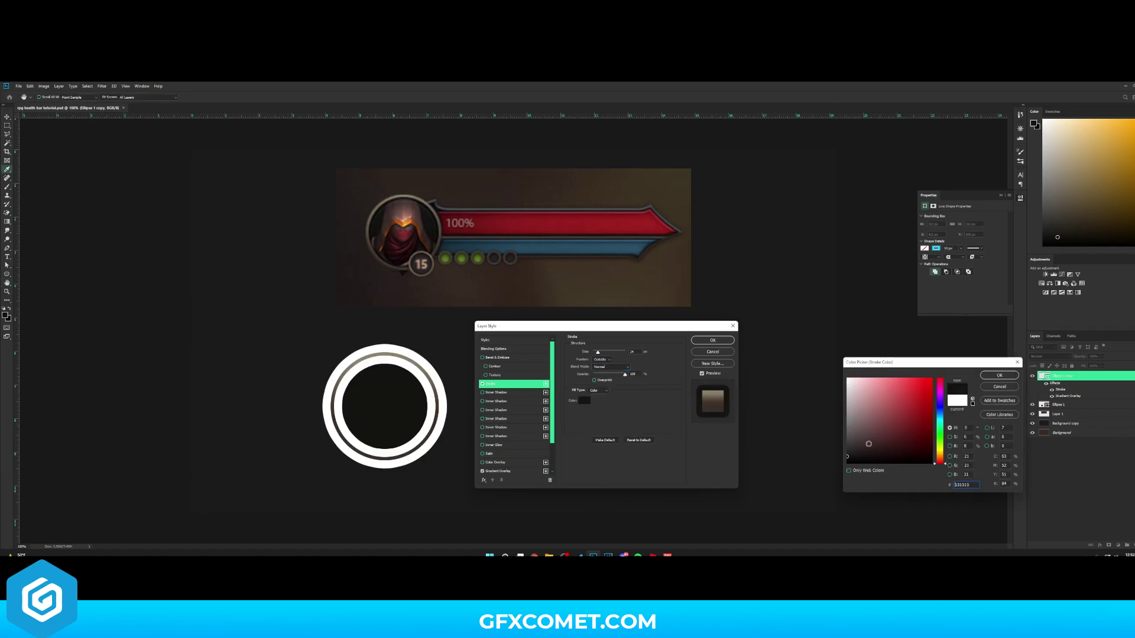
{"action": "left_click", "coordinate": [1013, 378]}
{"action": "left_click_drag", "start_coordinate": [598, 352], "coordinate": [595, 353]}
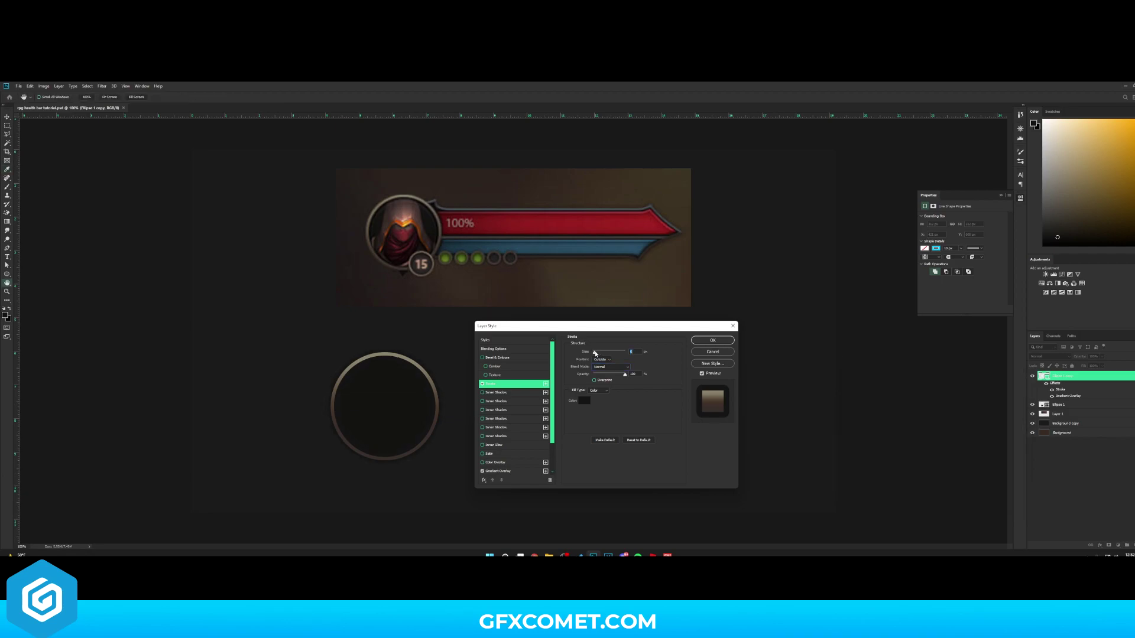
{"action": "key", "text": "ctrl+plus"}
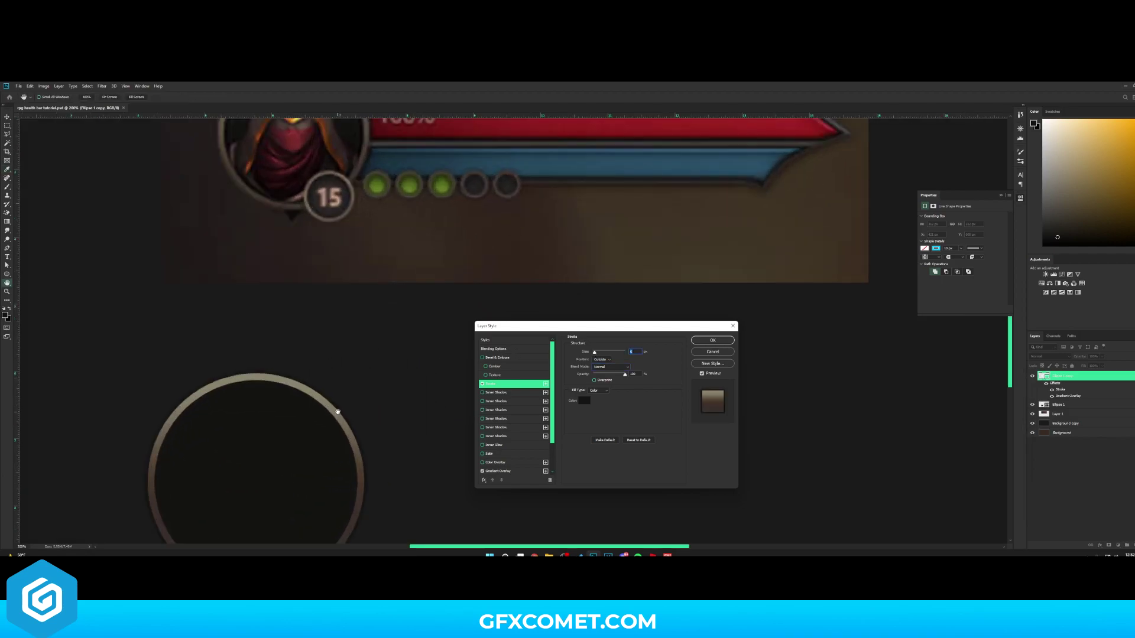
{"action": "left_click_drag", "start_coordinate": [337, 412], "coordinate": [397, 315]}
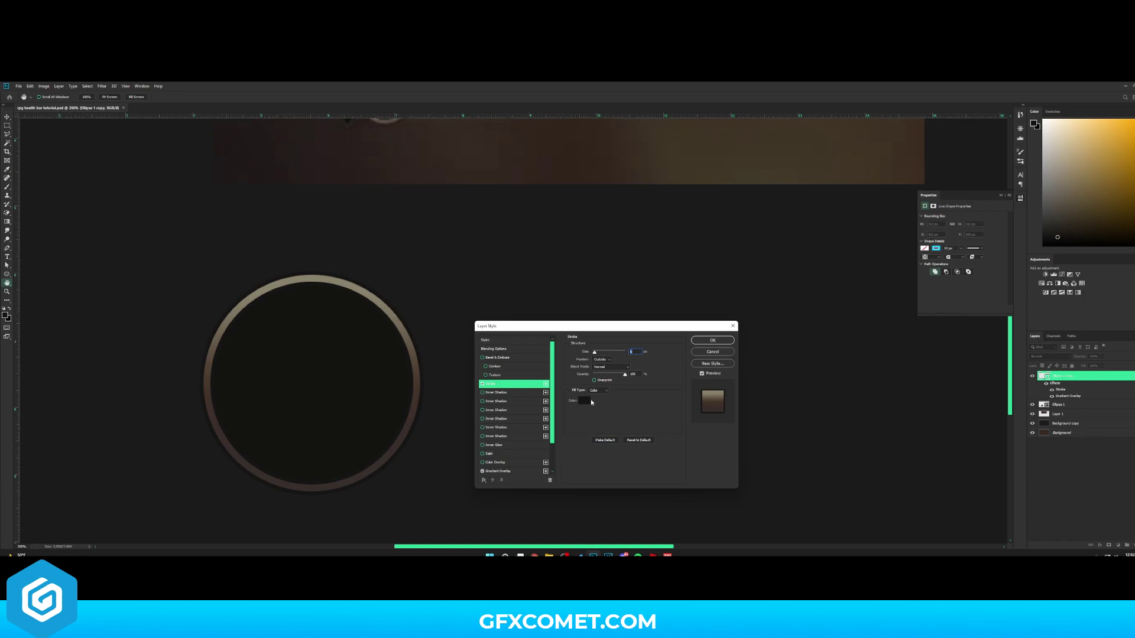
- Pick a near-black colour for the ring's stroke effect, reduce the stroke size to a thin outline, and apply the layer style
{"action": "left_click", "coordinate": [589, 401]}
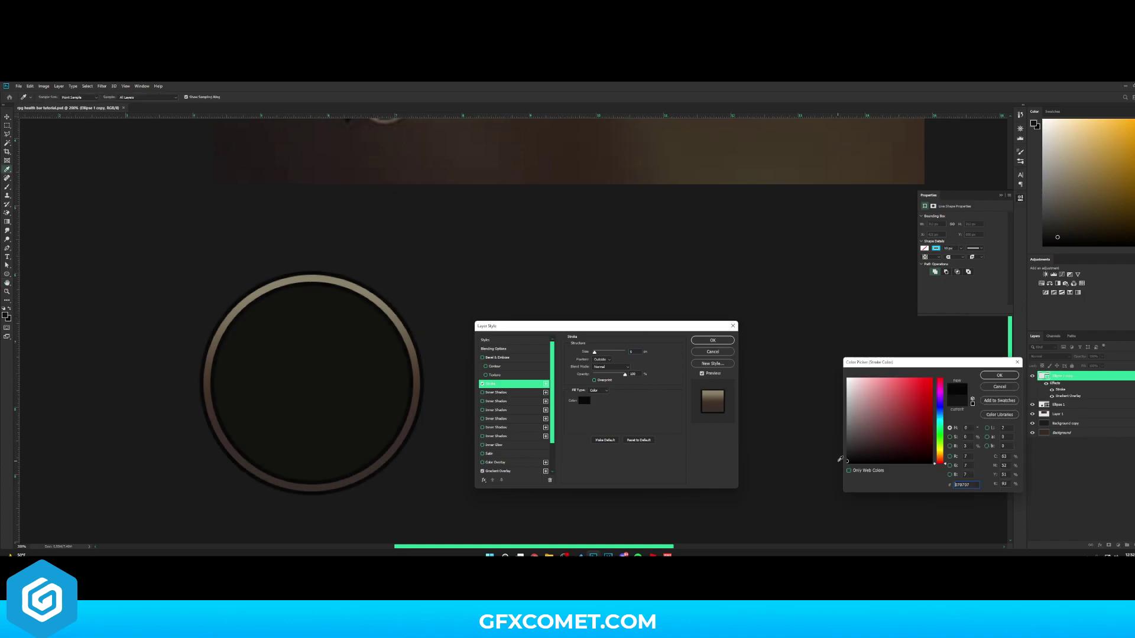
{"action": "left_click", "coordinate": [848, 460]}
{"action": "left_click", "coordinate": [998, 375]}
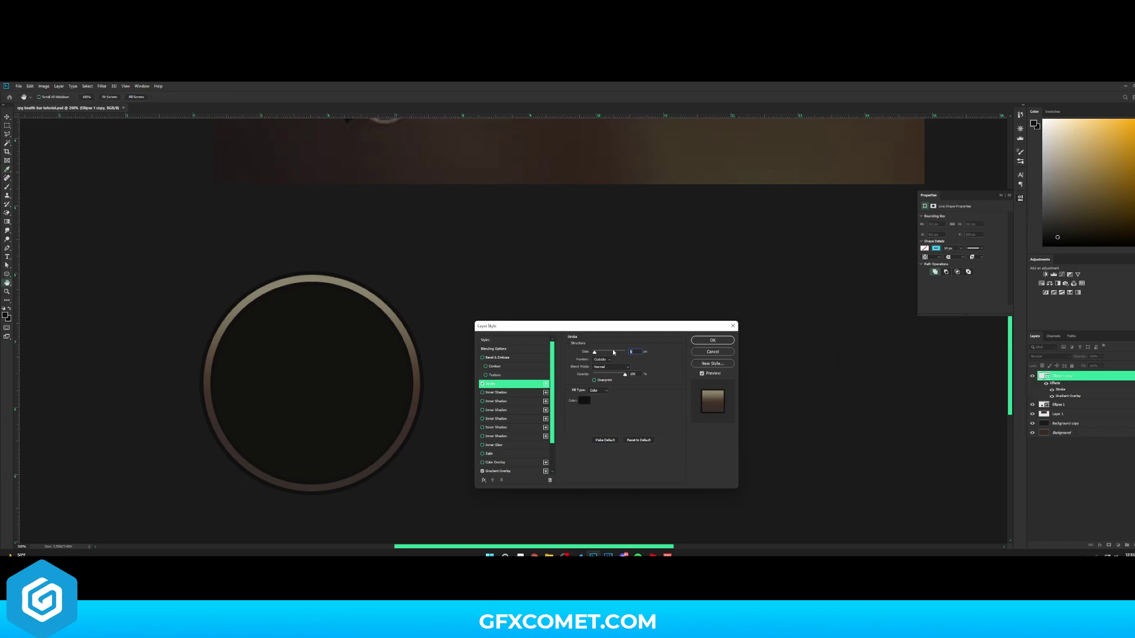
{"action": "left_click_drag", "start_coordinate": [594, 352], "coordinate": [592, 354]}
{"action": "left_click", "coordinate": [709, 339]}
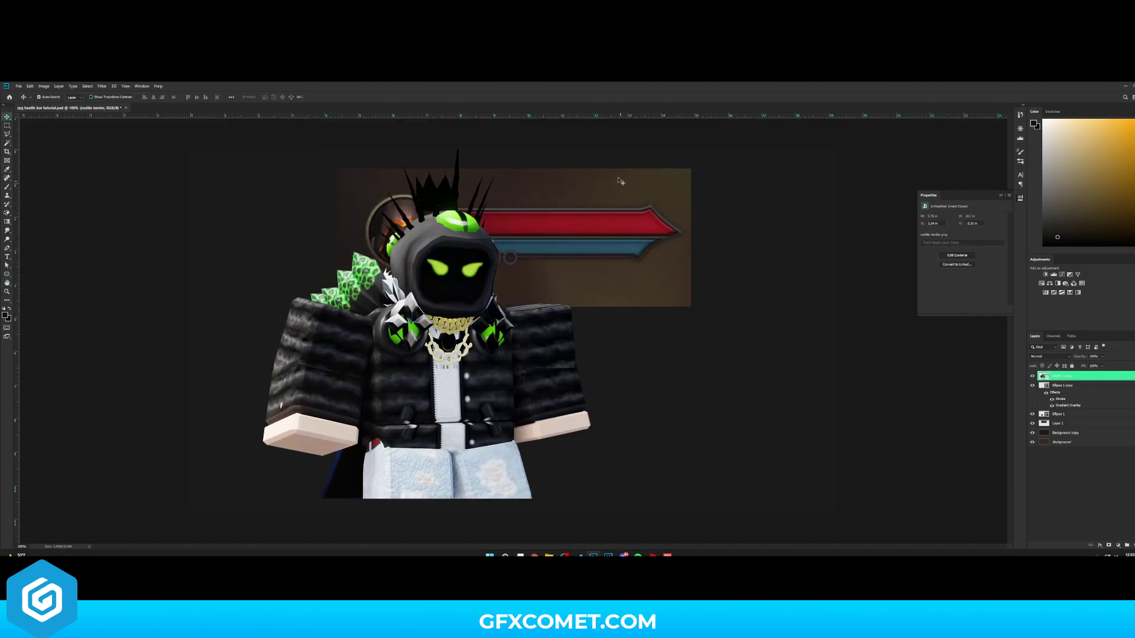
- Scale down the character render image and position it over the circular portrait frame below the reference
{"action": "key", "text": "ctrl+t"}
{"action": "left_click_drag", "start_coordinate": [540, 141], "coordinate": [503, 276]}
{"action": "key", "text": "Return"}
{"action": "left_click_drag", "start_coordinate": [479, 325], "coordinate": [432, 399]}
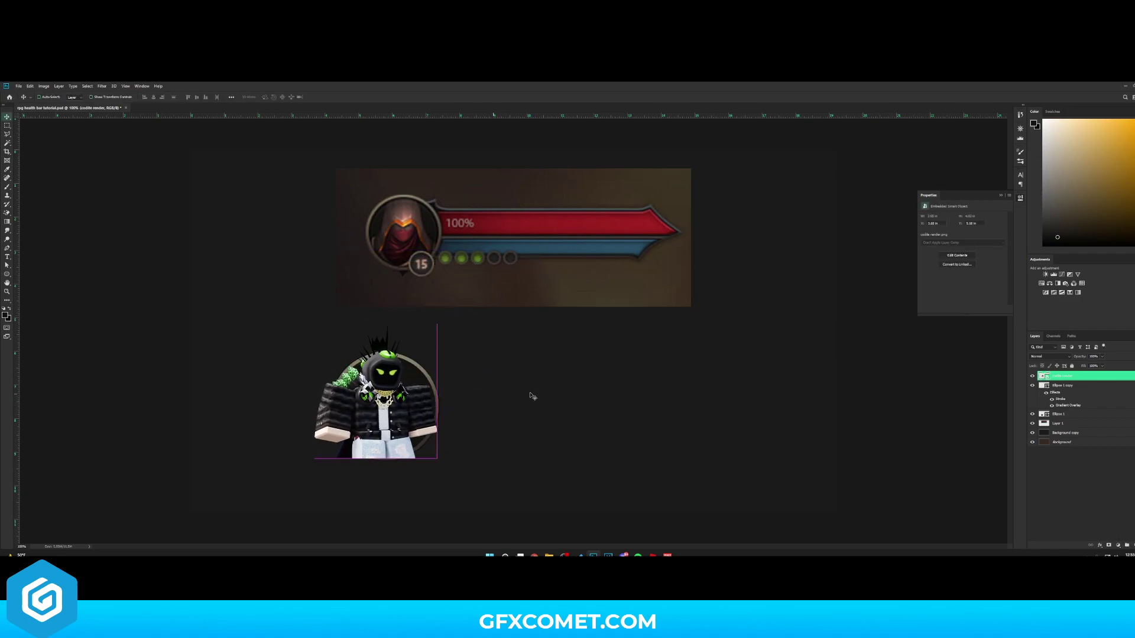
- Place the character render layer beneath the ring layer and clip it to the dark circle with a clipping mask
{"action": "left_click", "coordinate": [1132, 386]}
{"action": "left_click_drag", "start_coordinate": [1080, 376], "coordinate": [1077, 390]}
{"action": "right_click", "coordinate": [1063, 385]}
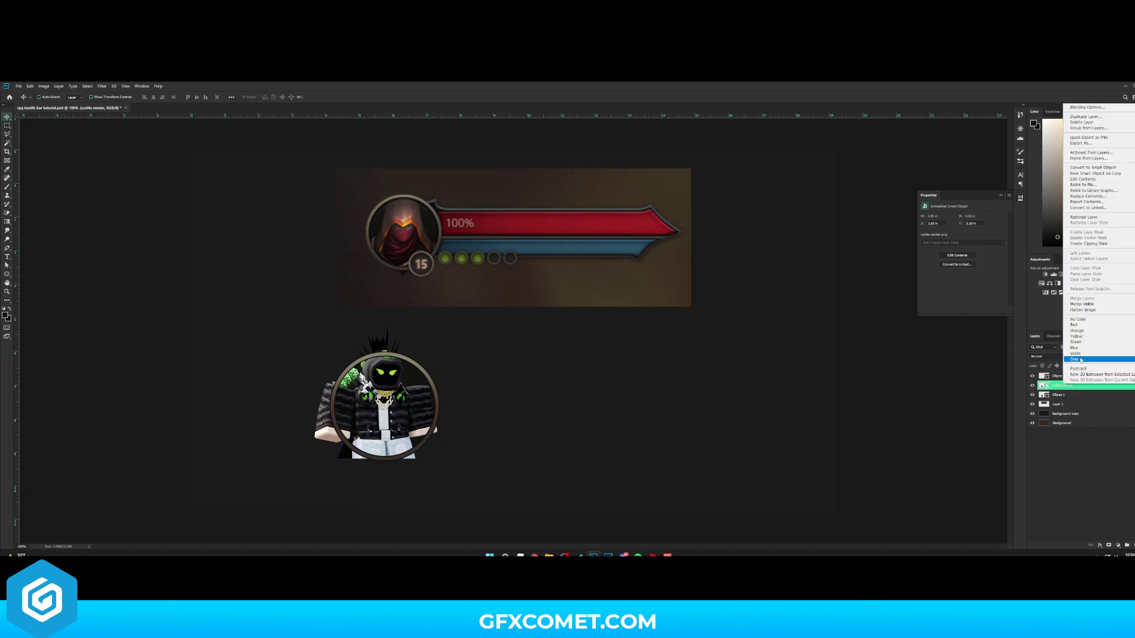
{"action": "left_click", "coordinate": [1097, 244]}
- Enlarge the clipped character render slightly so that it fills the portrait circle
{"action": "key", "text": "ctrl+t"}
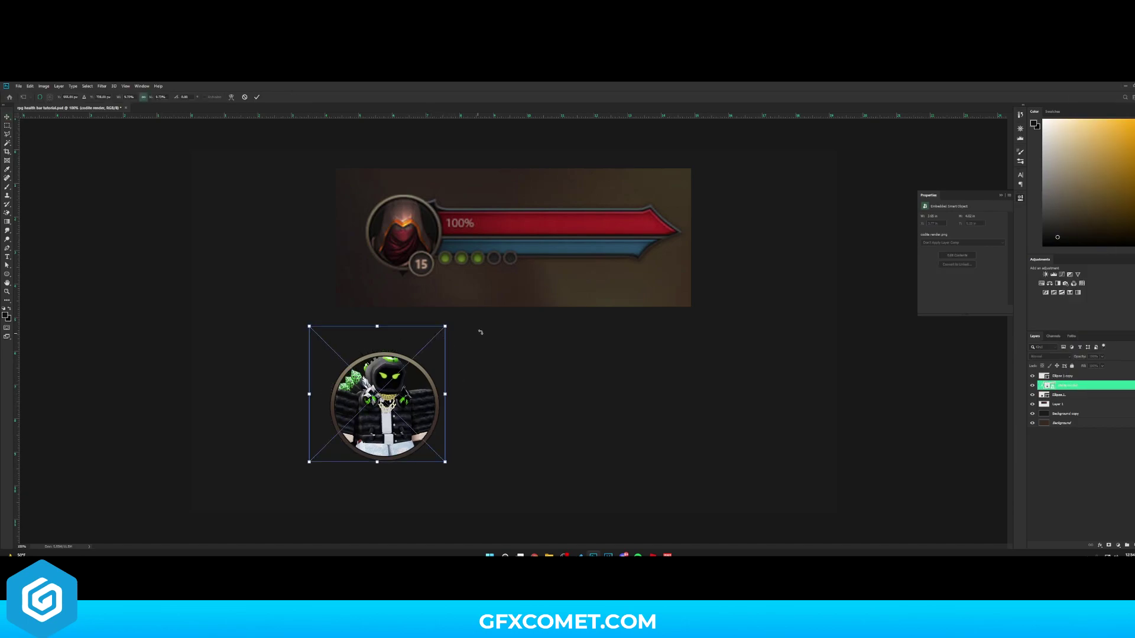
{"action": "left_click_drag", "start_coordinate": [447, 327], "coordinate": [452, 325]}
{"action": "key", "text": "Return"}
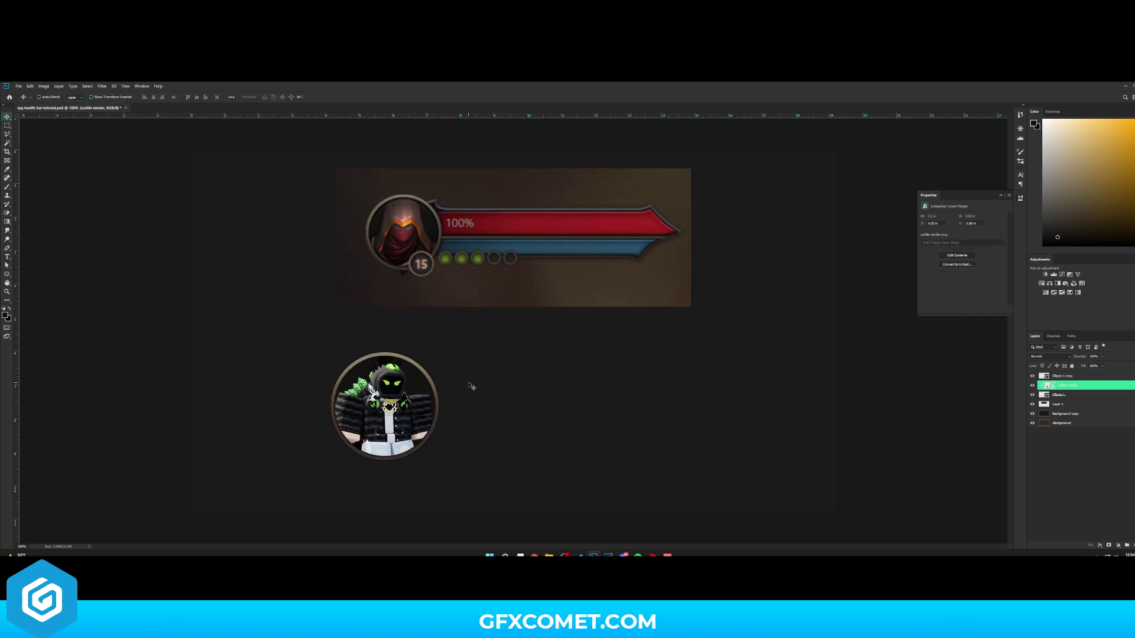
- Nudge the character render sideways and slightly down to centre it in the portrait circle, and save the document
{"action": "key", "text": "Left"}
{"action": "key", "text": "Left"}
{"action": "key", "text": "Left"}
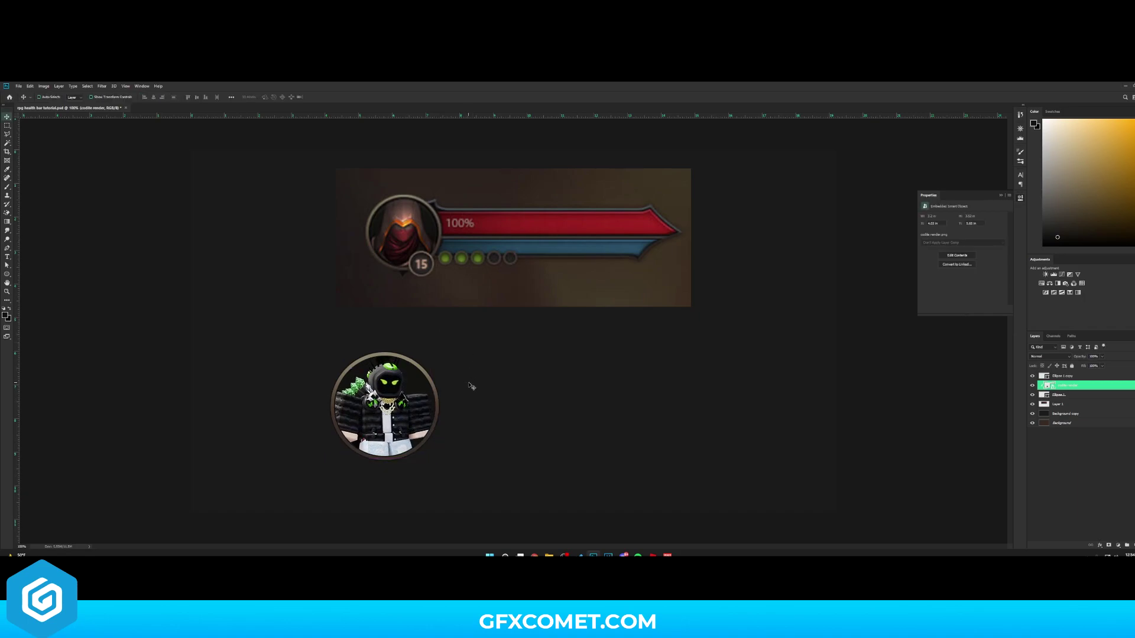
{"action": "key", "text": "Right"}
{"action": "key", "text": "Right"}
{"action": "key", "text": "Down"}
{"action": "key", "text": "Down"}
{"action": "key", "text": "Down"}
{"action": "key", "text": "ctrl+s"}
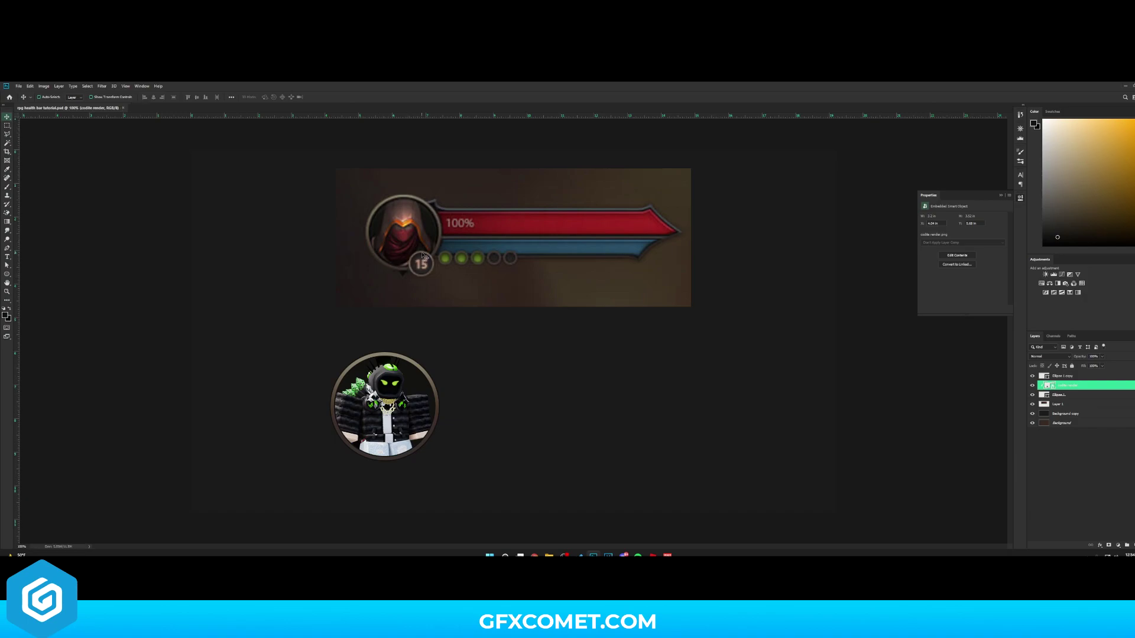
- Place a grouped duplicate of the ring and dark circle layers beside the portrait's right edge and start free-transforming the group
{"action": "left_click", "coordinate": [1070, 376]}
{"action": "left_click", "coordinate": [1063, 394], "text": "ctrl"}
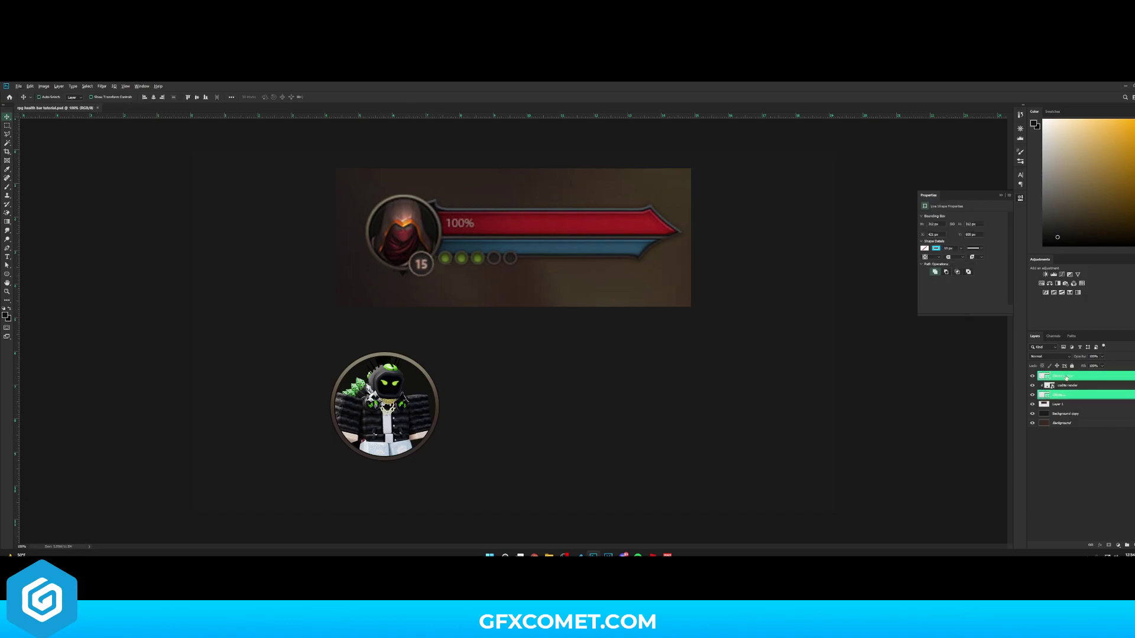
{"action": "left_click", "coordinate": [1070, 378]}
{"action": "left_click", "coordinate": [1075, 393], "text": "ctrl"}
{"action": "key", "text": "ctrl+j"}
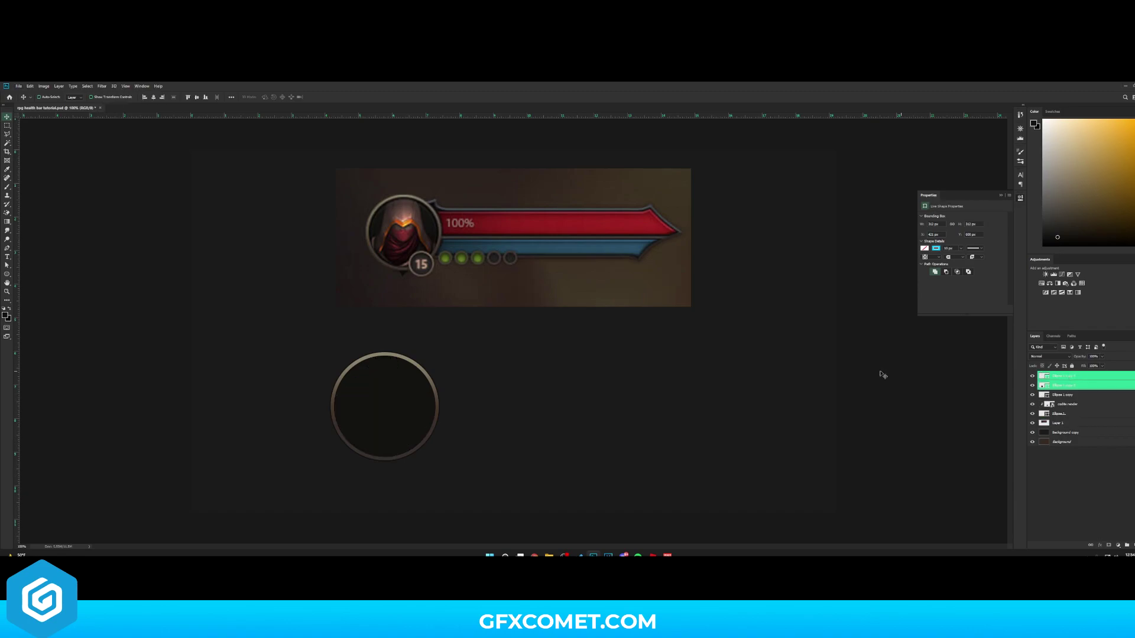
{"action": "left_click_drag", "start_coordinate": [448, 383], "coordinate": [536, 390]}
{"action": "key", "text": "ctrl+g"}
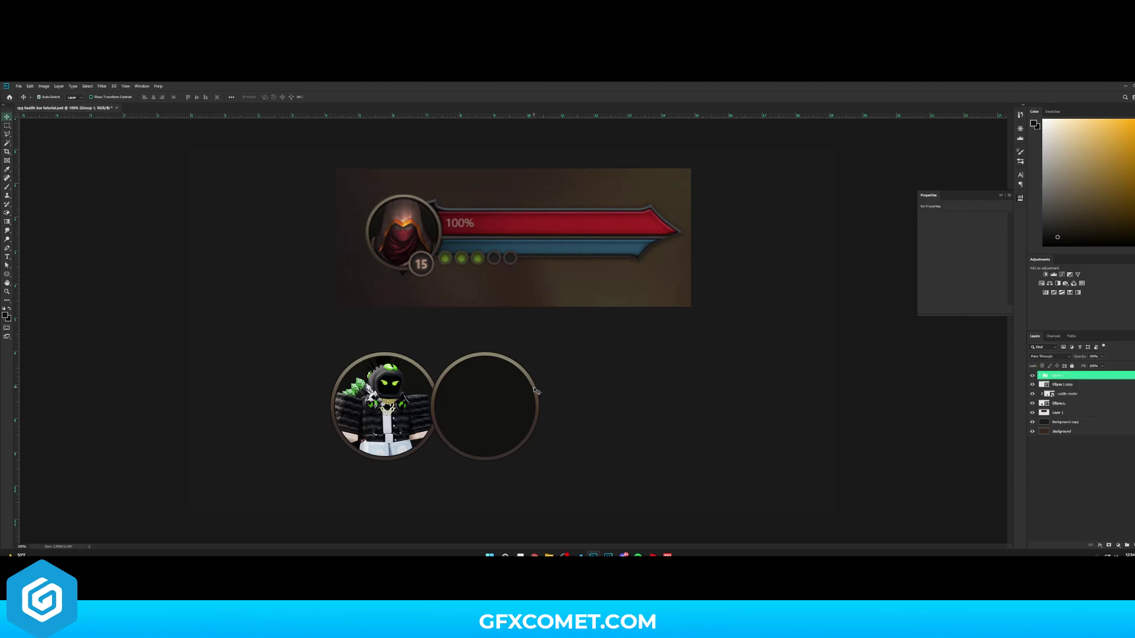
{"action": "key", "text": "ctrl+t"}
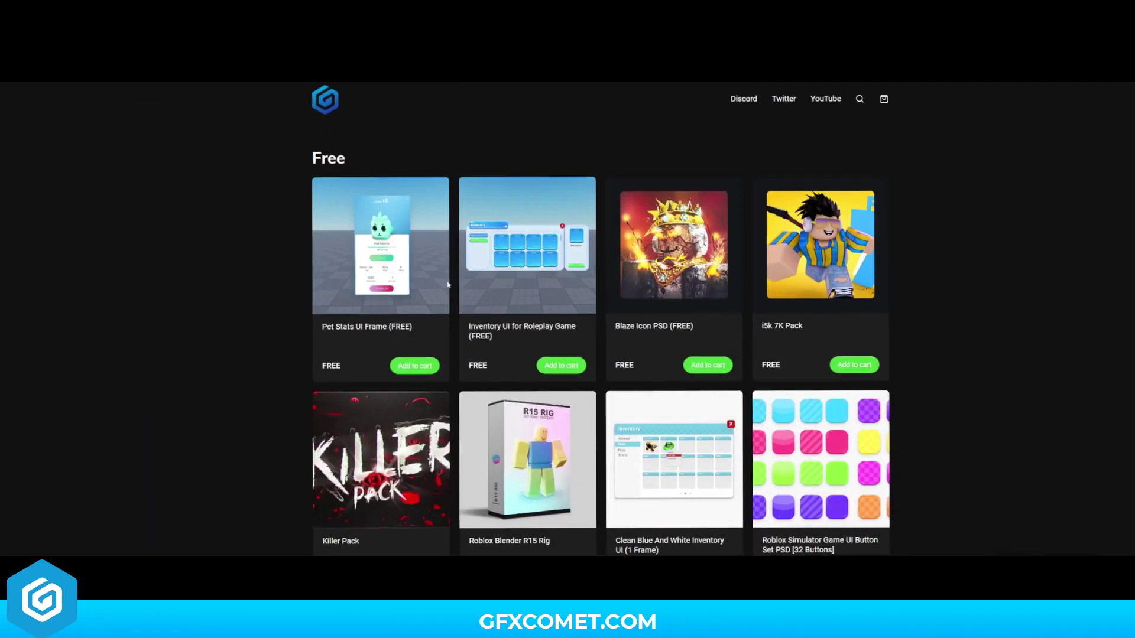
{"action": "scroll", "coordinate": [547, 433], "scroll_direction": "down", "scroll_amount": 6}
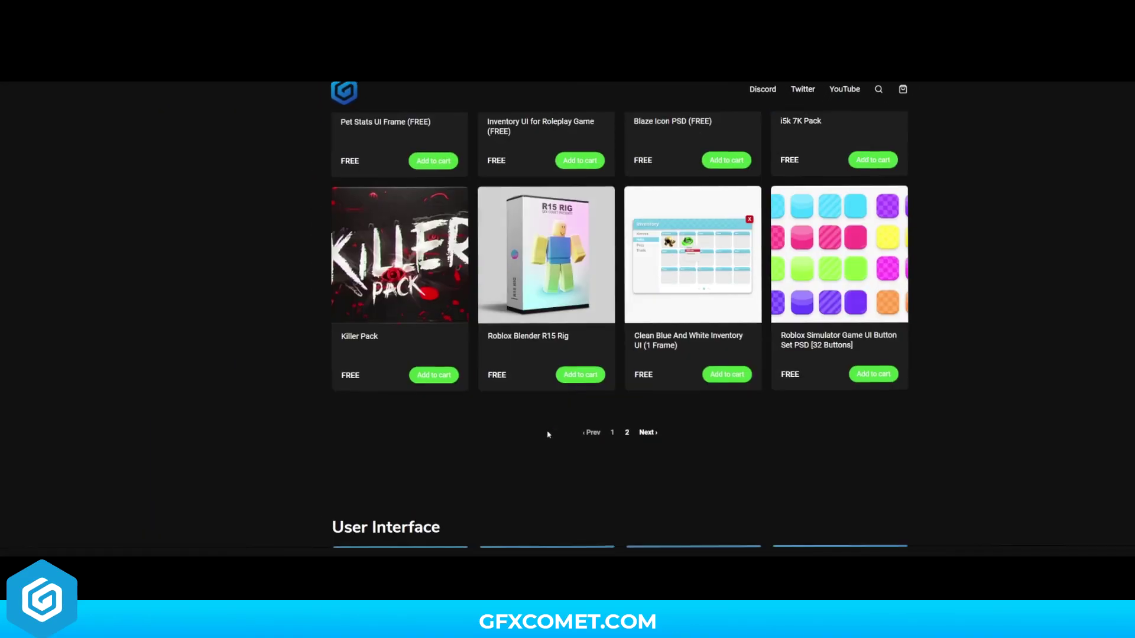
{"action": "scroll", "coordinate": [526, 435], "scroll_direction": "down", "scroll_amount": 10}
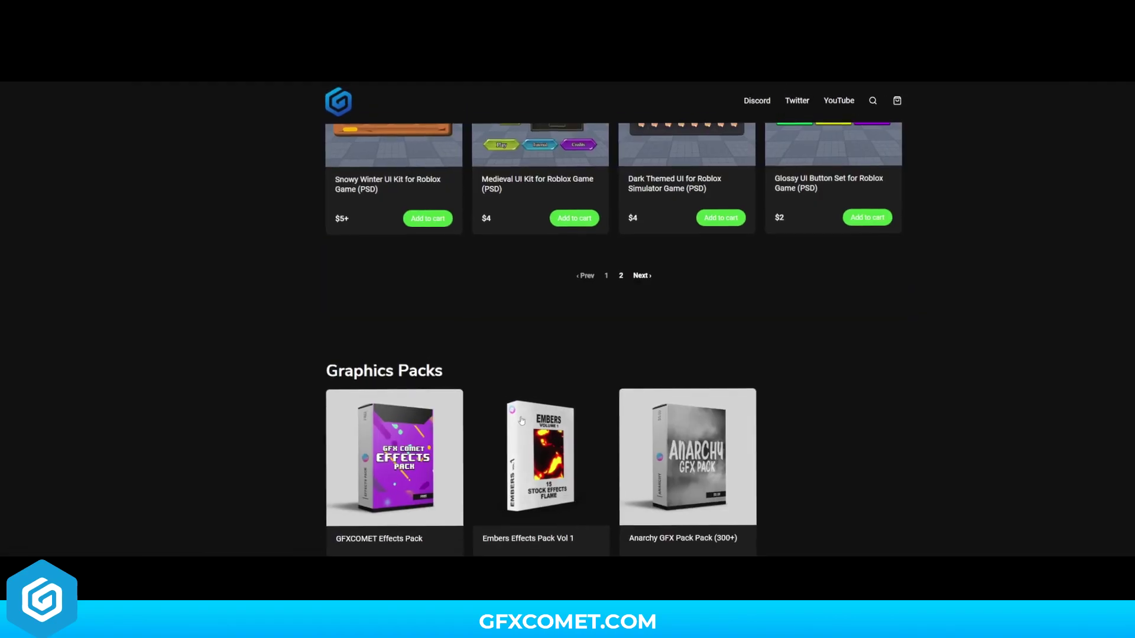
{"action": "scroll", "coordinate": [512, 402], "scroll_direction": "down", "scroll_amount": 6}
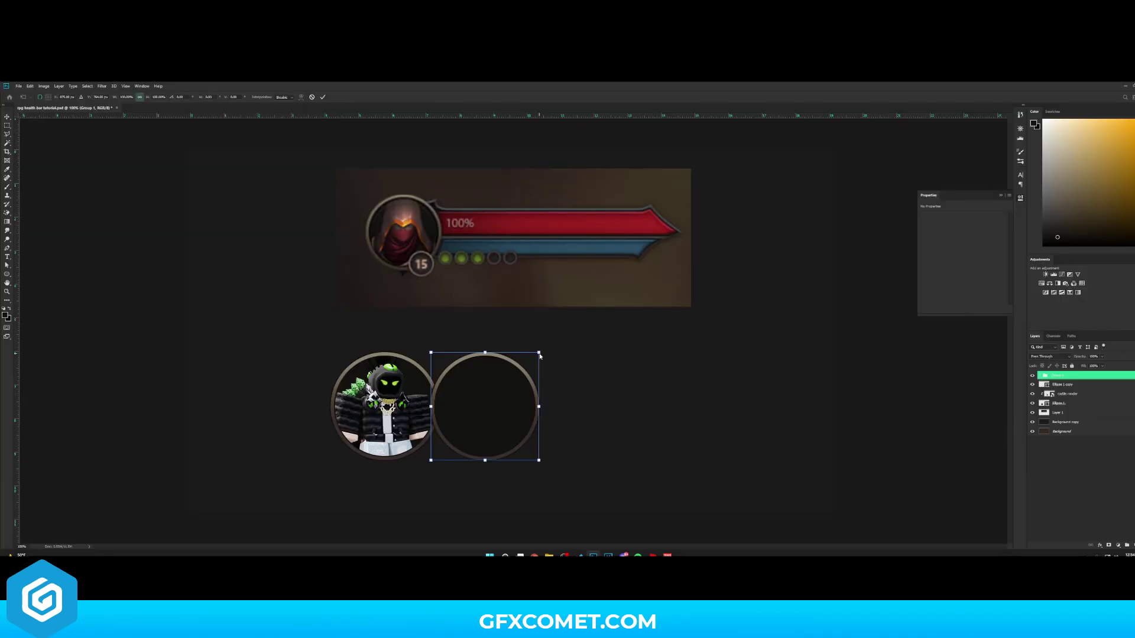
- Scale the duplicated circle group to about a third, place it on the portrait ring's lower-right edge as a level badge, and save
{"action": "left_click_drag", "start_coordinate": [539, 352], "coordinate": [505, 390]}
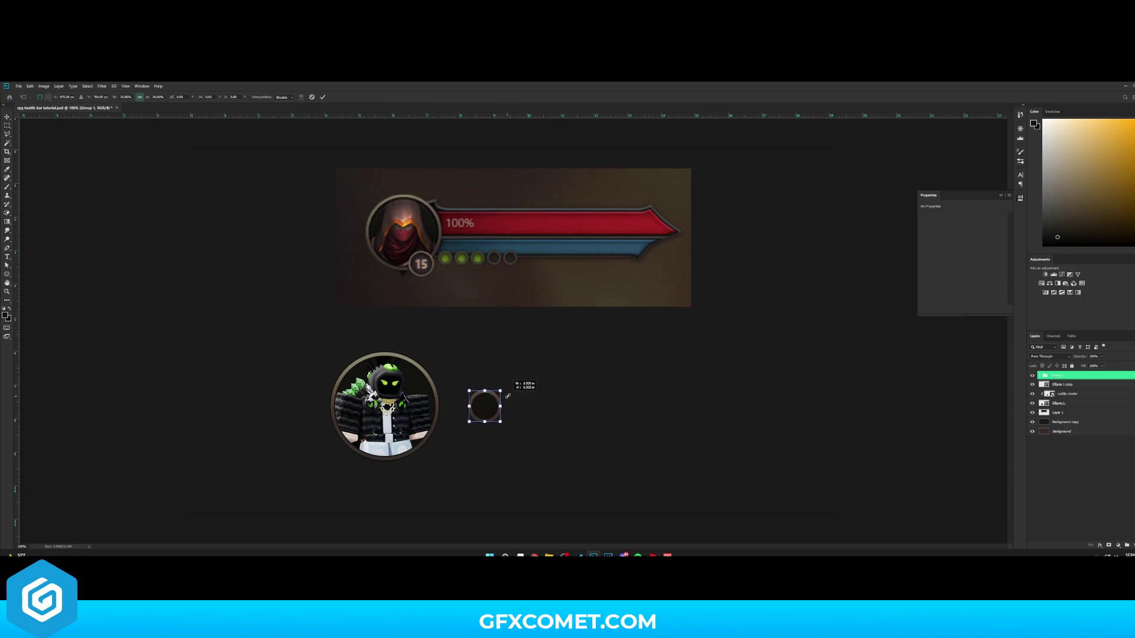
{"action": "key", "text": "Return"}
{"action": "left_click_drag", "start_coordinate": [518, 398], "coordinate": [452, 440]}
{"action": "key", "text": "ctrl+s"}
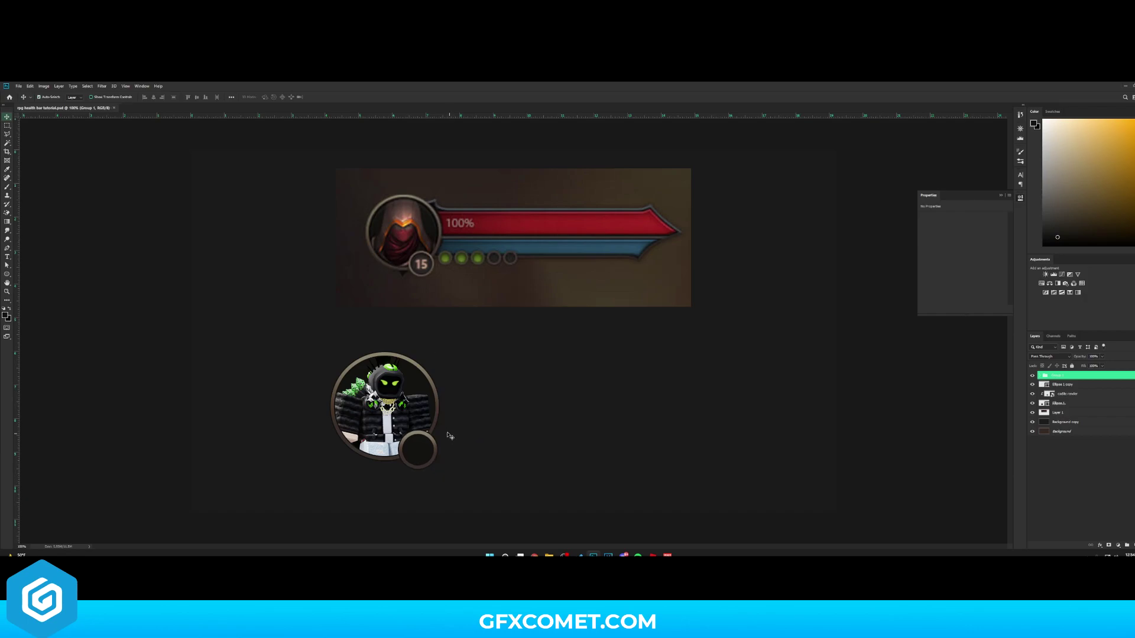
- Reduce the stroke width of the small badge's ring and shift the badge group slightly on the portrait's lower-right edge
{"action": "left_click", "coordinate": [423, 435], "text": "ctrl"}
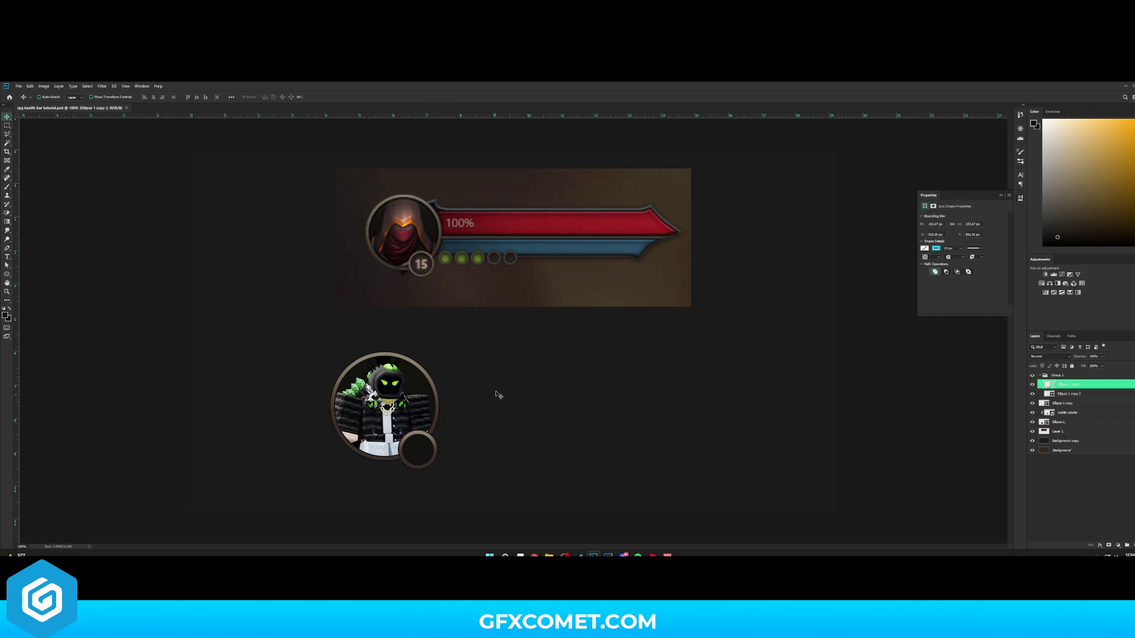
{"action": "left_click", "coordinate": [7, 273]}
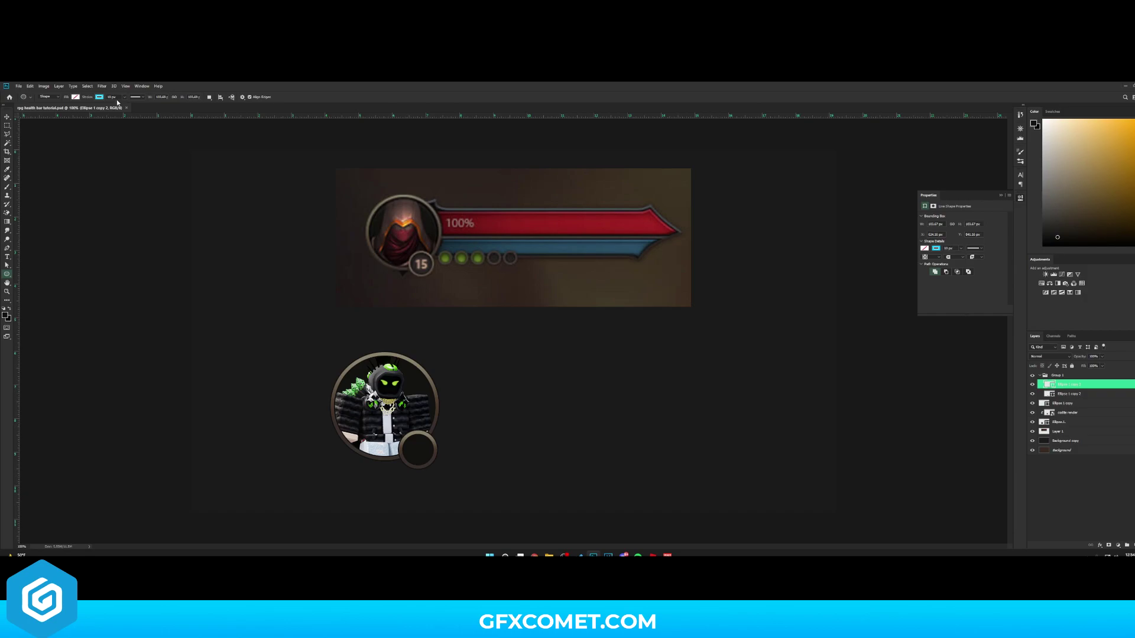
{"action": "key", "text": "Return"}
{"action": "key", "text": "v"}
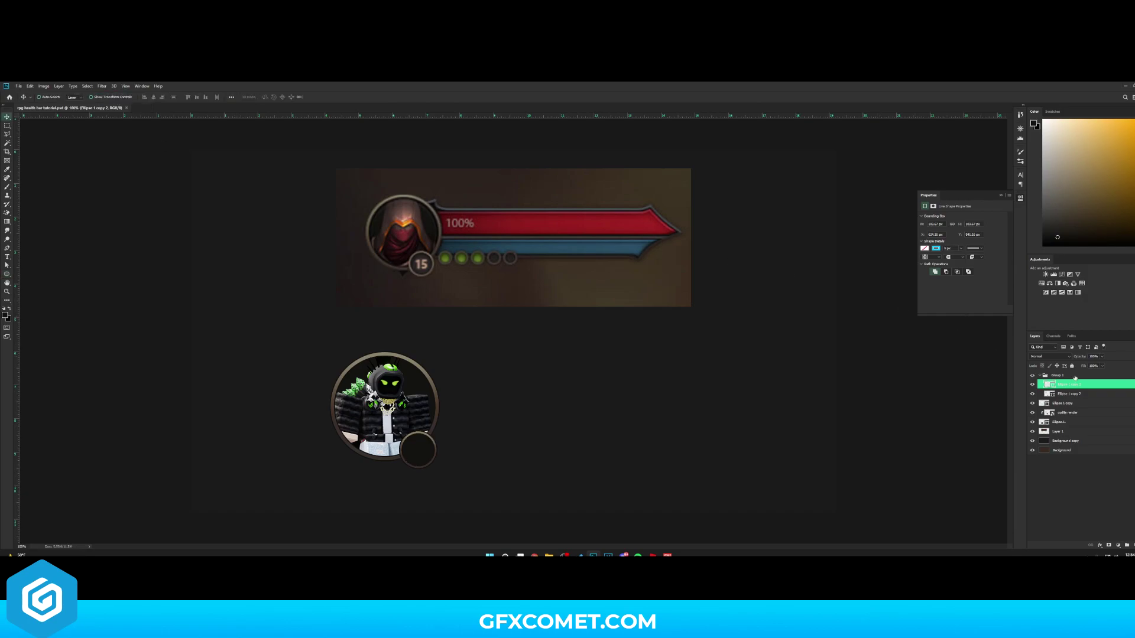
{"action": "left_click", "coordinate": [1041, 376]}
{"action": "left_click_drag", "start_coordinate": [471, 390], "coordinate": [472, 392]}
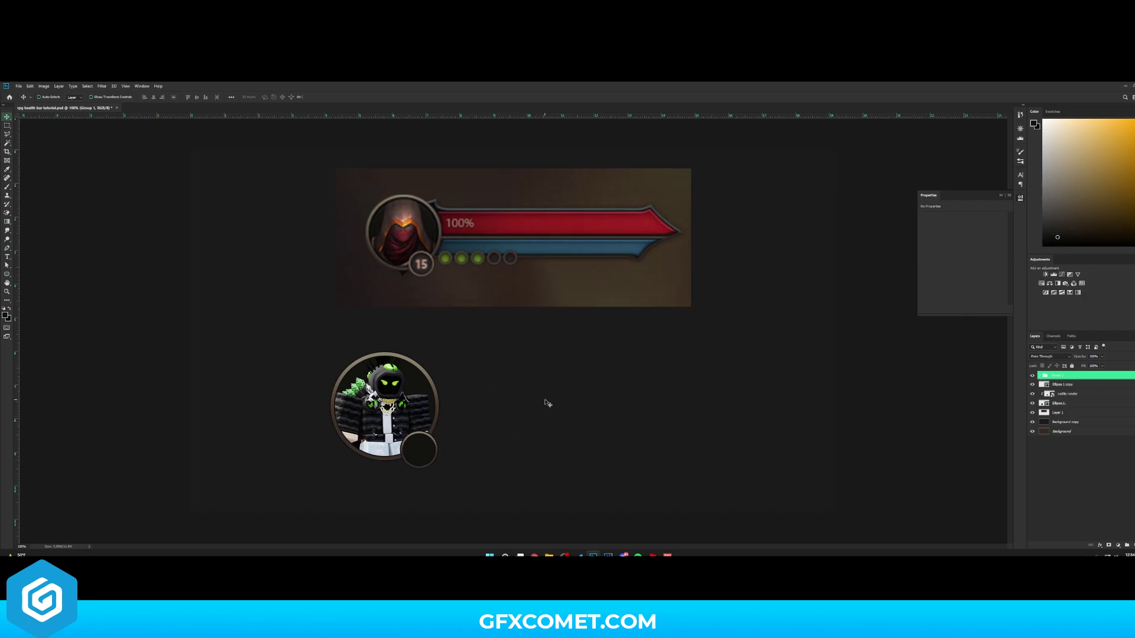
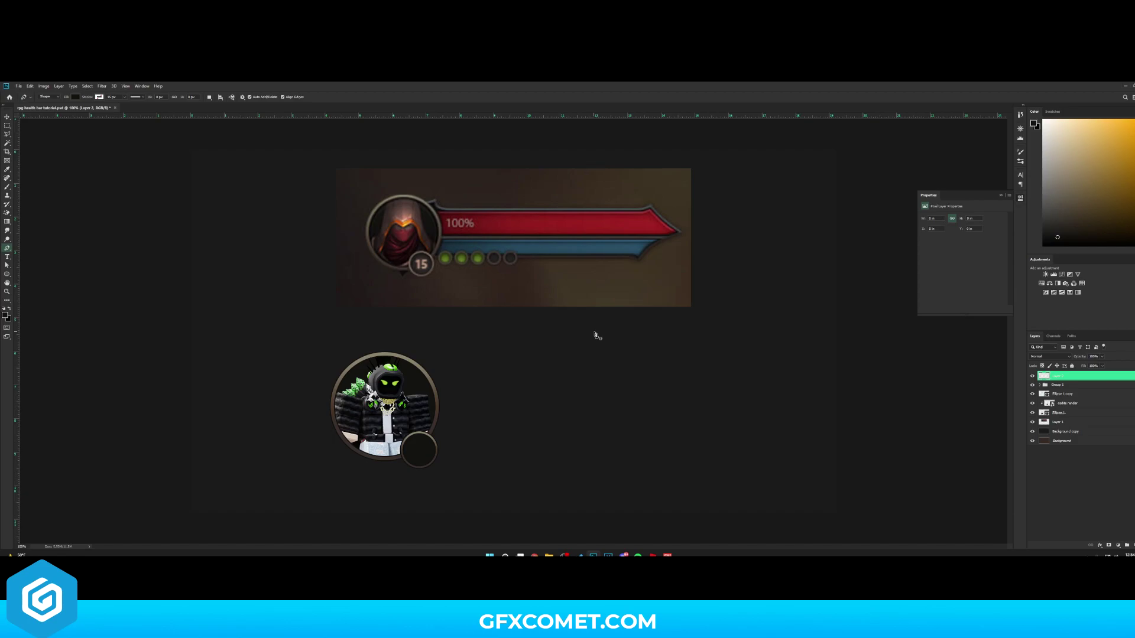
- Start a black-filled pen shape over the reference, tracing the bar frame's upper edge from the portrait ring to its upper-right corner
{"action": "key", "text": "d"}
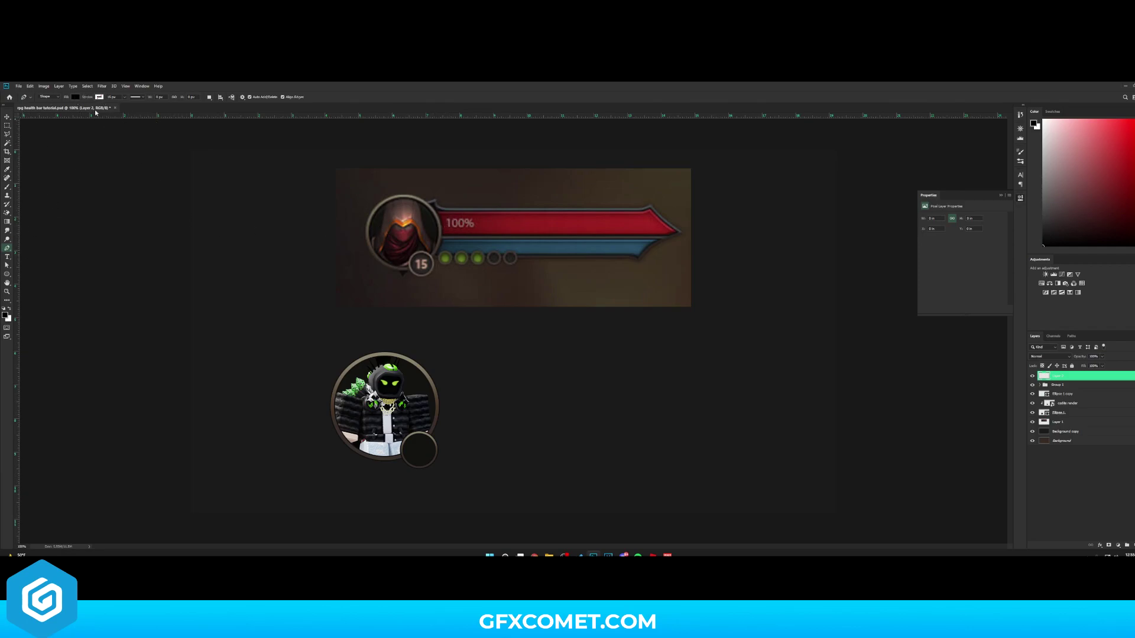
{"action": "left_click", "coordinate": [426, 204]}
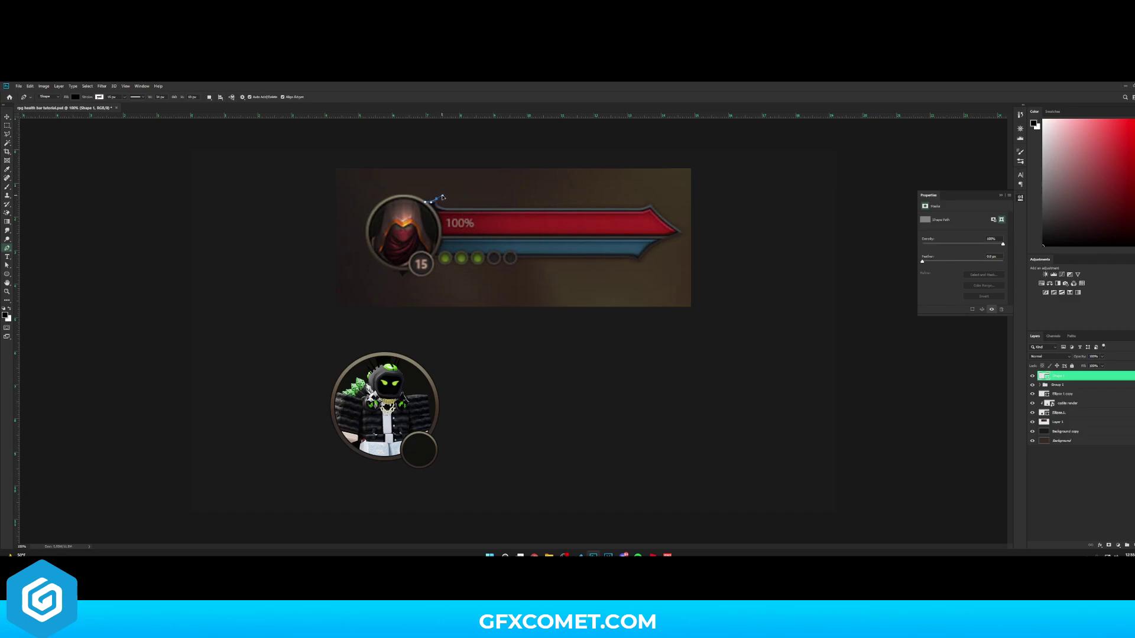
{"action": "left_click", "coordinate": [442, 198]}
{"action": "left_click_drag", "start_coordinate": [448, 211], "coordinate": [465, 209]}
{"action": "left_click", "coordinate": [638, 212]}
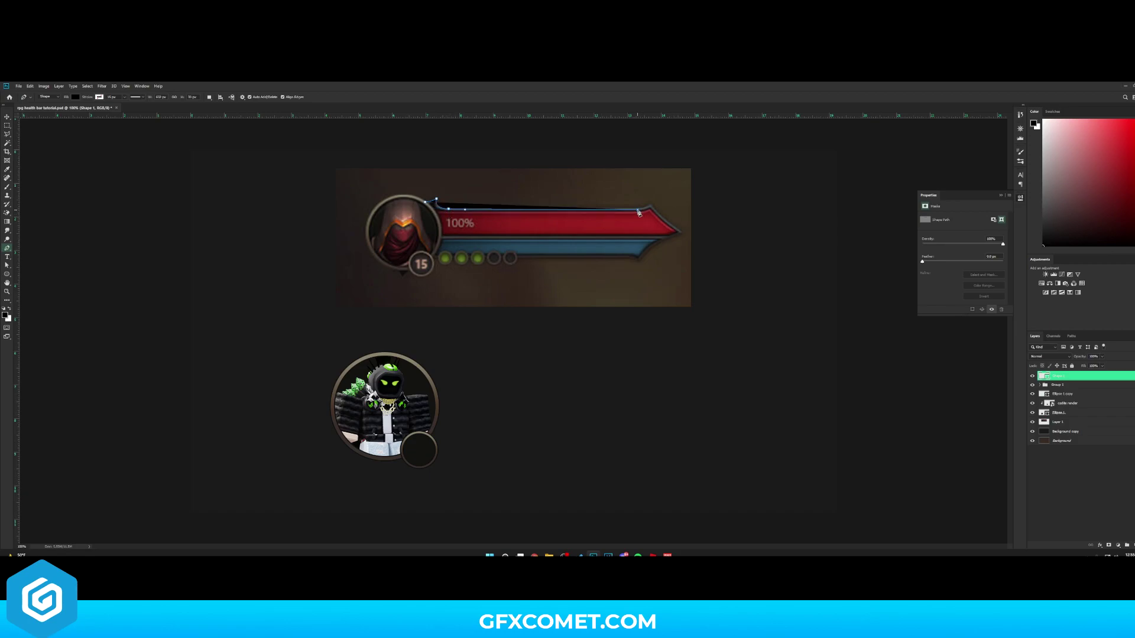
{"action": "left_click", "coordinate": [649, 206]}
{"action": "left_click", "coordinate": [656, 202]}
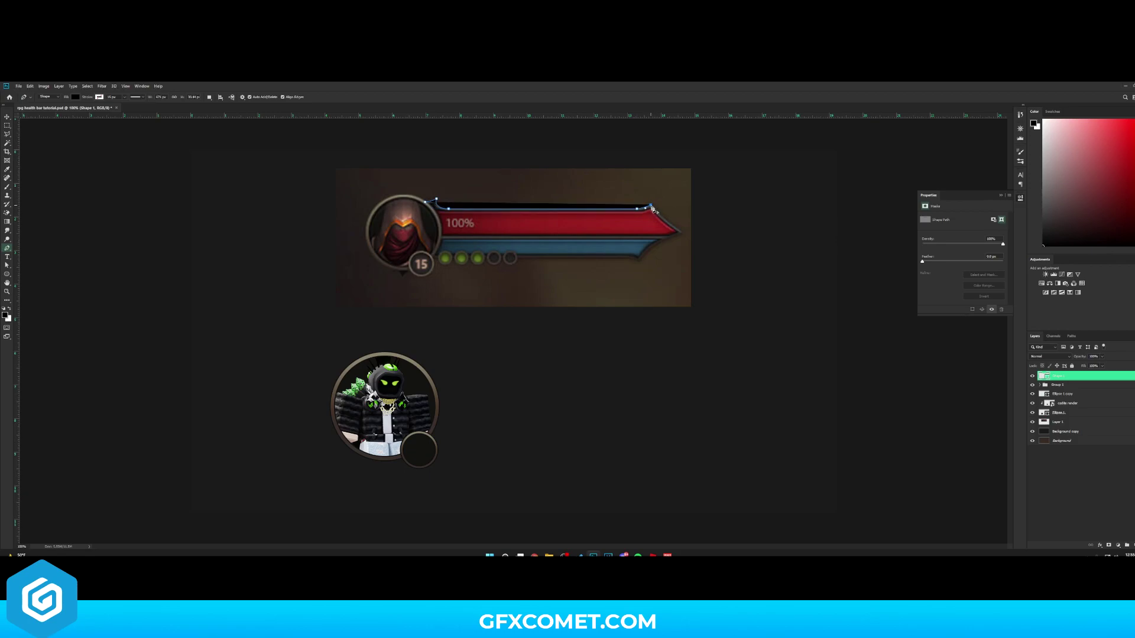
- Trace the bar frame's pointed right end and lower edge and close the shape at the portrait, lowering its layer opacity while tracing
{"action": "left_click_drag", "start_coordinate": [680, 232], "coordinate": [619, 279]}
{"action": "left_click", "coordinate": [638, 258]}
{"action": "left_click", "coordinate": [640, 261], "text": "alt"}
{"action": "left_click_drag", "start_coordinate": [1074, 357], "coordinate": [1043, 358]}
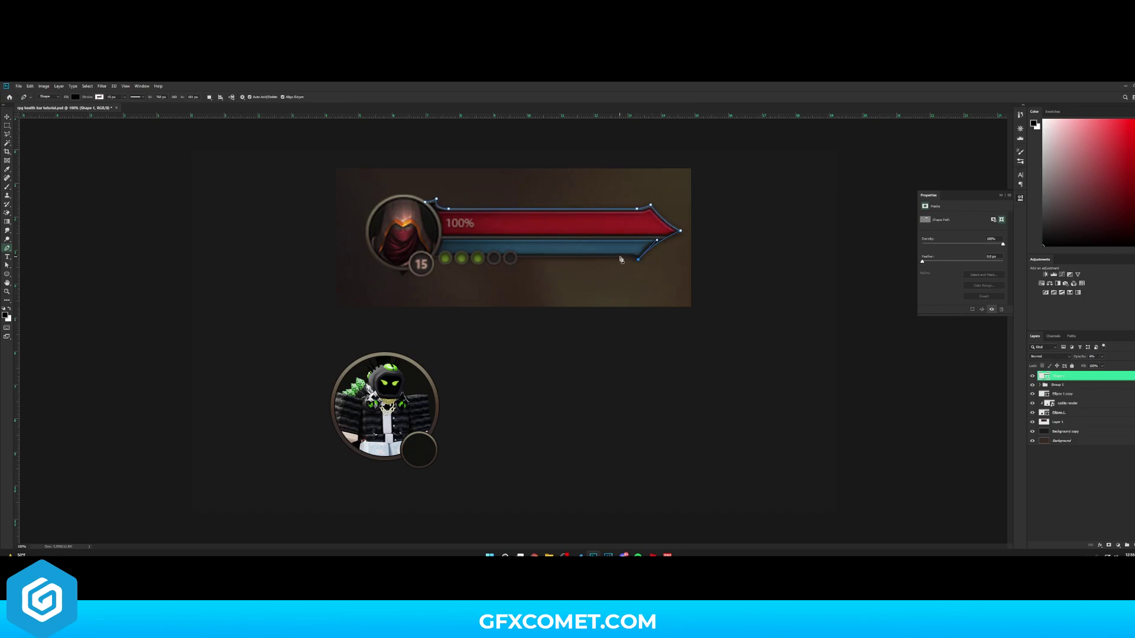
{"action": "left_click_drag", "start_coordinate": [621, 259], "coordinate": [612, 259]}
{"action": "left_click", "coordinate": [620, 257], "text": "alt"}
{"action": "left_click", "coordinate": [397, 258]}
{"action": "left_click", "coordinate": [425, 202]}
- Restore the bar shape's opacity to 100%, move it beside the new portrait, and place its layer beneath the portrait layers
{"action": "key", "text": "v"}
{"action": "left_click_drag", "start_coordinate": [1080, 356], "coordinate": [1130, 359]}
{"action": "mouse_move", "coordinate": [570, 233]}
{"action": "left_mouse_down"}
{"action": "mouse_move", "coordinate": [615, 368]}
{"action": "mouse_move", "coordinate": [590, 418]}
{"action": "left_mouse_up"}
{"action": "left_click_drag", "start_coordinate": [1080, 377], "coordinate": [1080, 417]}
{"action": "left_click", "coordinate": [724, 381]}
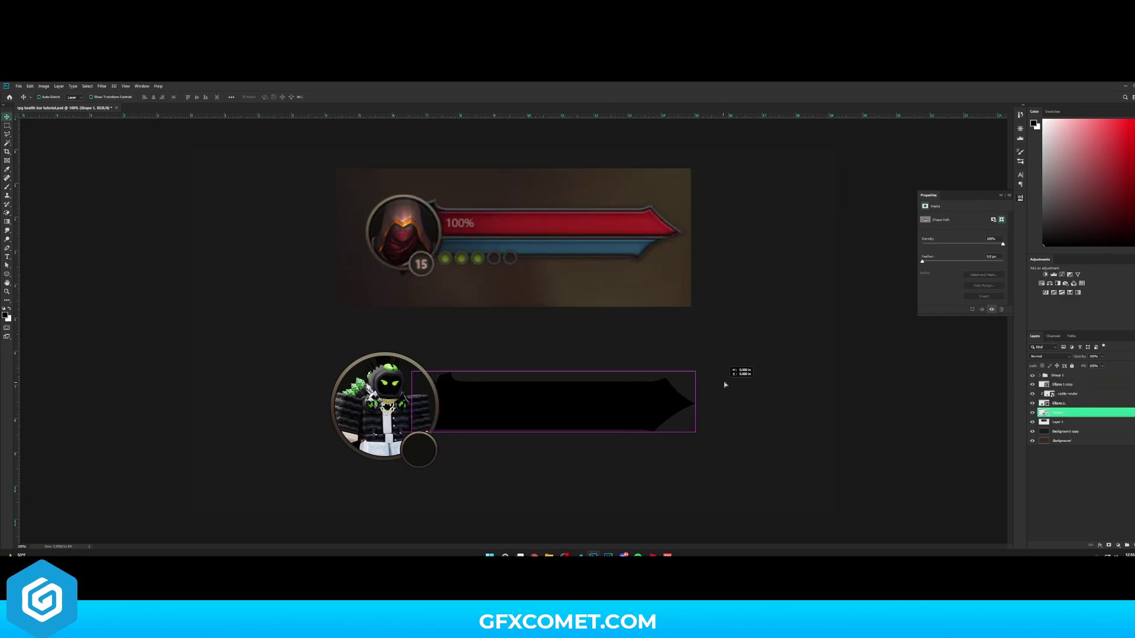
- Scale the black bar shape up proportionally and position it so its upper spike emerges from the portrait ring's upper-right edge
{"action": "left_click_drag", "start_coordinate": [725, 381], "coordinate": [739, 341]}
{"action": "key", "text": "ctrl+t"}
{"action": "key", "text": "Return"}
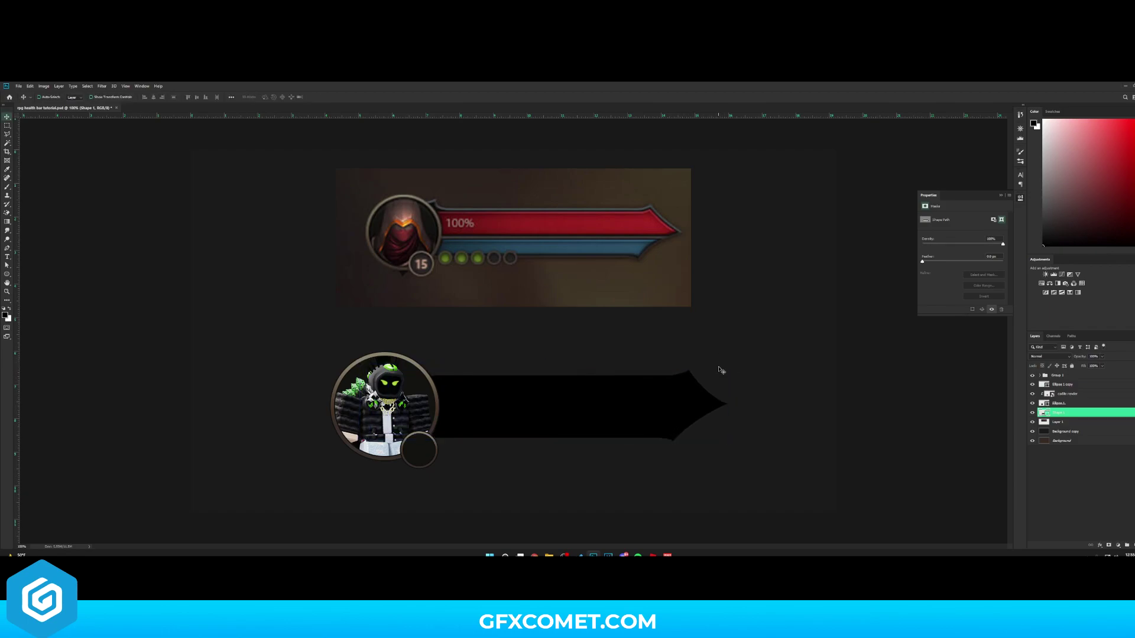
{"action": "left_click_drag", "start_coordinate": [615, 380], "coordinate": [674, 373]}
{"action": "left_click_drag", "start_coordinate": [590, 380], "coordinate": [559, 379]}
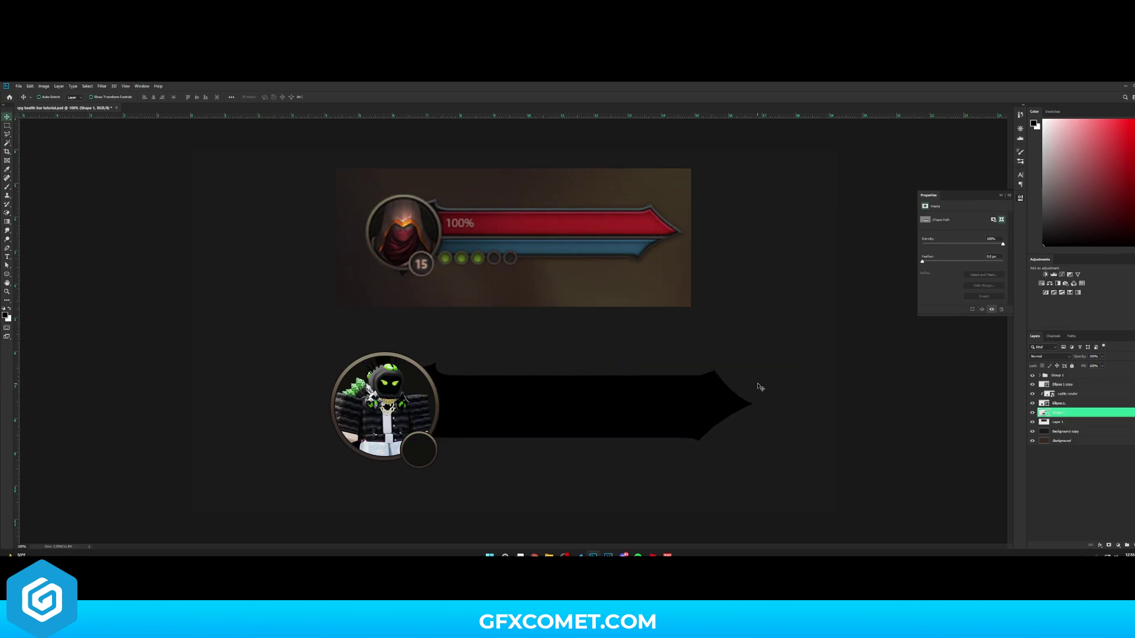
{"action": "key", "text": "ctrl+t"}
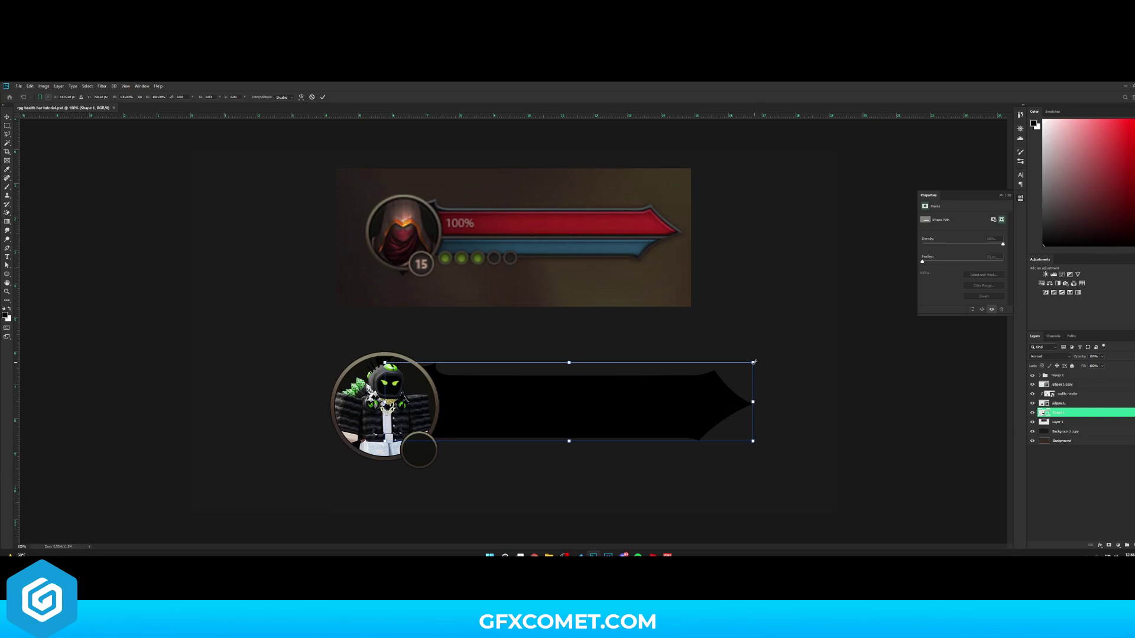
{"action": "left_click_drag", "start_coordinate": [753, 362], "coordinate": [760, 360]}
{"action": "key", "text": "Return"}
{"action": "mouse_move", "coordinate": [702, 391]}
{"action": "left_mouse_down"}
{"action": "mouse_move", "coordinate": [733, 389]}
{"action": "mouse_move", "coordinate": [706, 388]}
{"action": "left_mouse_up"}
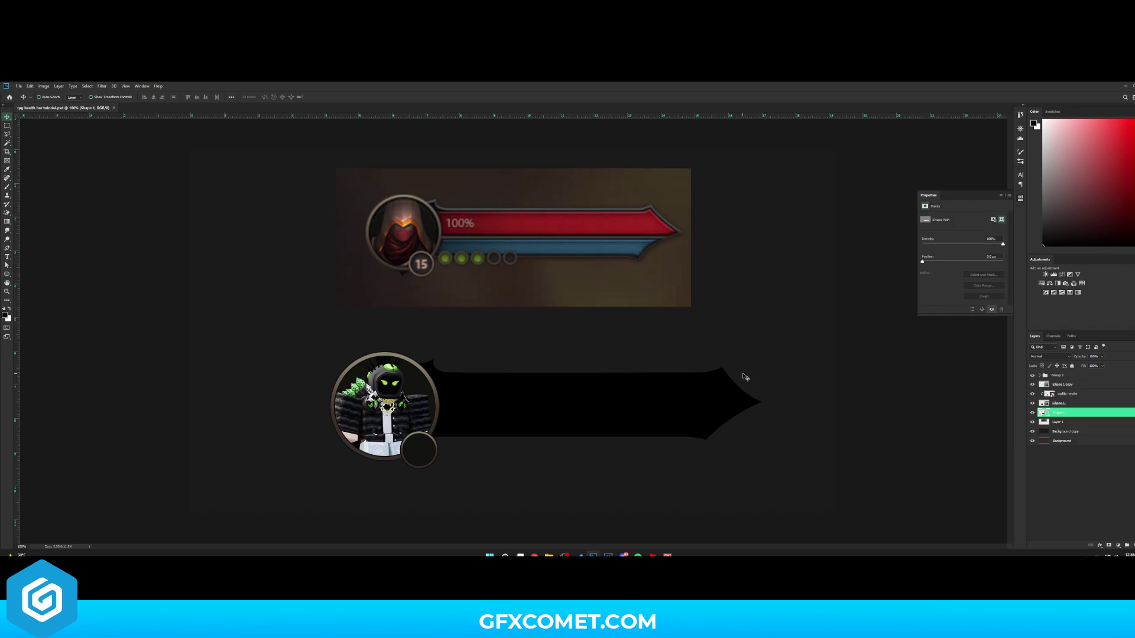
- Add a new layer above the black bar shape and set the Pen tool to no fill with a white stroke
{"action": "key", "text": "ctrl+shift+alt+n"}
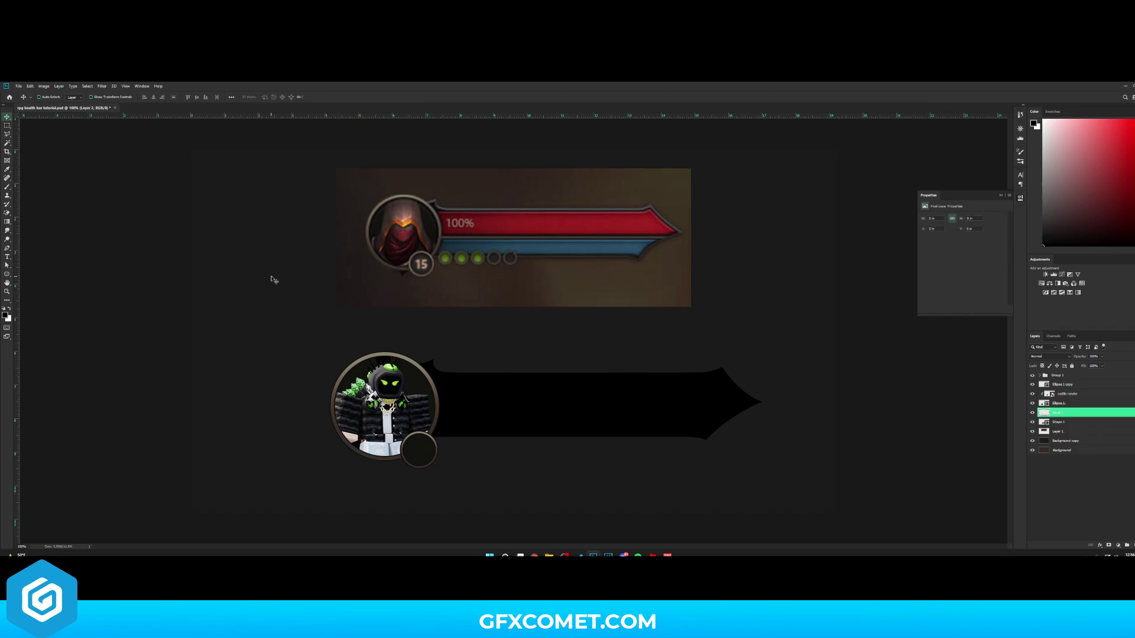
{"action": "left_click", "coordinate": [6, 251]}
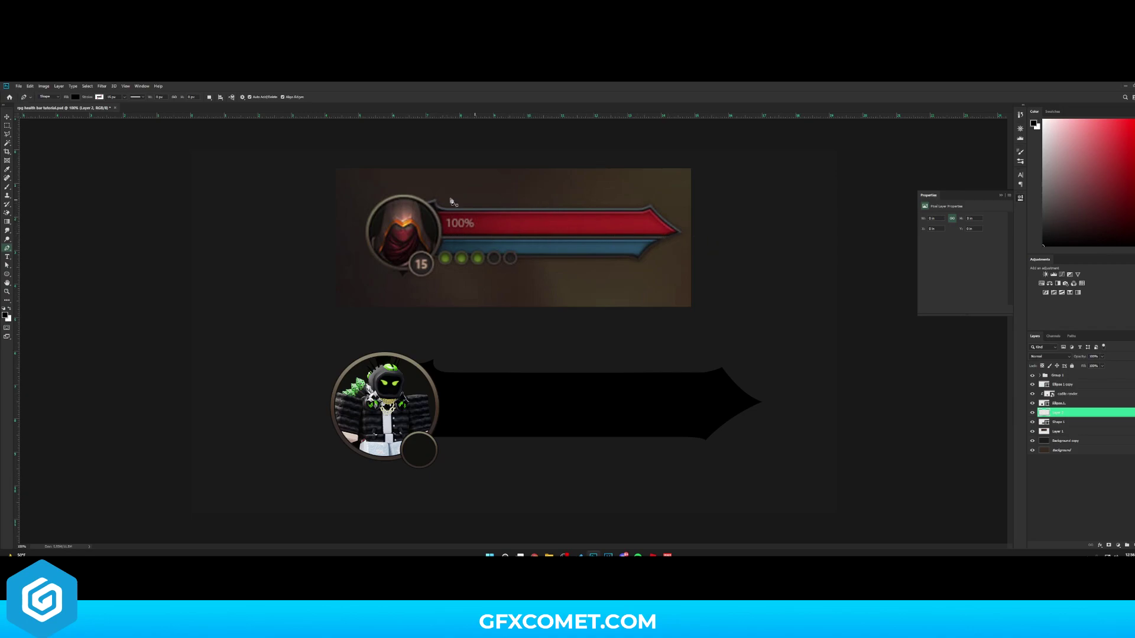
{"action": "left_click", "coordinate": [76, 97]}
{"action": "left_click", "coordinate": [47, 110]}
{"action": "left_click", "coordinate": [102, 99]}
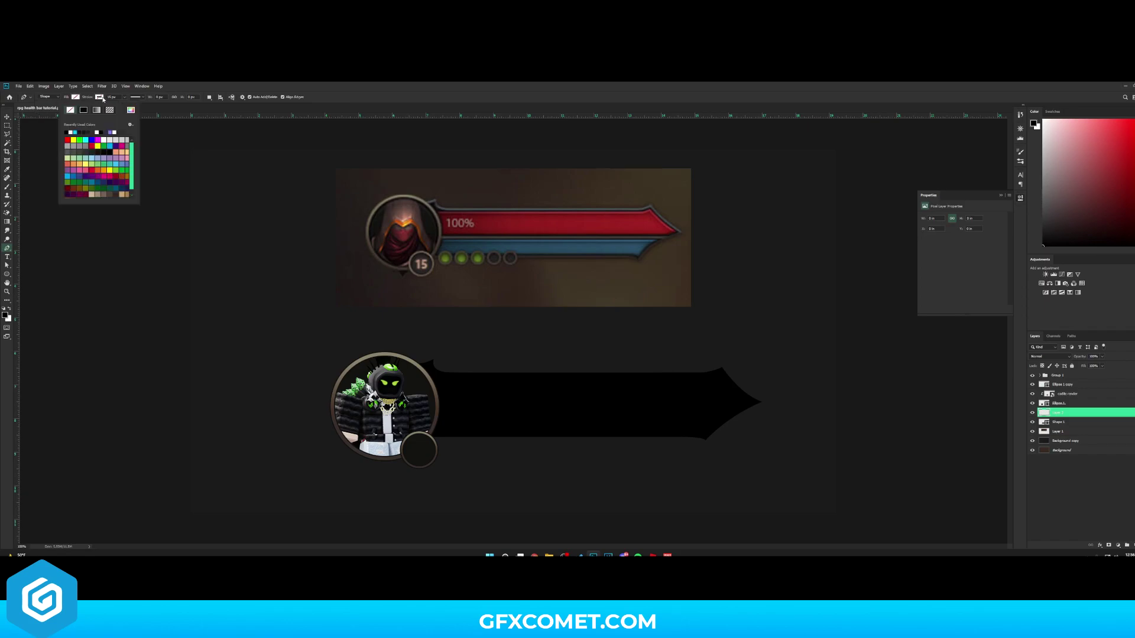
{"action": "left_click", "coordinate": [71, 132]}
{"action": "left_click", "coordinate": [231, 88]}
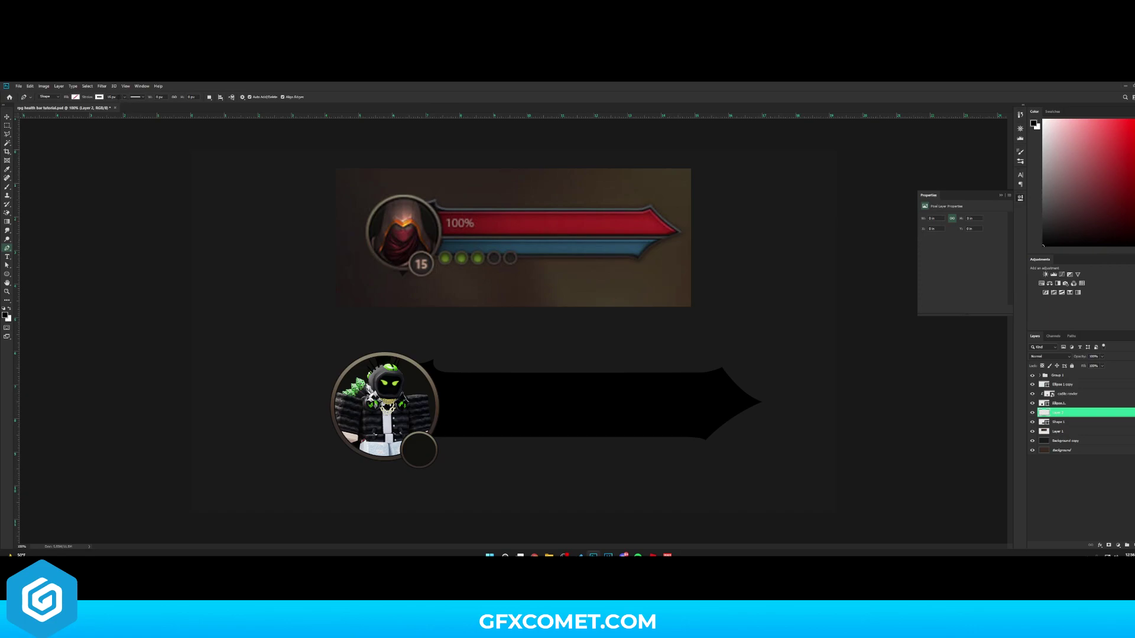
{"action": "left_click", "coordinate": [424, 203]}
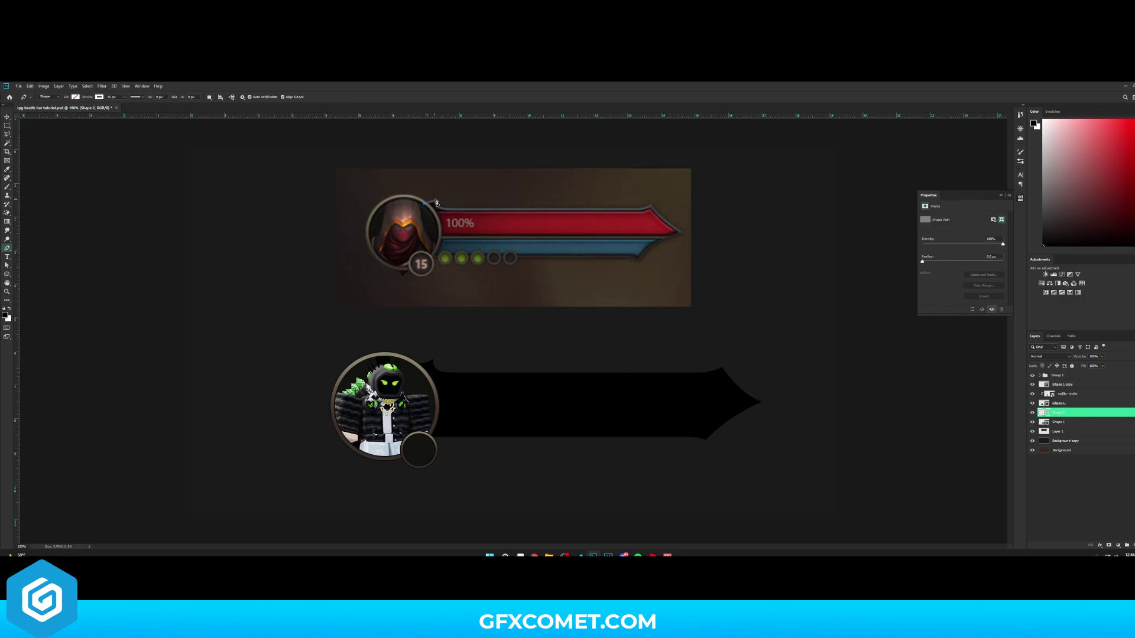
{"action": "key", "text": "ctrl+z"}
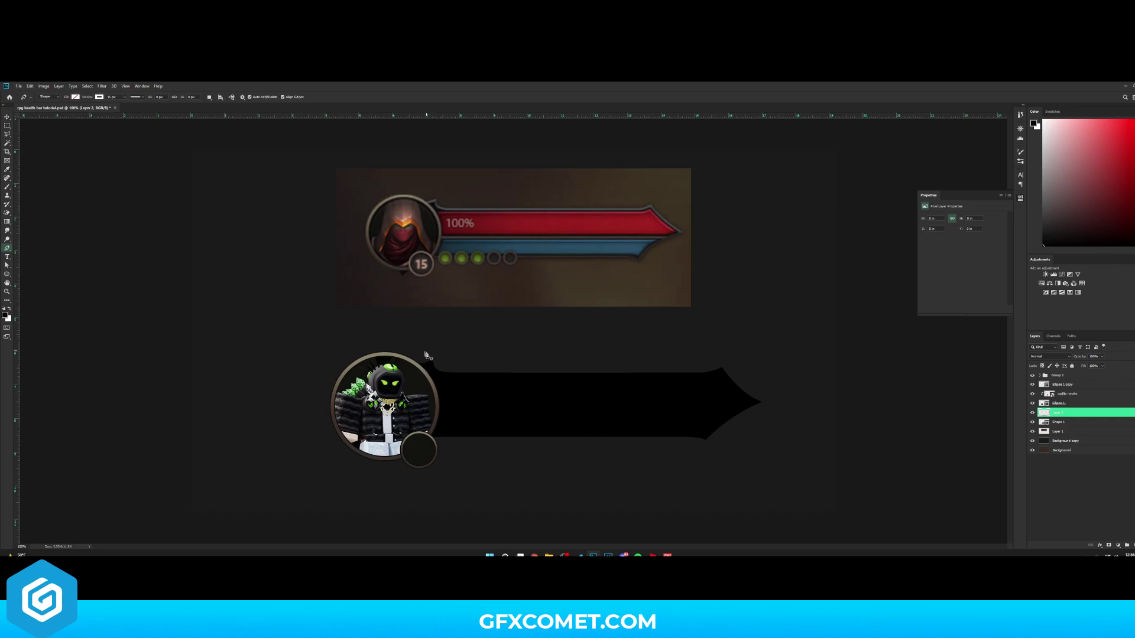
- Trace the small curved spike beside the portrait's upper-right edge as the start of the bar's outline
{"action": "left_click", "coordinate": [417, 366]}
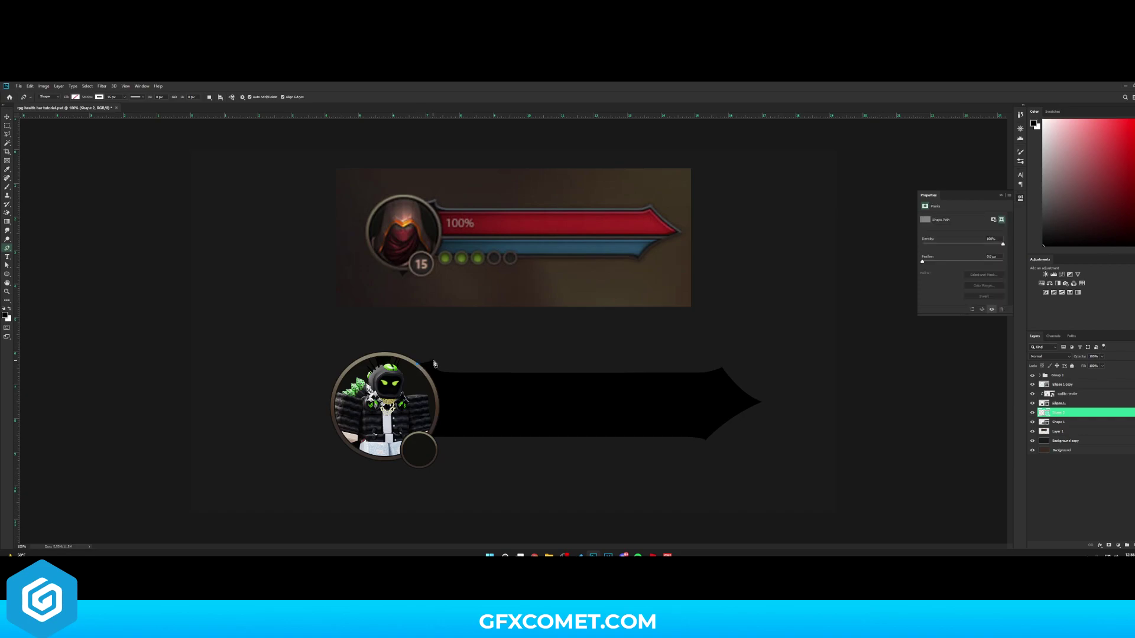
{"action": "left_click_drag", "start_coordinate": [434, 362], "coordinate": [440, 357]}
{"action": "left_click", "coordinate": [435, 360], "text": "alt"}
{"action": "left_click_drag", "start_coordinate": [448, 373], "coordinate": [465, 375]}
{"action": "key", "text": "ctrl+z"}
{"action": "left_click_drag", "start_coordinate": [434, 373], "coordinate": [477, 373]}
- Set the outline's stroke width to 5 px and choose its end cap style and a sharp corner style
{"action": "left_click", "coordinate": [111, 97]}
{"action": "type", "text": "5"}
{"action": "key", "text": "Return"}
{"action": "left_click", "coordinate": [136, 97]}
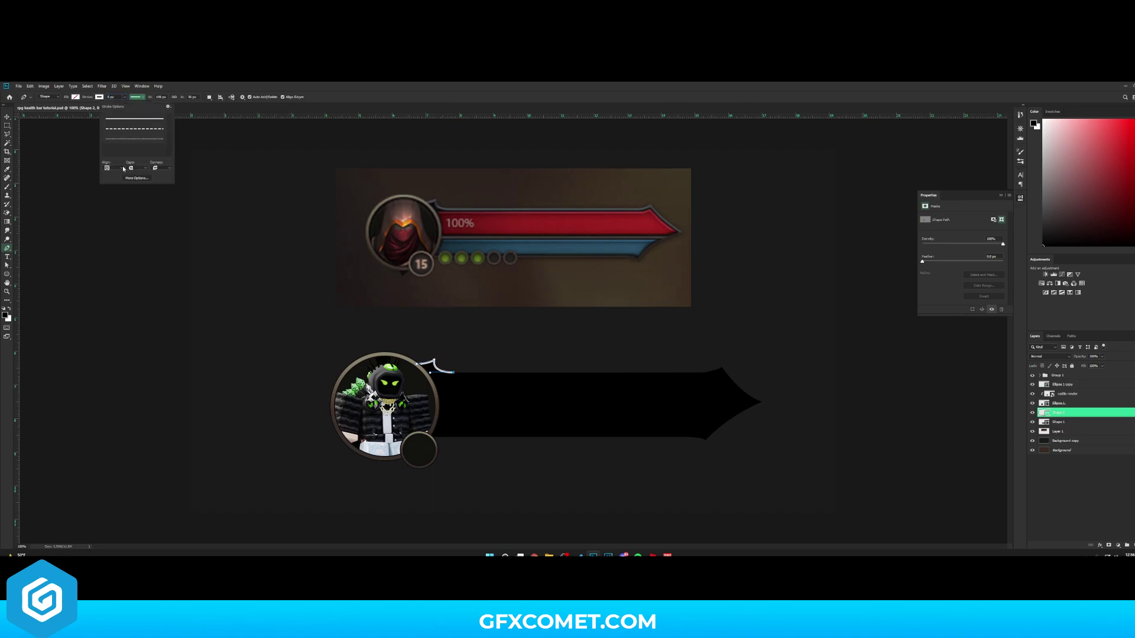
{"action": "left_click", "coordinate": [142, 169]}
{"action": "left_click", "coordinate": [143, 174]}
{"action": "left_click", "coordinate": [163, 169]}
{"action": "left_click", "coordinate": [165, 175]}
{"action": "left_click", "coordinate": [555, 83]}
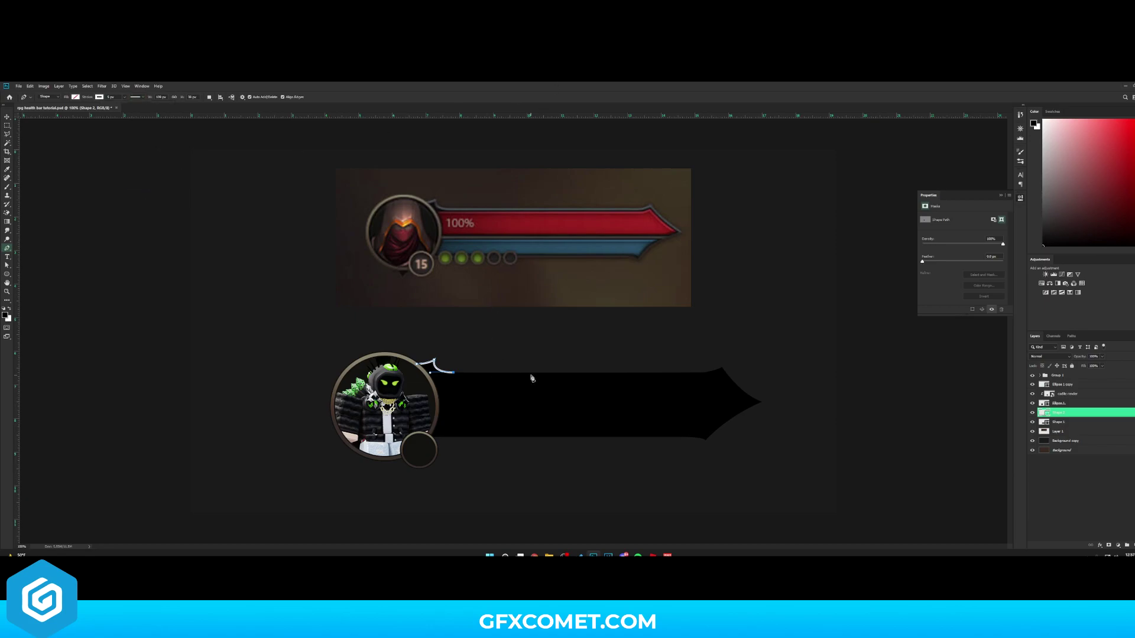
- Continue the white outline along the bar's top edge, over the upper-right corner, and down the curve to the right tip
{"action": "left_click", "coordinate": [705, 373]}
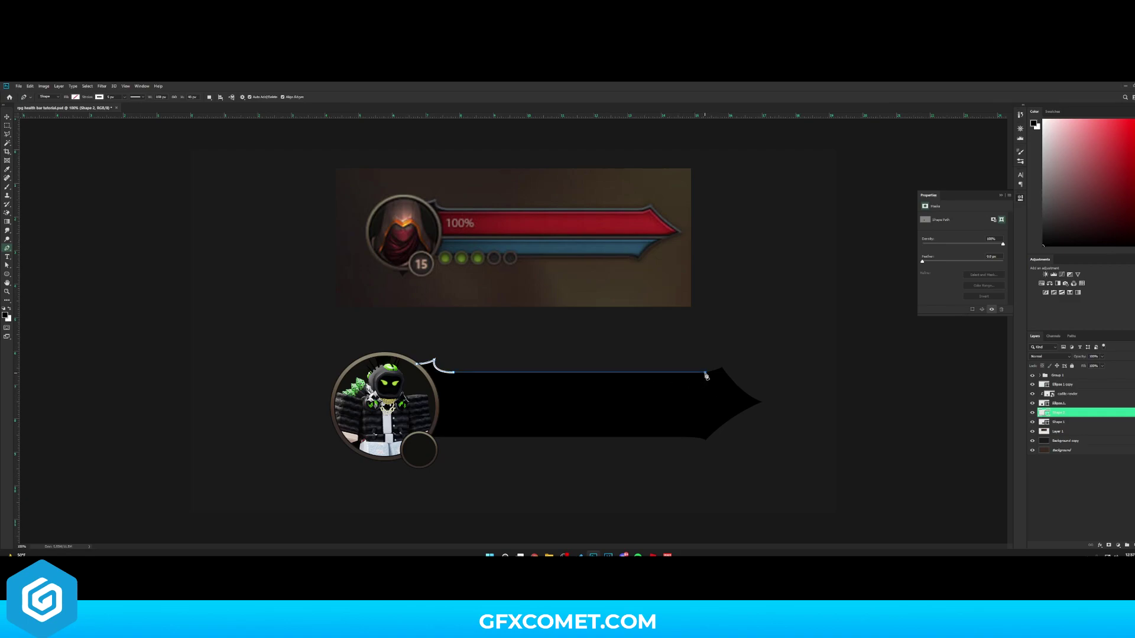
{"action": "left_click_drag", "start_coordinate": [723, 366], "coordinate": [734, 361]}
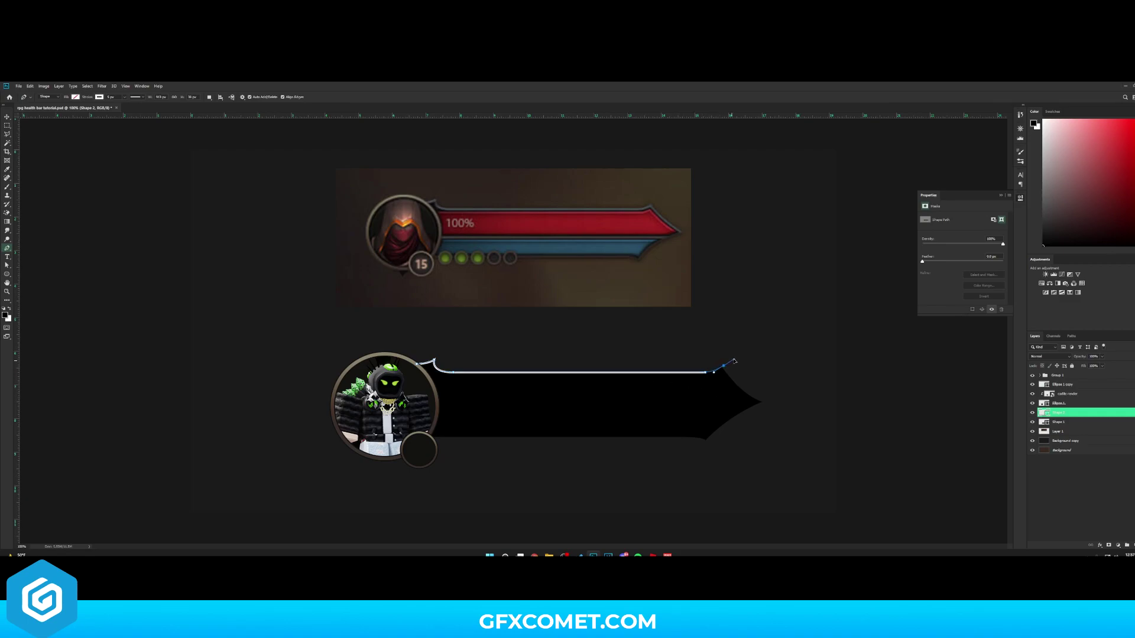
{"action": "left_click", "coordinate": [724, 365], "text": "alt"}
{"action": "left_click_drag", "start_coordinate": [762, 402], "coordinate": [789, 413]}
{"action": "left_click", "coordinate": [762, 403], "text": "alt"}
{"action": "left_click", "coordinate": [420, 412]}
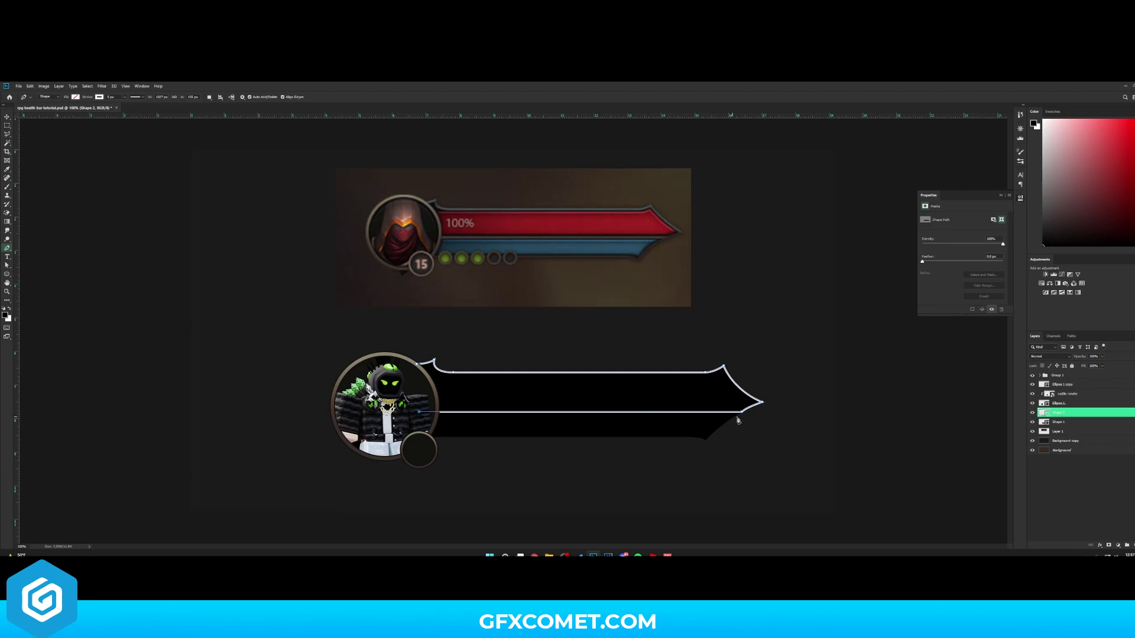
{"action": "key", "text": "ctrl+z"}
{"action": "key", "text": "ctrl+z"}
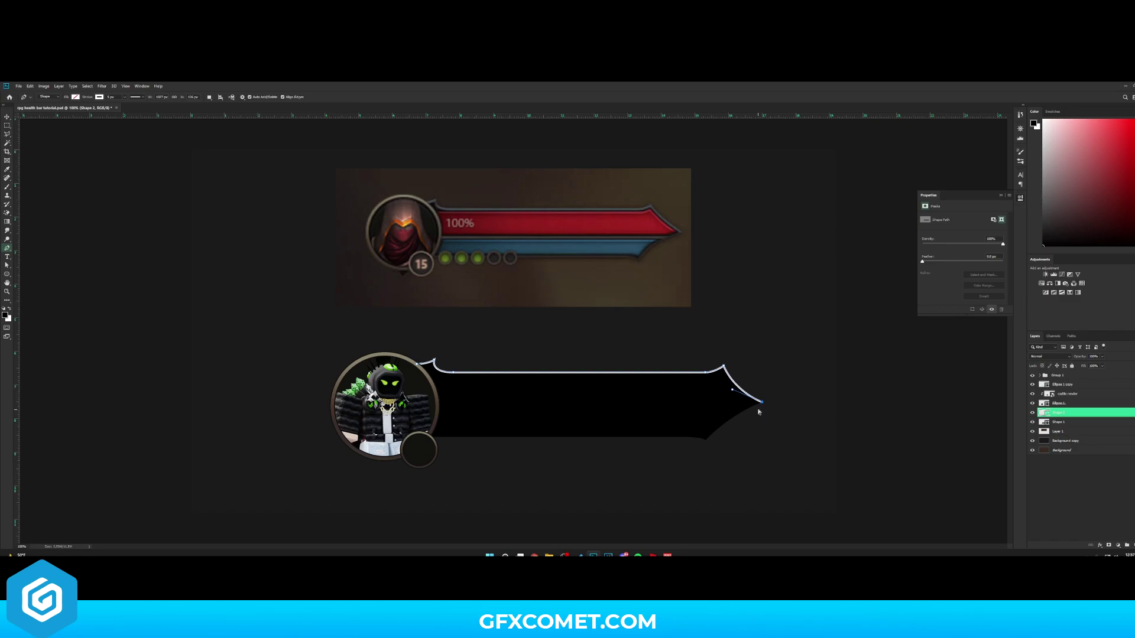
- Curve the outline from the right tip down to the divider level and finish it with a straight line back to the portrait
{"action": "scroll", "coordinate": [759, 412], "scroll_direction": "up", "scroll_amount": 3}
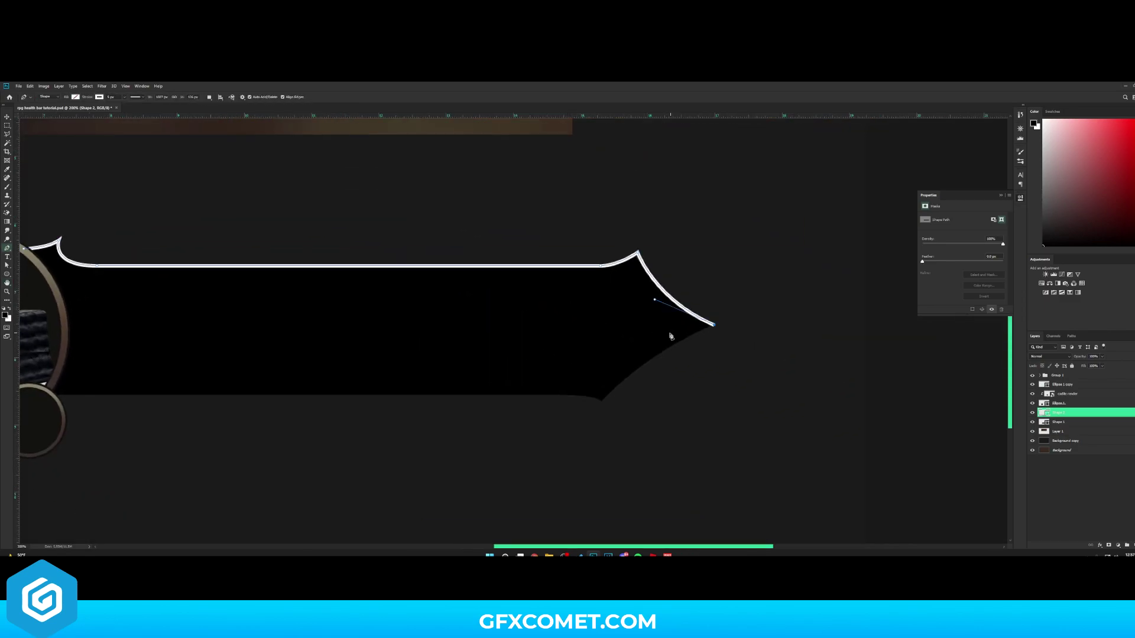
{"action": "left_click_drag", "start_coordinate": [674, 345], "coordinate": [659, 355]}
{"action": "left_click", "coordinate": [675, 344], "text": "alt"}
{"action": "left_click", "coordinate": [55, 331], "text": "shift"}
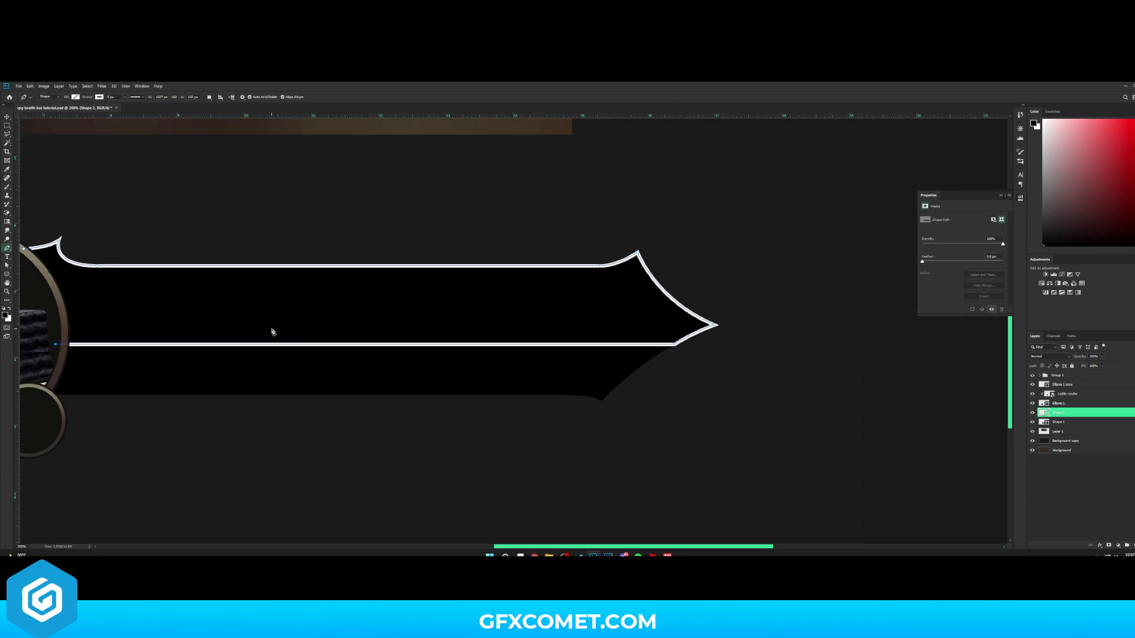
{"action": "key", "text": "Return"}
- On a new layer, trace the lower section's outline from the divider's right end around the lower-right corner onto the bottom edge
{"action": "key", "text": "ctrl+shift+alt+n"}
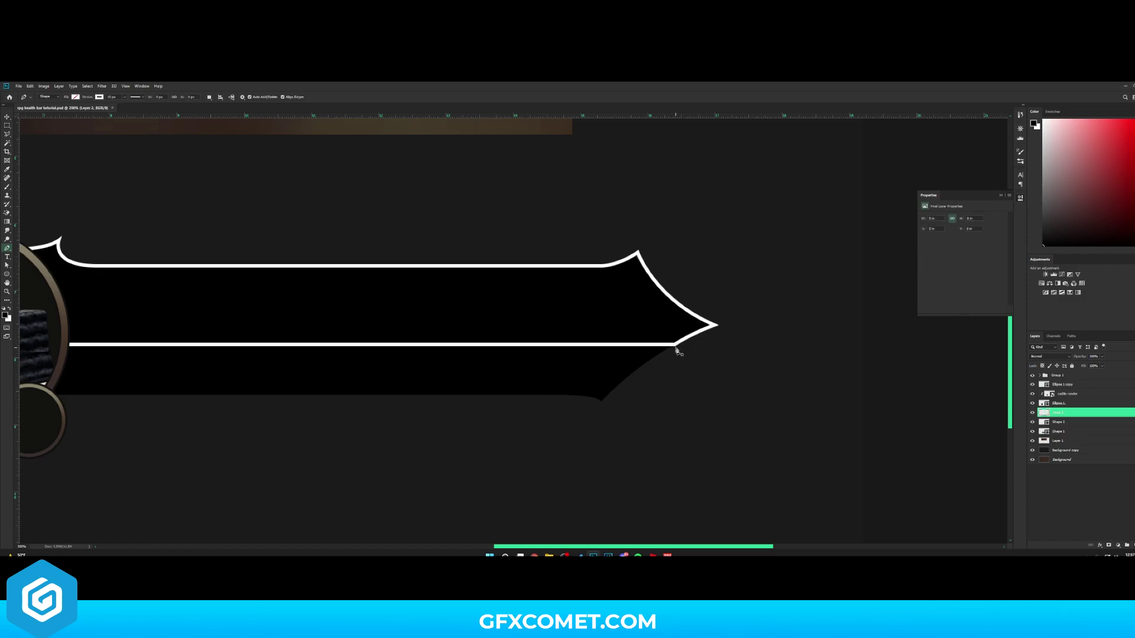
{"action": "left_click", "coordinate": [675, 346]}
{"action": "left_click", "coordinate": [601, 404]}
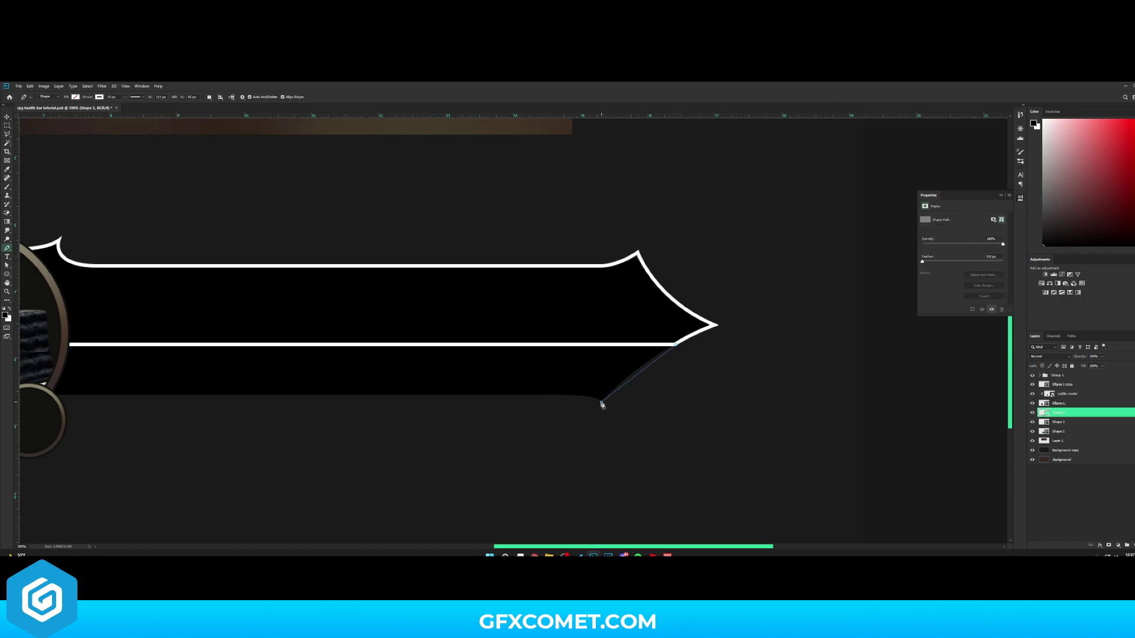
{"action": "left_click_drag", "start_coordinate": [601, 403], "coordinate": [578, 434]}
{"action": "left_click", "coordinate": [602, 403], "text": "alt"}
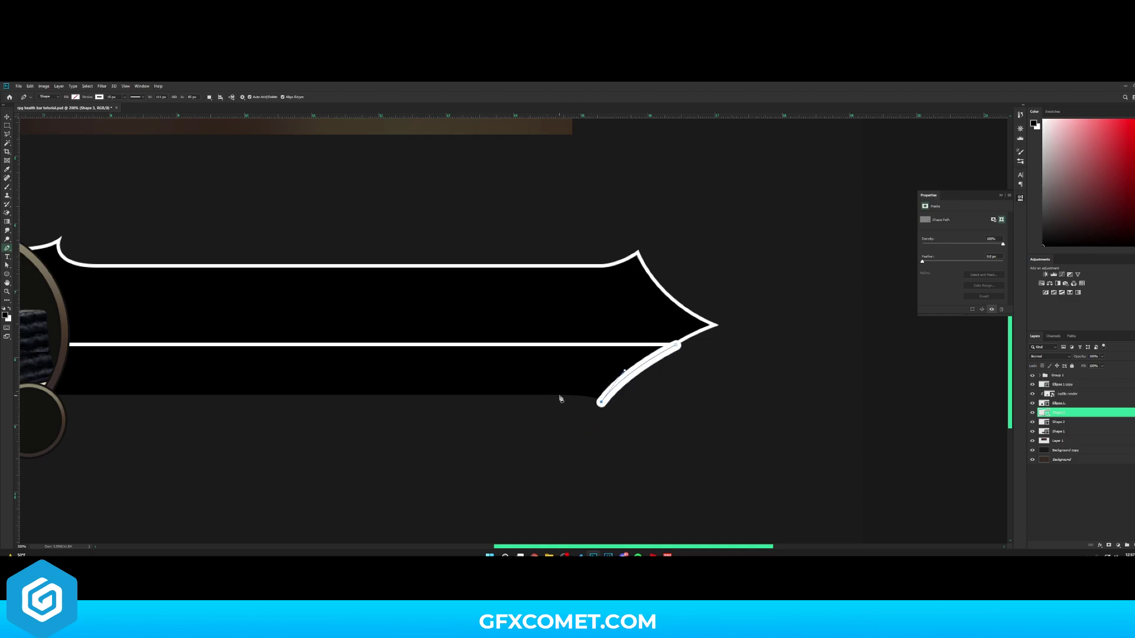
{"action": "left_click_drag", "start_coordinate": [557, 395], "coordinate": [522, 395]}
- Match the lower outline's stroke width to the upper outline and choose its stroke alignment, end cap and corner styles
{"action": "left_click", "coordinate": [111, 97]}
{"action": "key", "text": "Return"}
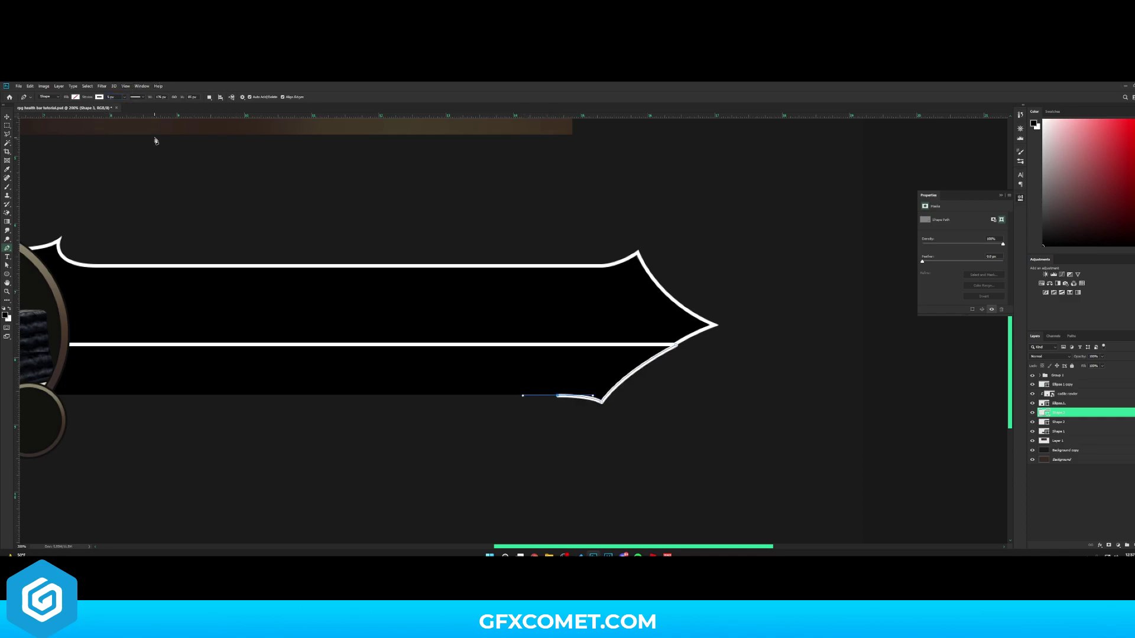
{"action": "left_click", "coordinate": [139, 97]}
{"action": "left_click", "coordinate": [117, 167]}
{"action": "left_click", "coordinate": [118, 176]}
{"action": "left_click", "coordinate": [136, 167]}
{"action": "left_click", "coordinate": [139, 177]}
{"action": "left_click", "coordinate": [158, 168]}
{"action": "left_click", "coordinate": [159, 173]}
{"action": "left_click", "coordinate": [511, 253]}
- Finish the lower outline along the bottom edge to the portrait, and nudge it two steps left and one step up
{"action": "left_click", "coordinate": [43, 395]}
{"action": "key", "text": "Return"}
{"action": "key", "text": "v"}
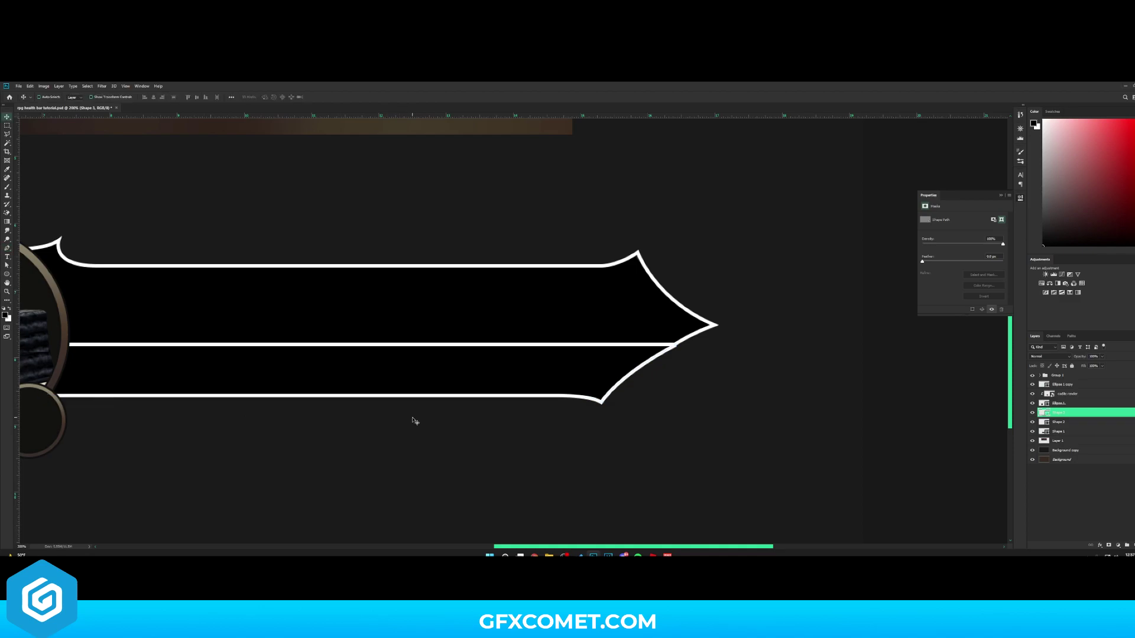
{"action": "key", "text": "Left"}
{"action": "key", "text": "Left"}
{"action": "key", "text": "Up"}
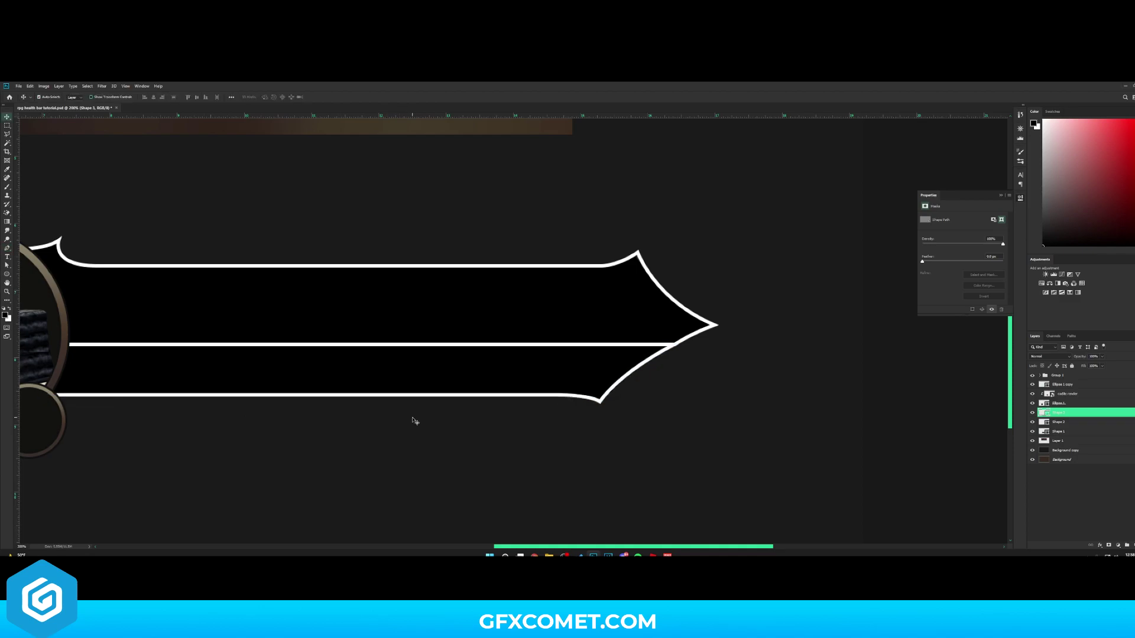
{"action": "key", "text": "ctrl+minus"}
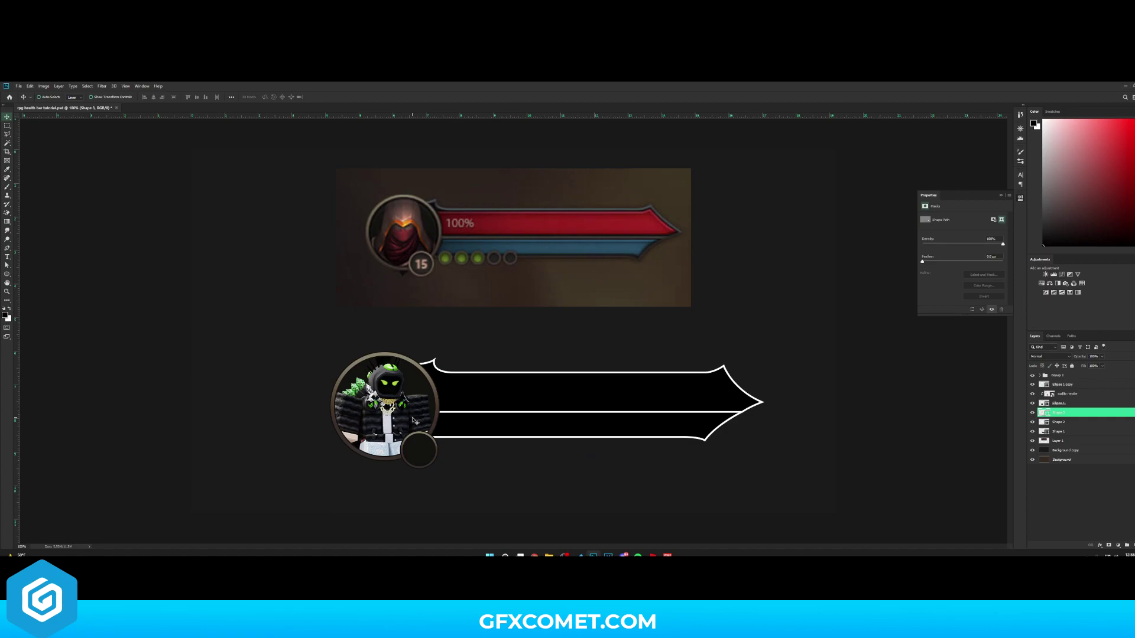
- Group the two white outline layers, duplicate the group, hide the original, and merge the copy into a single layer
{"action": "left_click", "coordinate": [1069, 423], "text": "shift"}
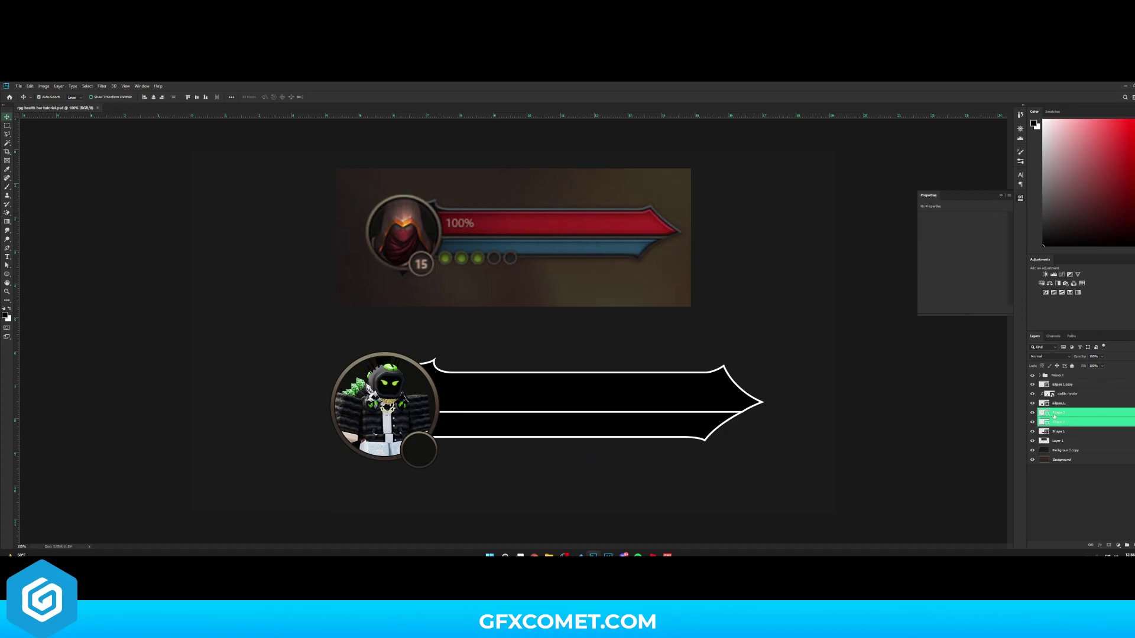
{"action": "key", "text": "ctrl+g"}
{"action": "key", "text": "ctrl+j"}
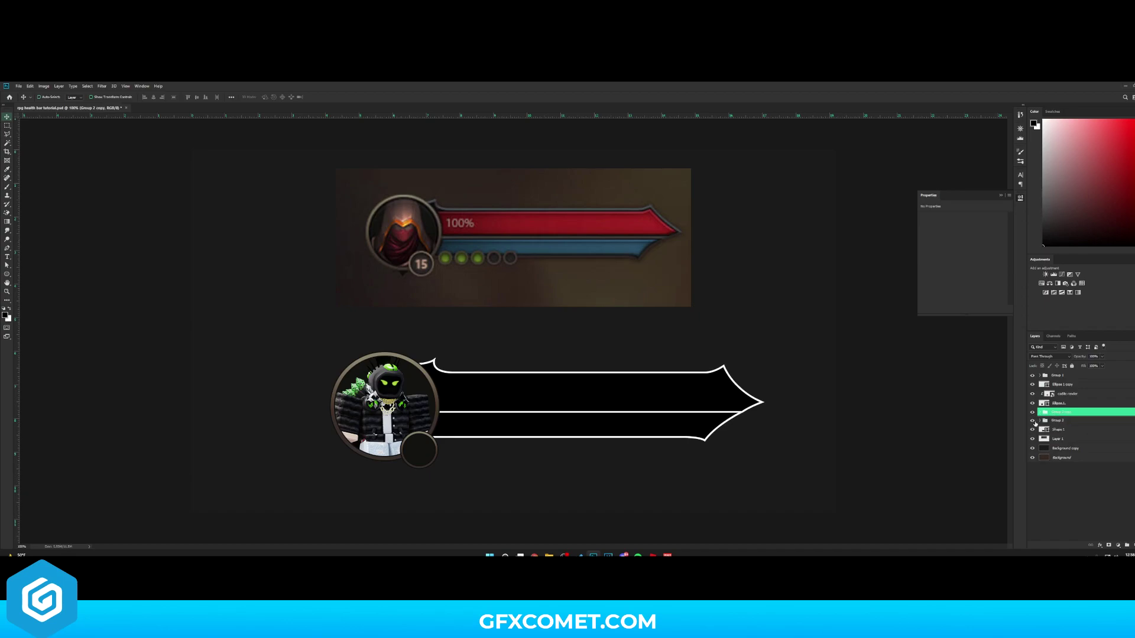
{"action": "key", "text": "ctrl+e"}
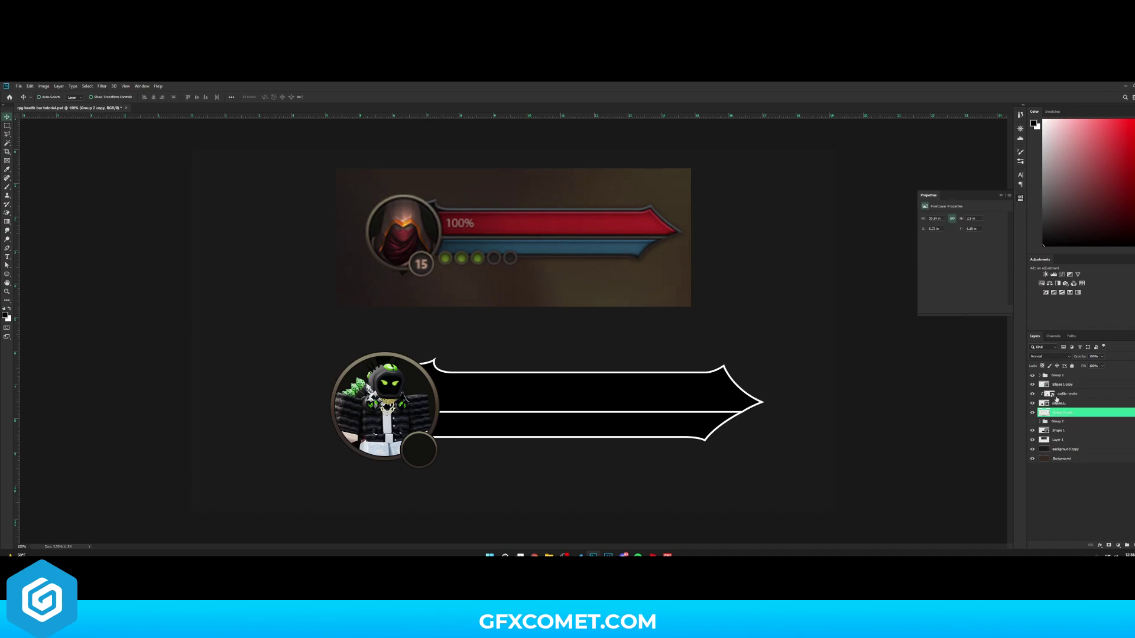
- Undo the stray move of the merged outline and save the document
{"action": "left_click_drag", "start_coordinate": [771, 397], "coordinate": [772, 381]}
{"action": "key", "text": "ctrl+z"}
{"action": "key", "text": "ctrl+s"}
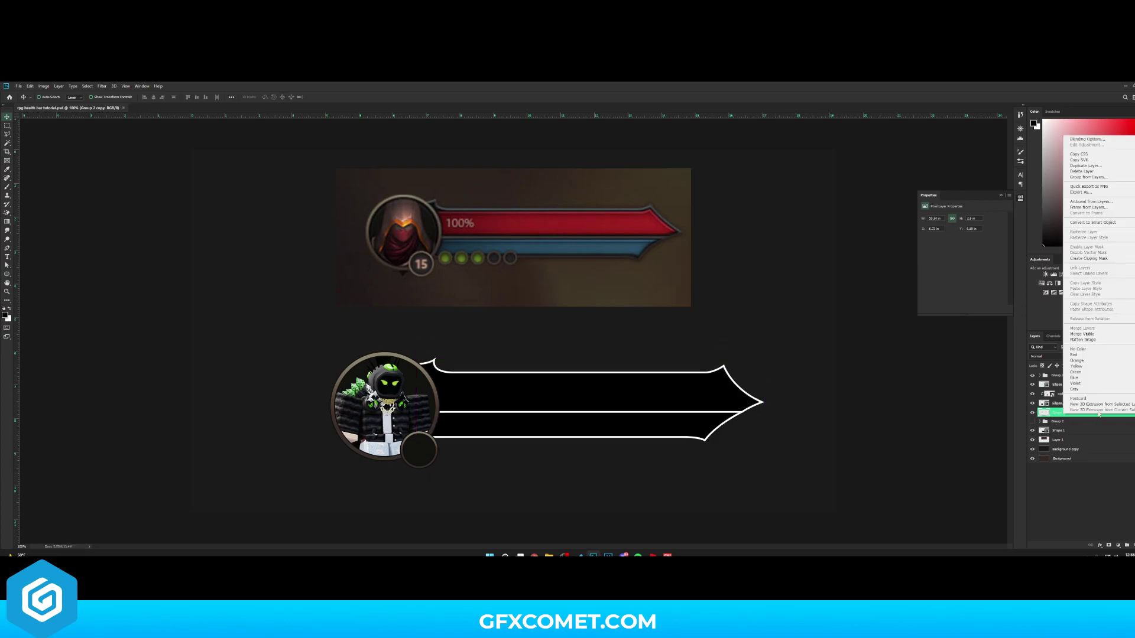
- Add a Gradient Overlay to the merged outline layer
{"action": "left_click", "coordinate": [1088, 140]}
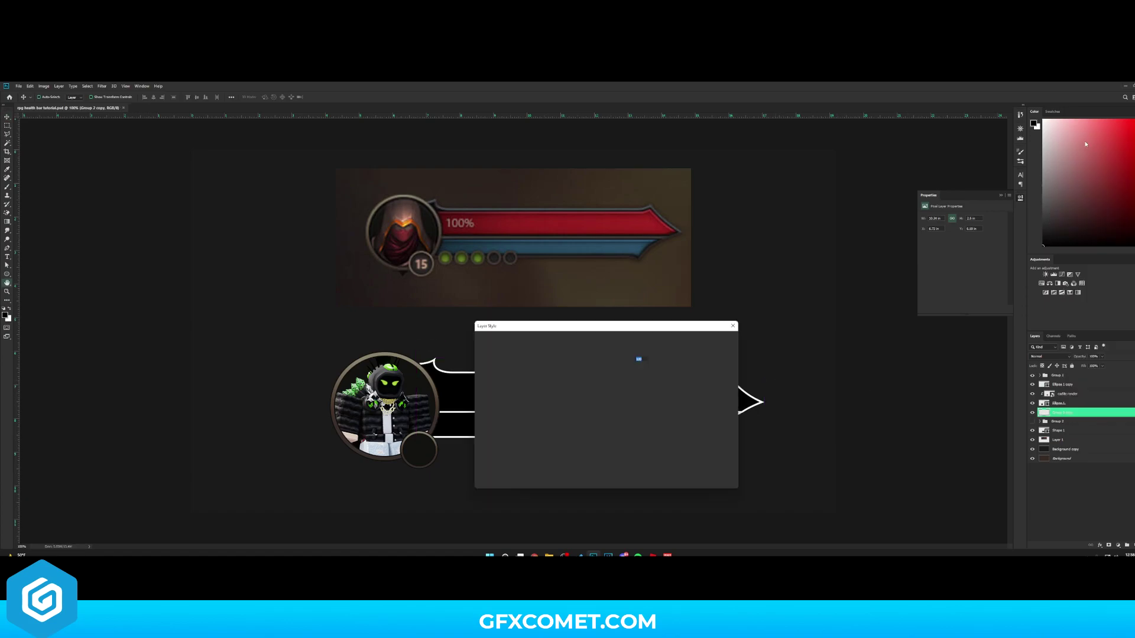
{"action": "left_click_drag", "start_coordinate": [607, 327], "coordinate": [907, 297]}
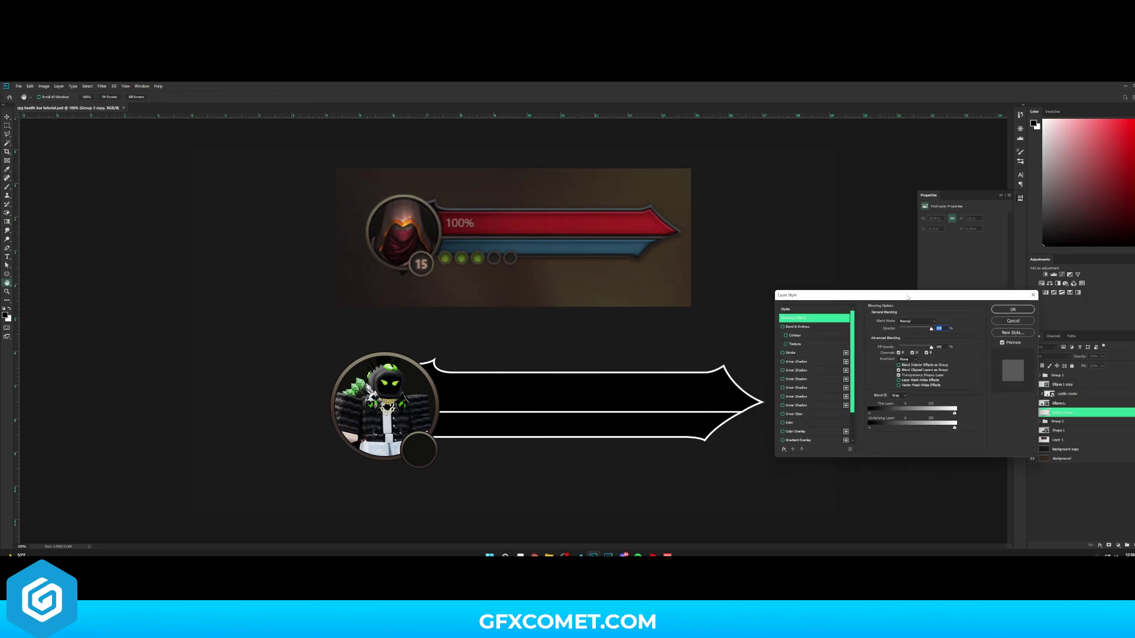
{"action": "scroll", "coordinate": [813, 415], "scroll_direction": "down", "scroll_amount": 2}
{"action": "left_click", "coordinate": [805, 405]}
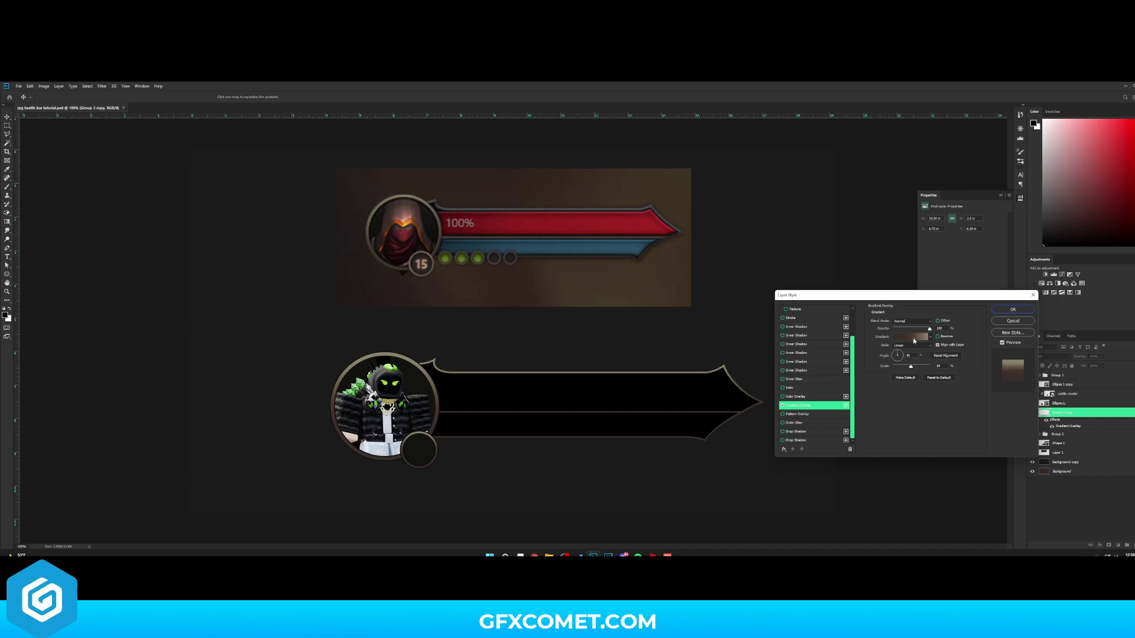
- Recolour the overlay gradient's three stops with dark frame tones sampled from the edges of the reference bars
{"action": "left_click", "coordinate": [907, 343]}
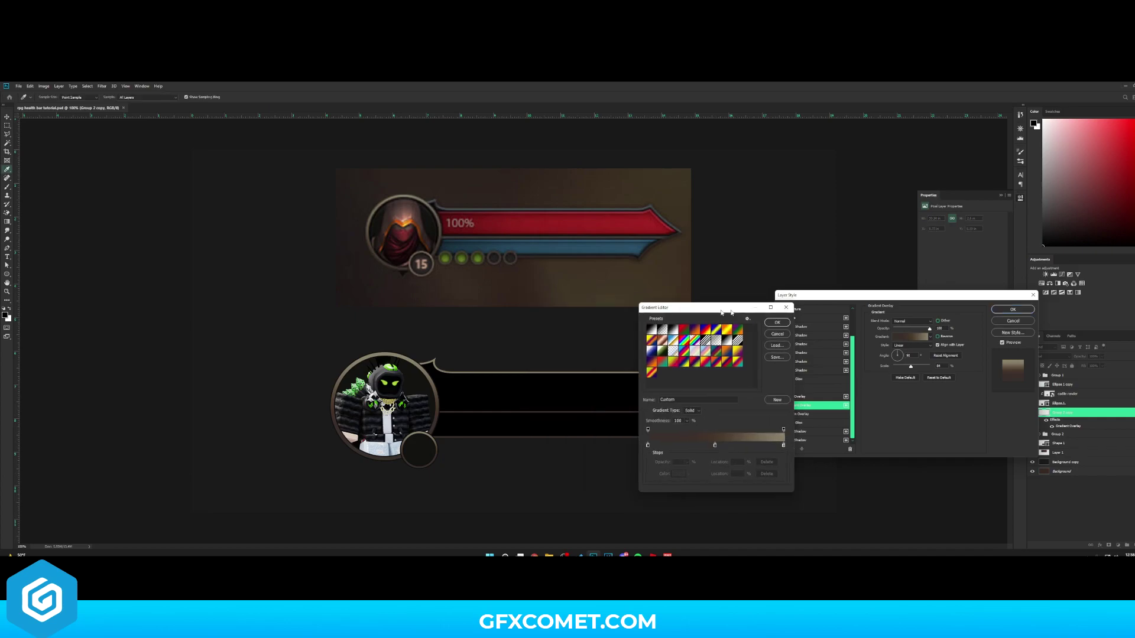
{"action": "double_click", "coordinate": [801, 443]}
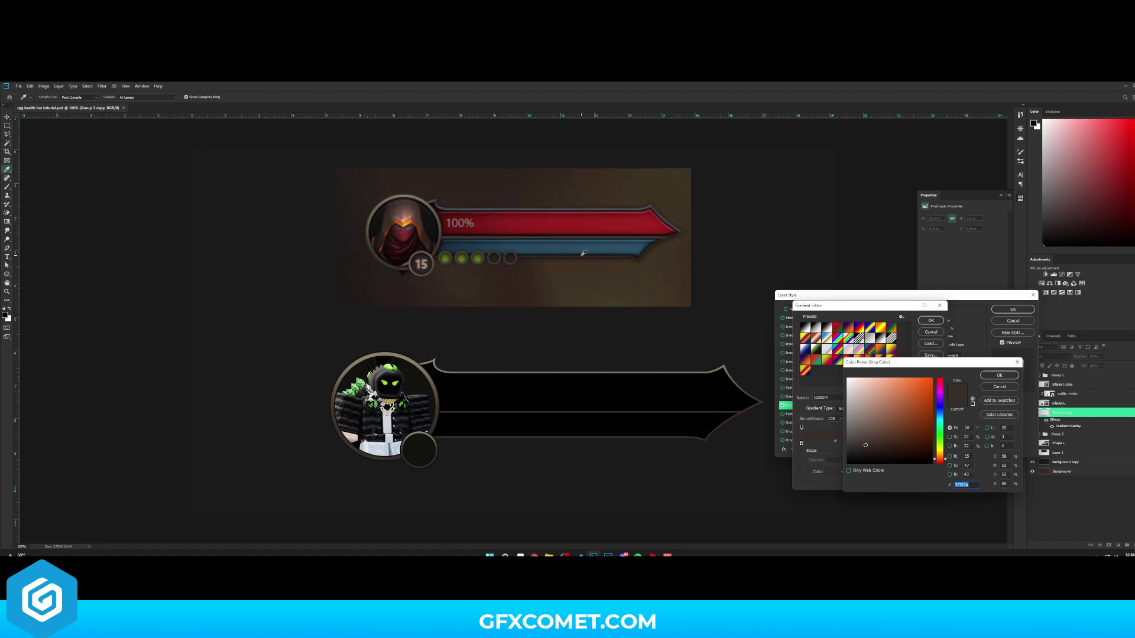
{"action": "left_click", "coordinate": [583, 254]}
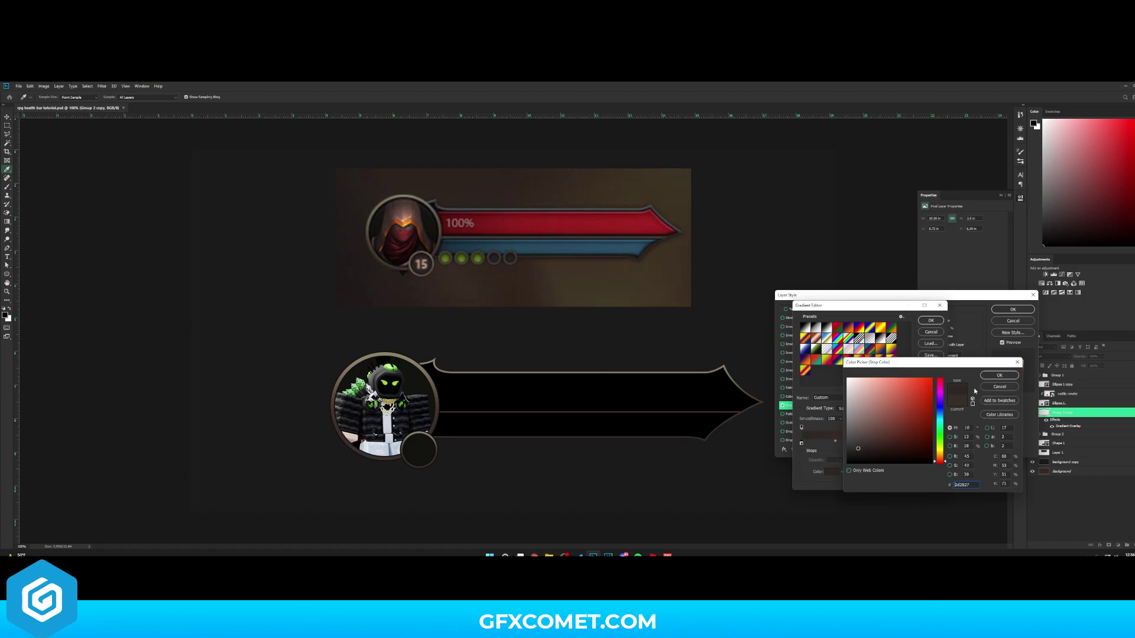
{"action": "left_click", "coordinate": [999, 376]}
{"action": "double_click", "coordinate": [868, 444]}
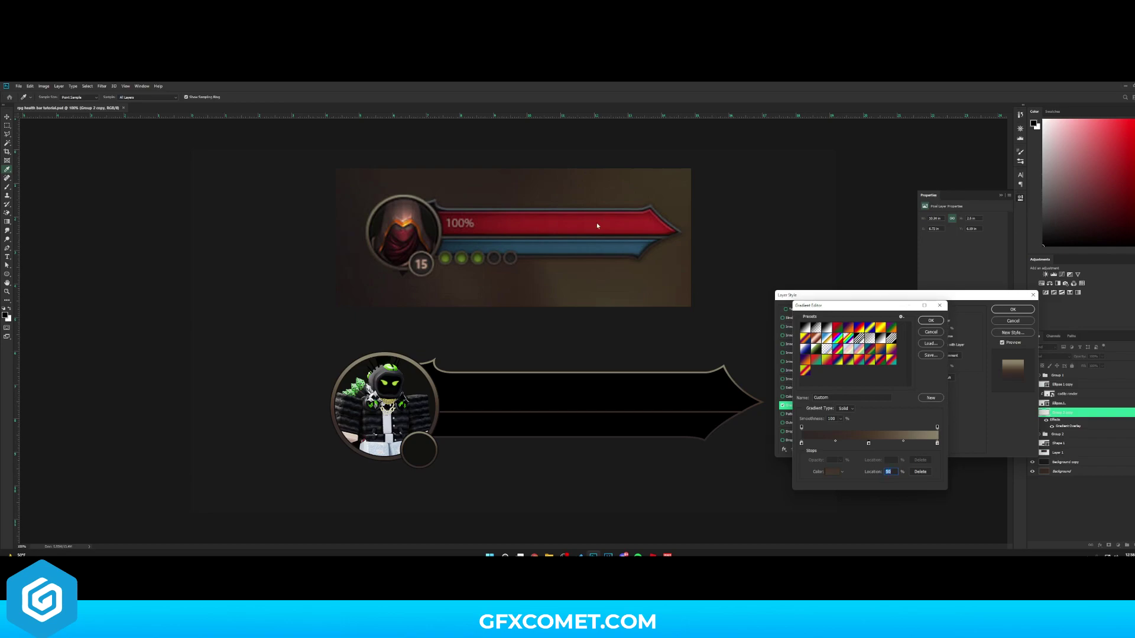
{"action": "left_click", "coordinate": [589, 235]}
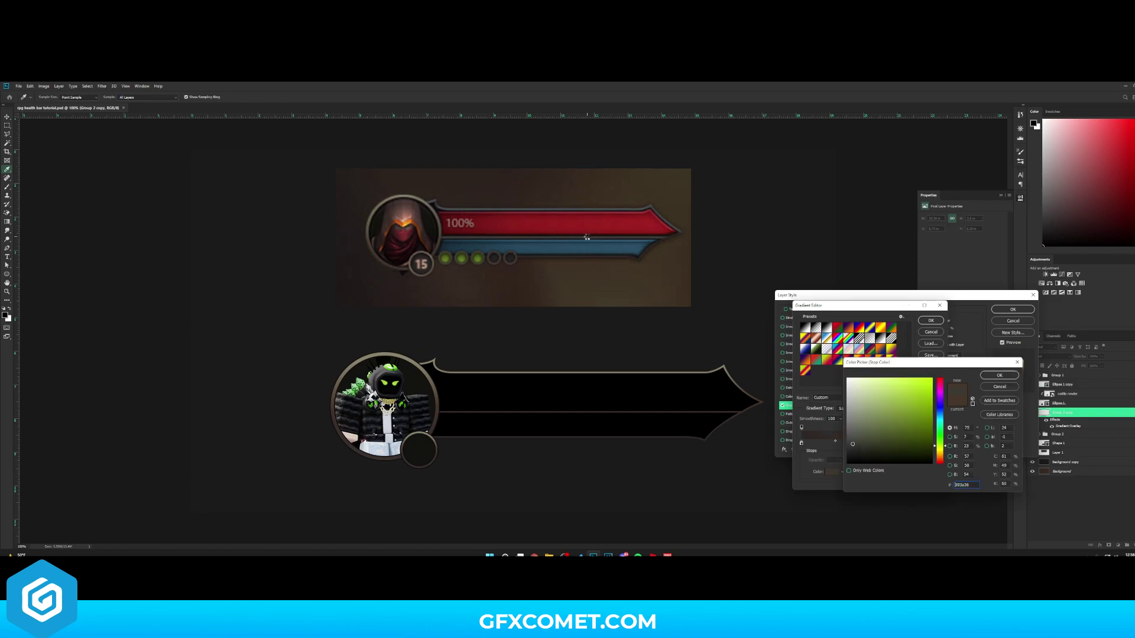
{"action": "left_click", "coordinate": [1012, 374]}
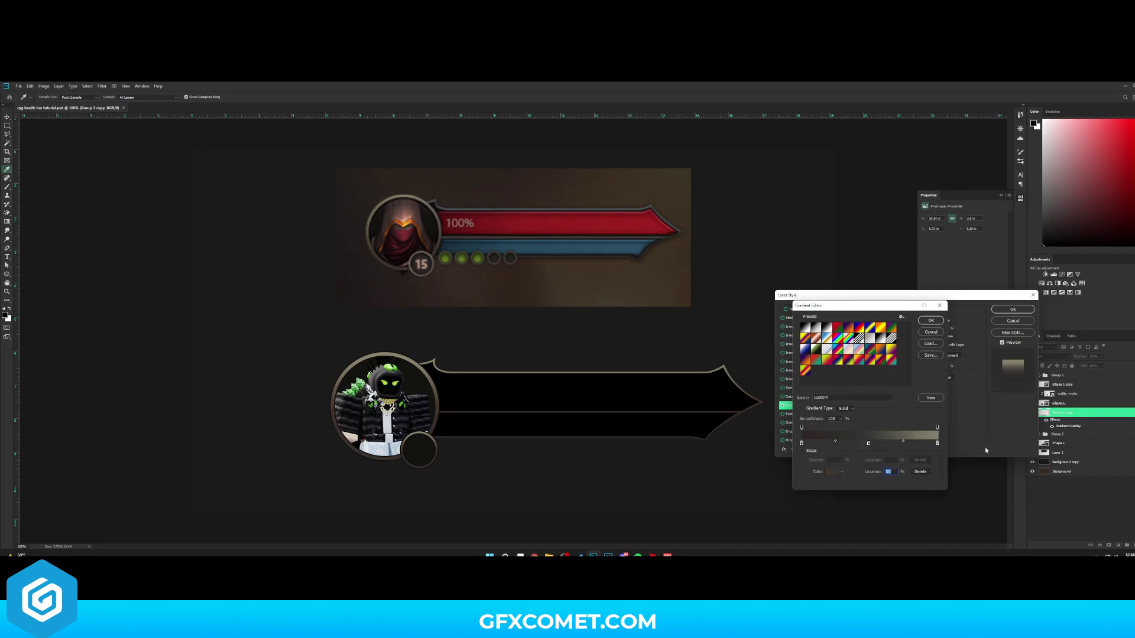
{"action": "double_click", "coordinate": [937, 444]}
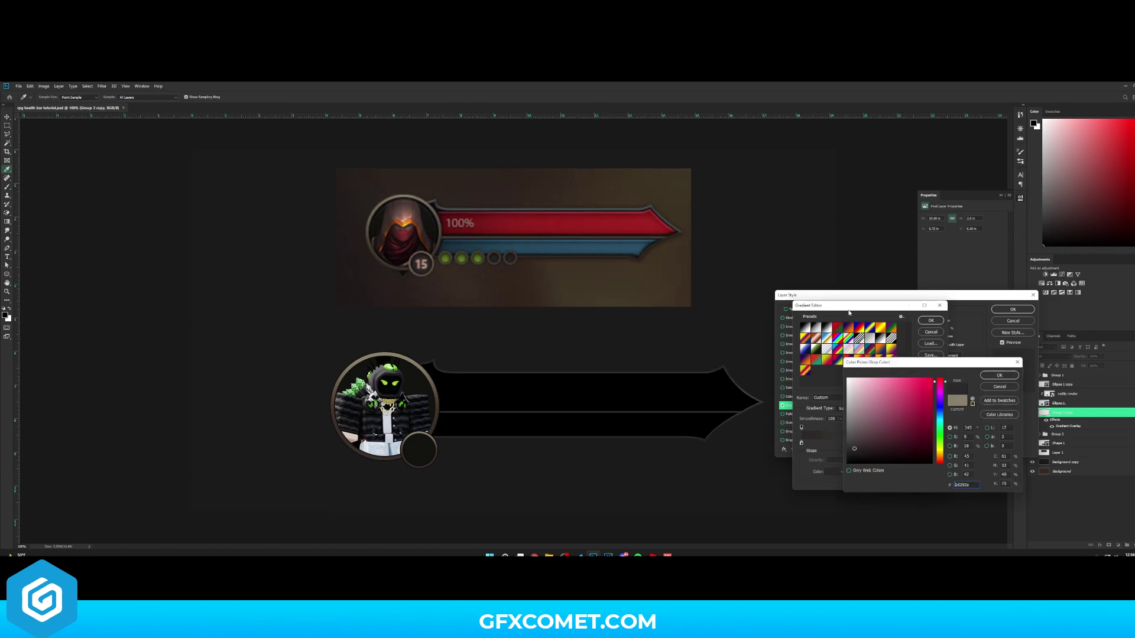
{"action": "left_click", "coordinate": [999, 374]}
{"action": "left_click", "coordinate": [930, 321]}
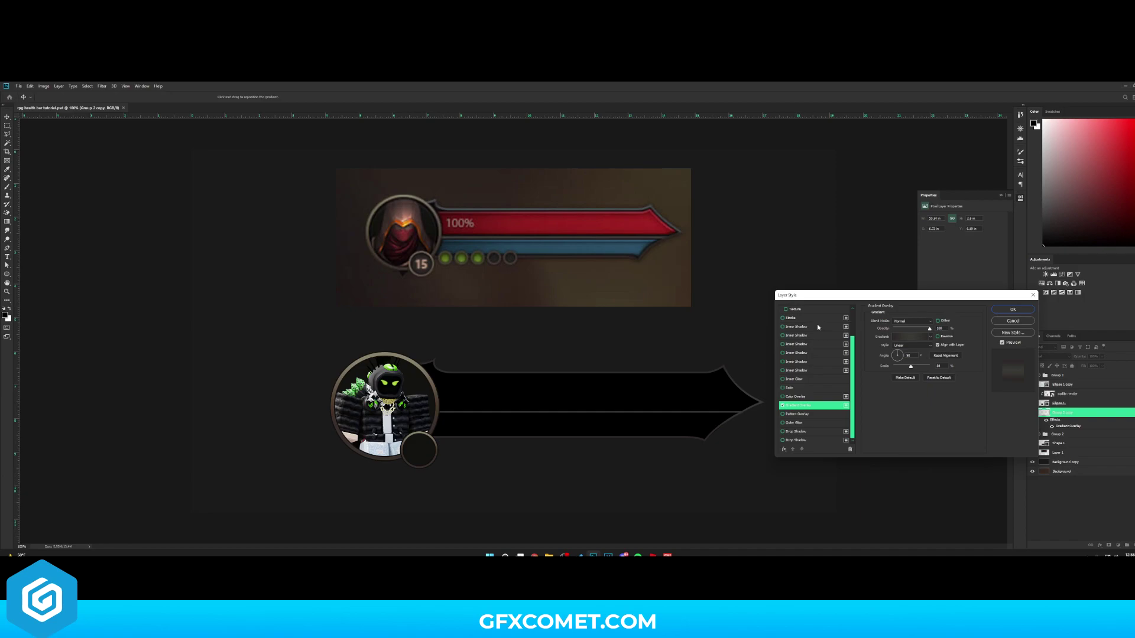
- Add Bevel & Emboss to the merged outline with a minimal size and no softening
{"action": "scroll", "coordinate": [813, 321], "scroll_direction": "up", "scroll_amount": 2}
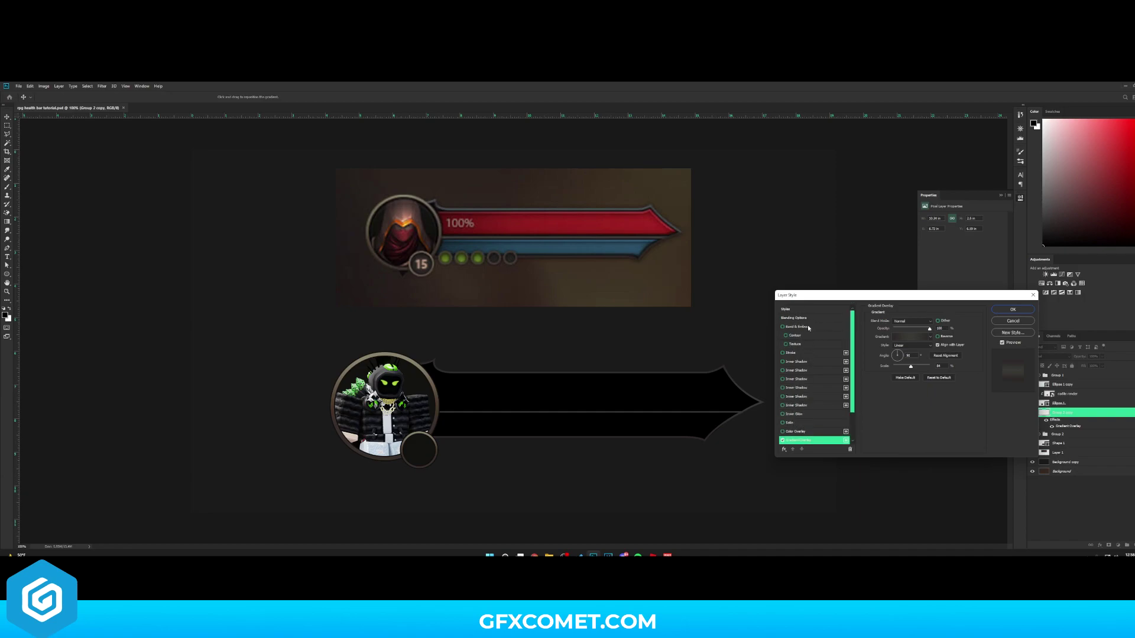
{"action": "left_click", "coordinate": [807, 328]}
{"action": "key", "text": "ctrl+plus"}
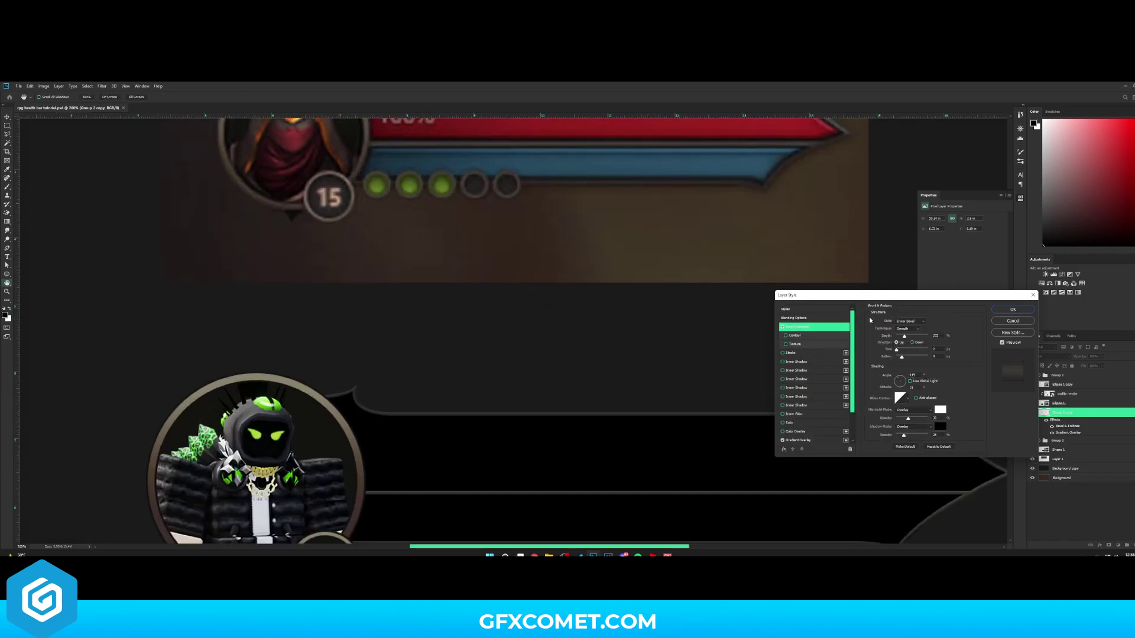
{"action": "left_click_drag", "start_coordinate": [686, 405], "coordinate": [669, 284]}
{"action": "left_click_drag", "start_coordinate": [902, 357], "coordinate": [896, 350]}
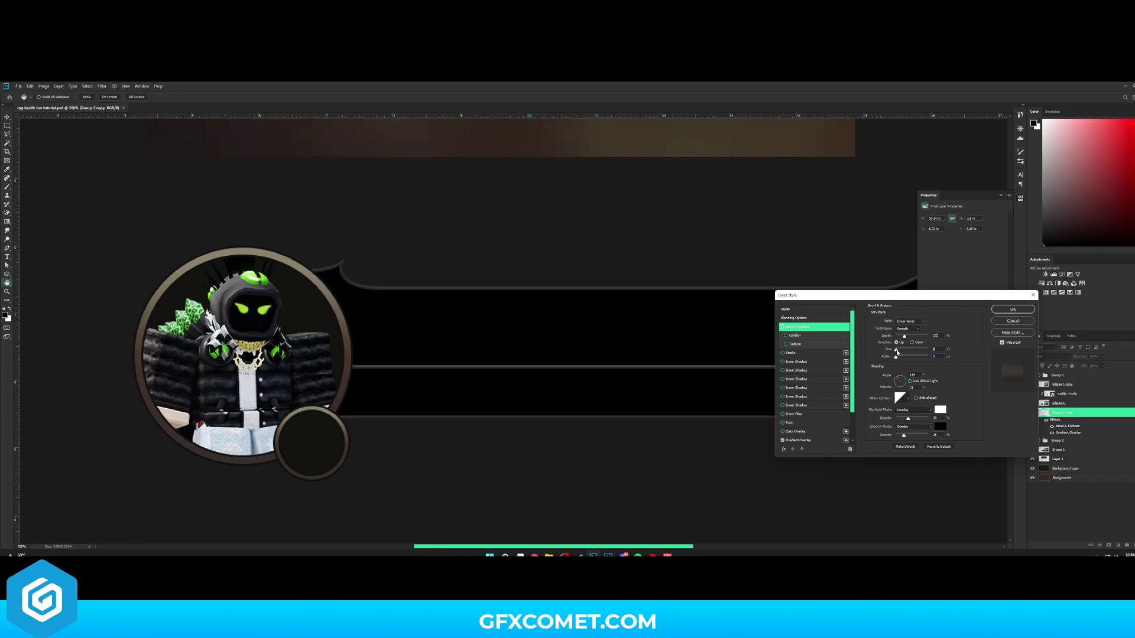
{"action": "left_click", "coordinate": [1023, 312]}
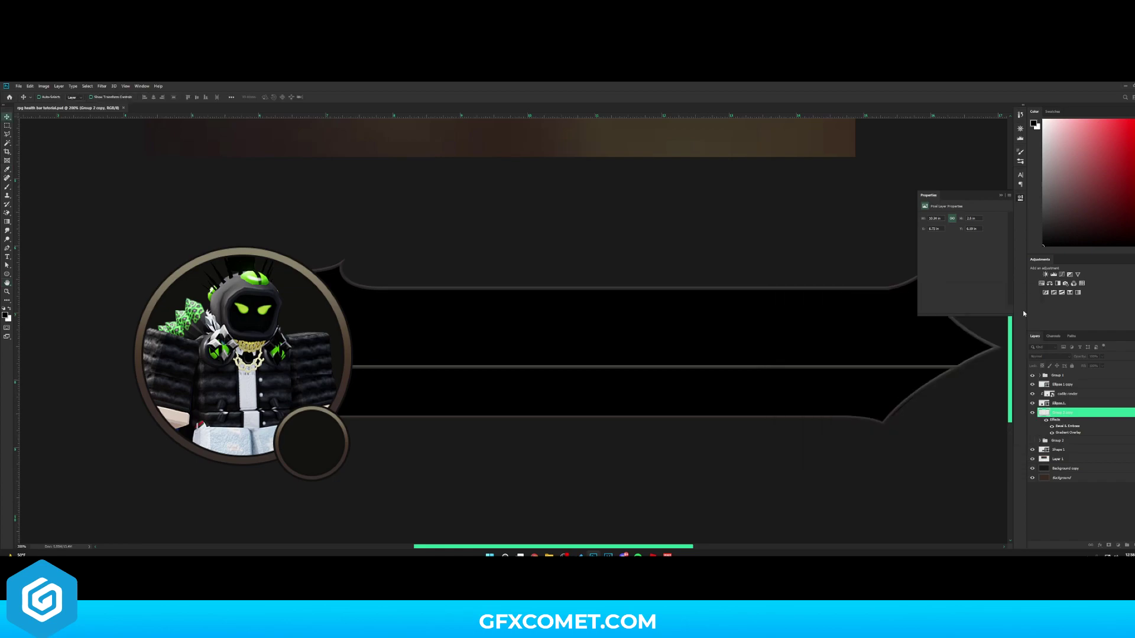
{"action": "key", "text": "ctrl+minus"}
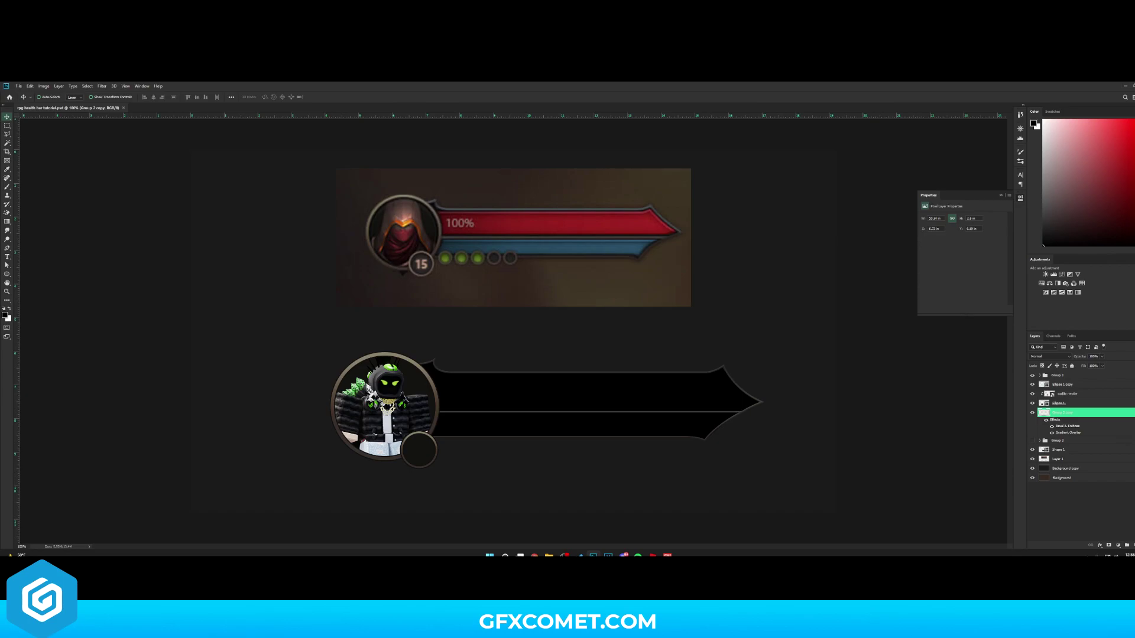
- Create a new layer above the merged outline and set the Pen tool to a black fill with no stroke
{"action": "left_click", "coordinate": [1131, 412]}
{"action": "key", "text": "ctrl+shift+alt+n"}
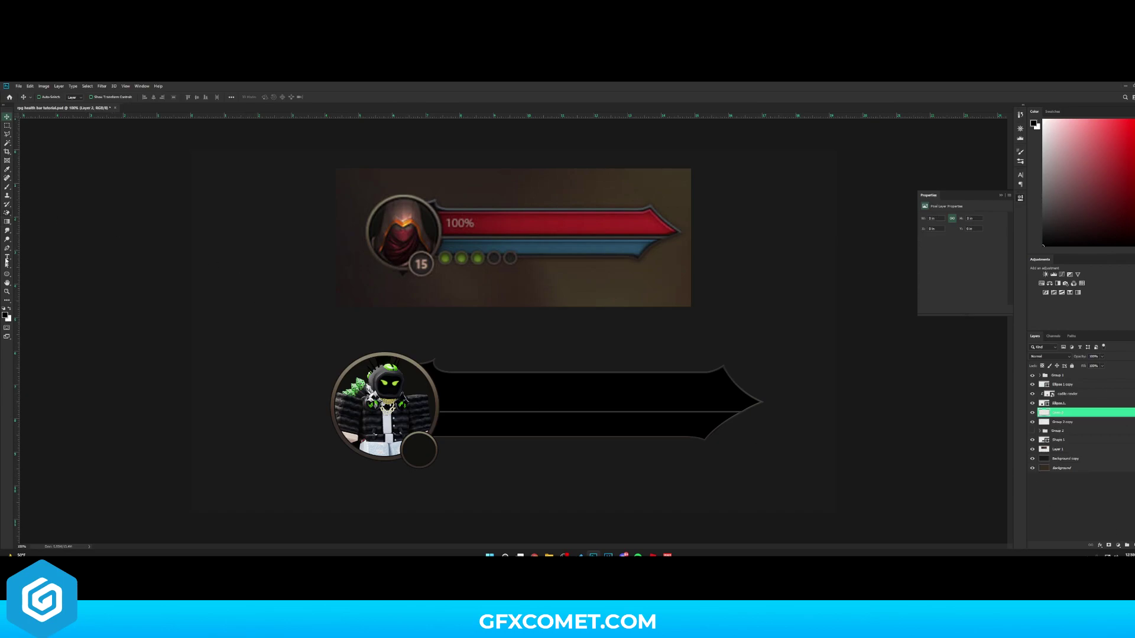
{"action": "left_click", "coordinate": [8, 250]}
{"action": "left_click", "coordinate": [76, 97]}
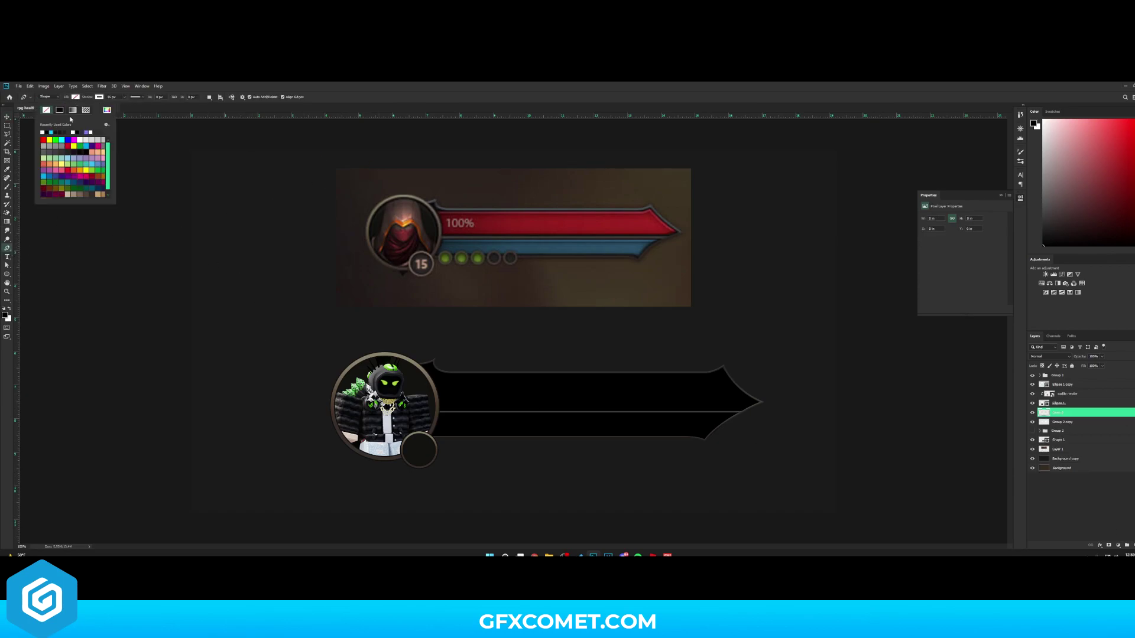
{"action": "left_click", "coordinate": [98, 97]}
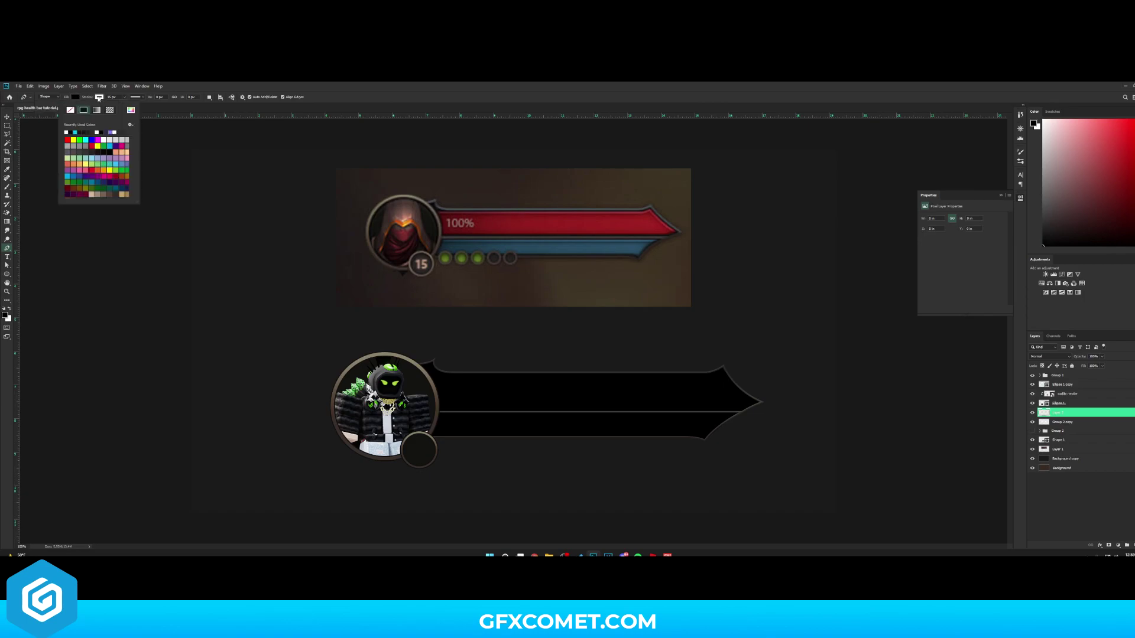
{"action": "left_click", "coordinate": [73, 111]}
{"action": "left_click", "coordinate": [352, 83]}
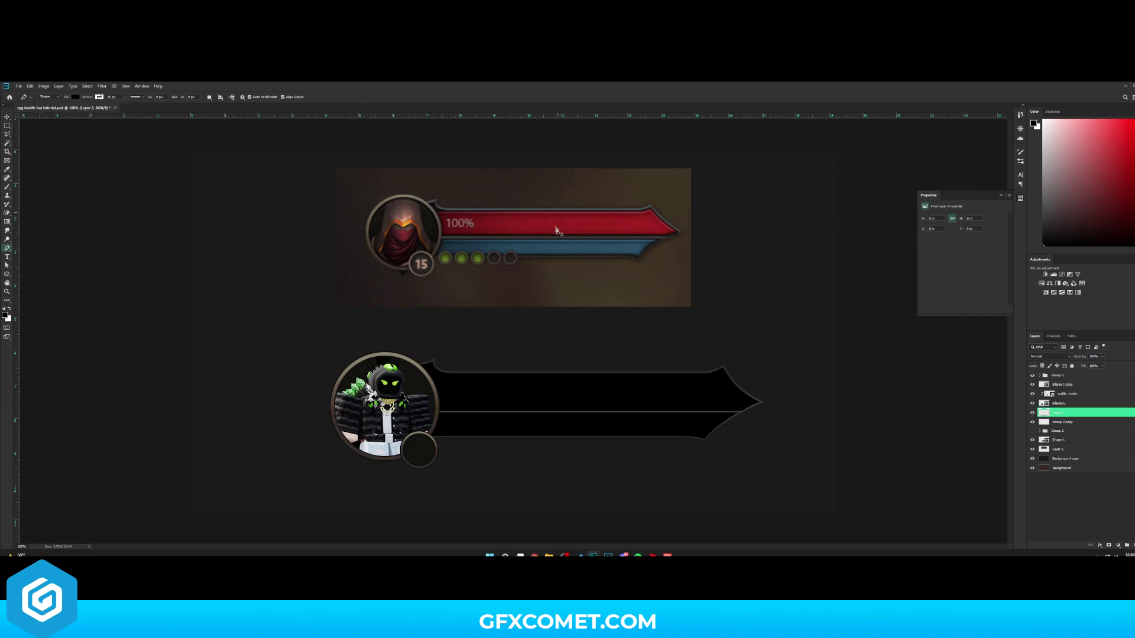
- Trace the health fill's straight upper edge just inside the frame along a horizontal guide, continuing around the upper corner and pointed right end
{"action": "key", "text": "ctrl+semicolon"}
{"action": "left_click", "coordinate": [435, 377]}
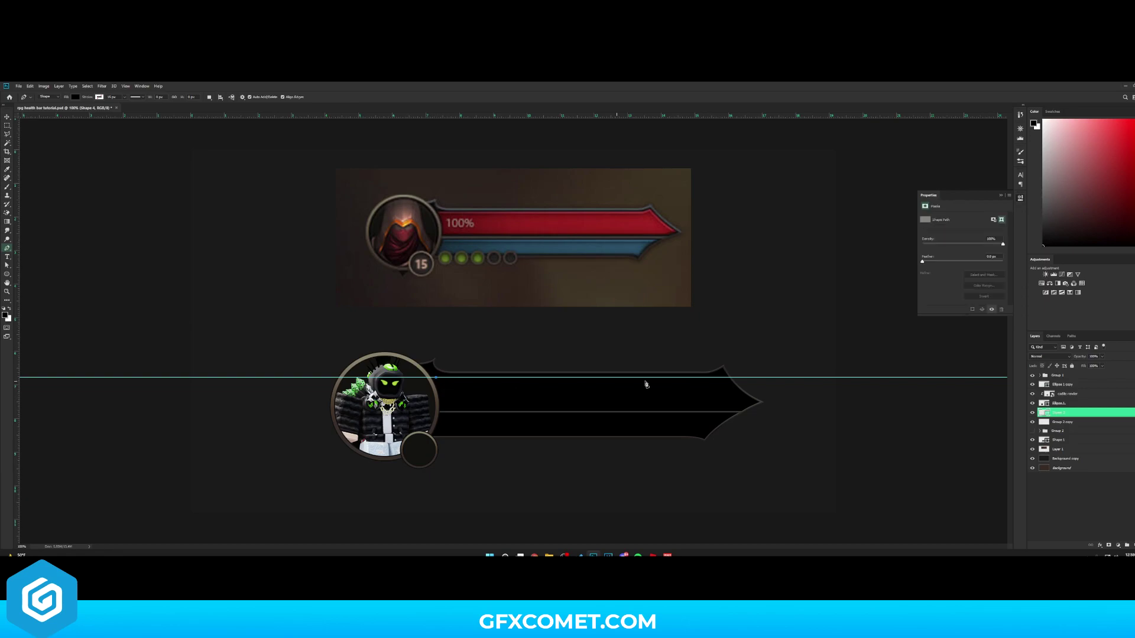
{"action": "left_click", "coordinate": [709, 377]}
{"action": "key", "text": "ctrl+plus"}
{"action": "left_click_drag", "start_coordinate": [816, 382], "coordinate": [484, 411]}
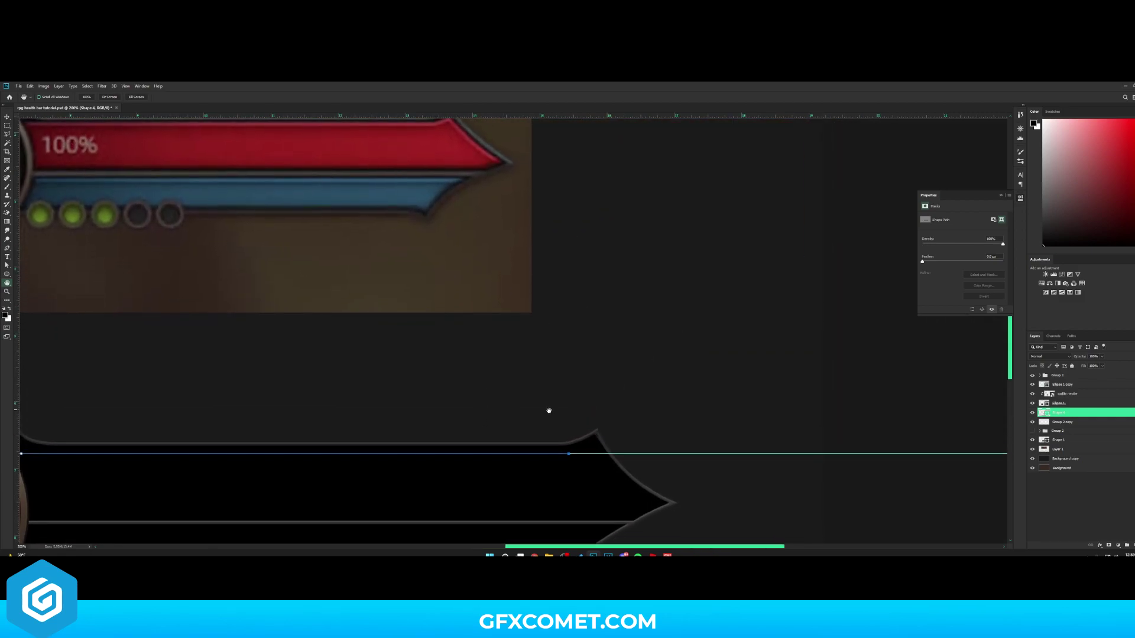
{"action": "left_click_drag", "start_coordinate": [592, 440], "coordinate": [603, 433]}
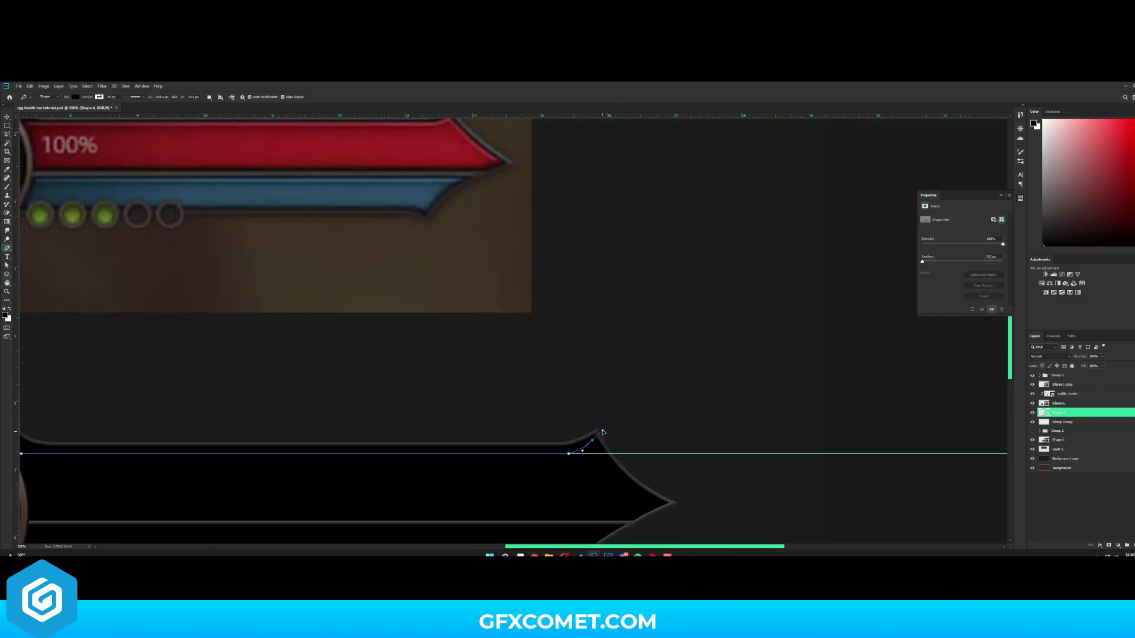
{"action": "left_click_drag", "start_coordinate": [654, 503], "coordinate": [625, 522]}
{"action": "left_click", "coordinate": [655, 503], "text": "alt"}
{"action": "left_click", "coordinate": [631, 516], "text": "alt"}
- Close the health fill shape along the divider to the portrait and back up to its upper edge
{"action": "key", "text": "ctrl+minus"}
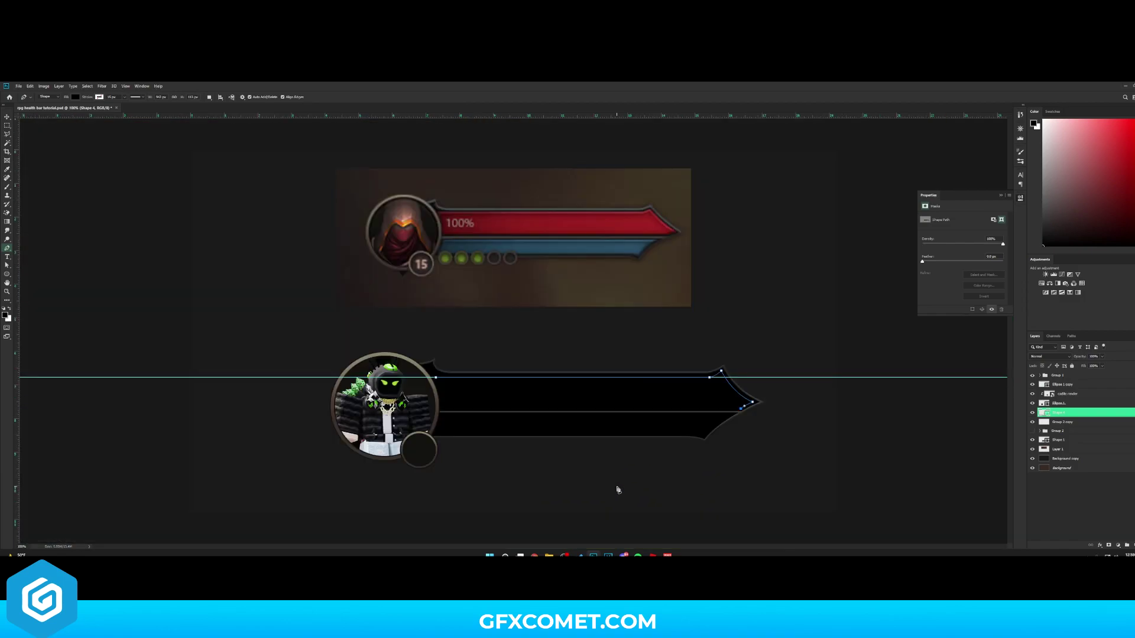
{"action": "left_click", "coordinate": [442, 408]}
{"action": "left_click", "coordinate": [441, 382]}
{"action": "left_click_drag", "start_coordinate": [432, 374], "coordinate": [429, 365]}
{"action": "key", "text": "Return"}
- Recolour the health fill shape with the red sampled from the reference health bar
{"action": "key", "text": "v"}
{"action": "double_click", "coordinate": [1043, 413]}
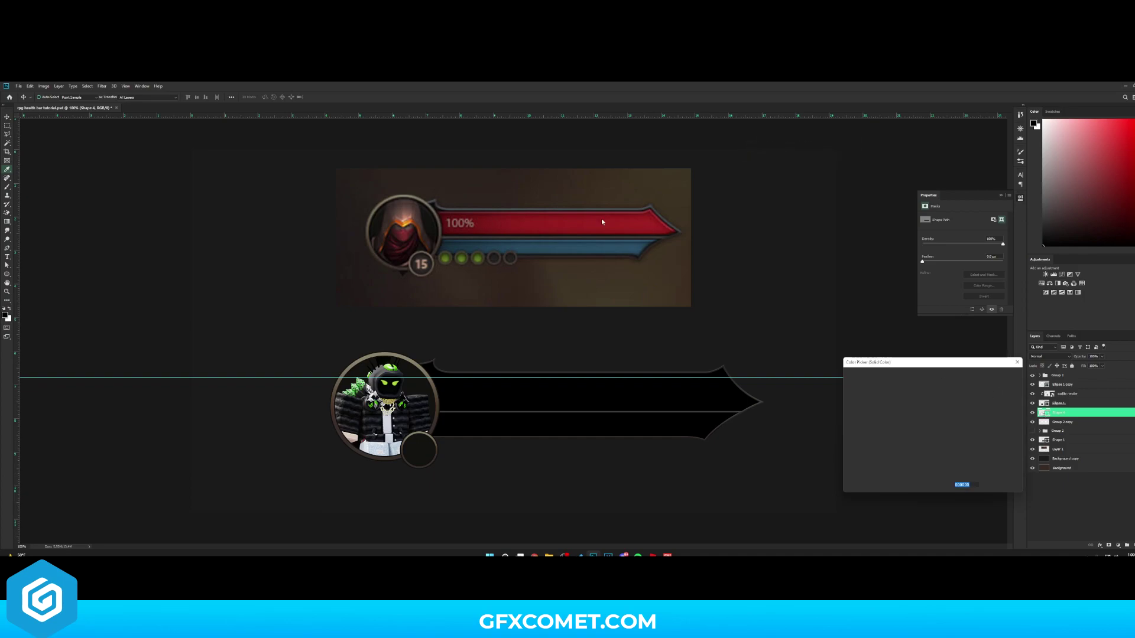
{"action": "left_click", "coordinate": [570, 222]}
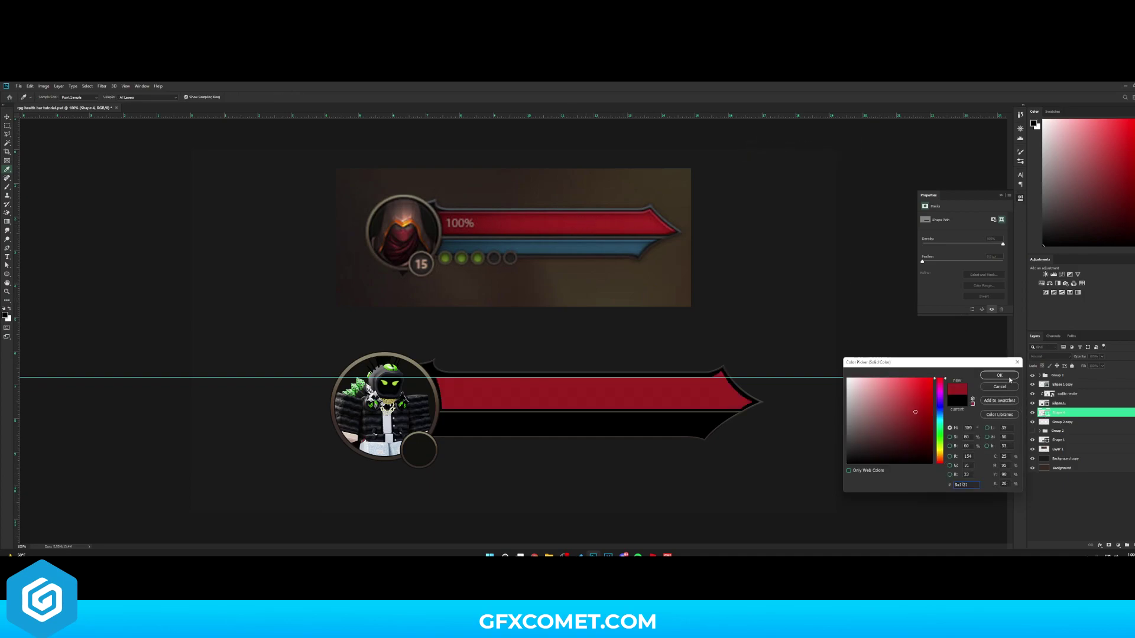
{"action": "left_click", "coordinate": [999, 375]}
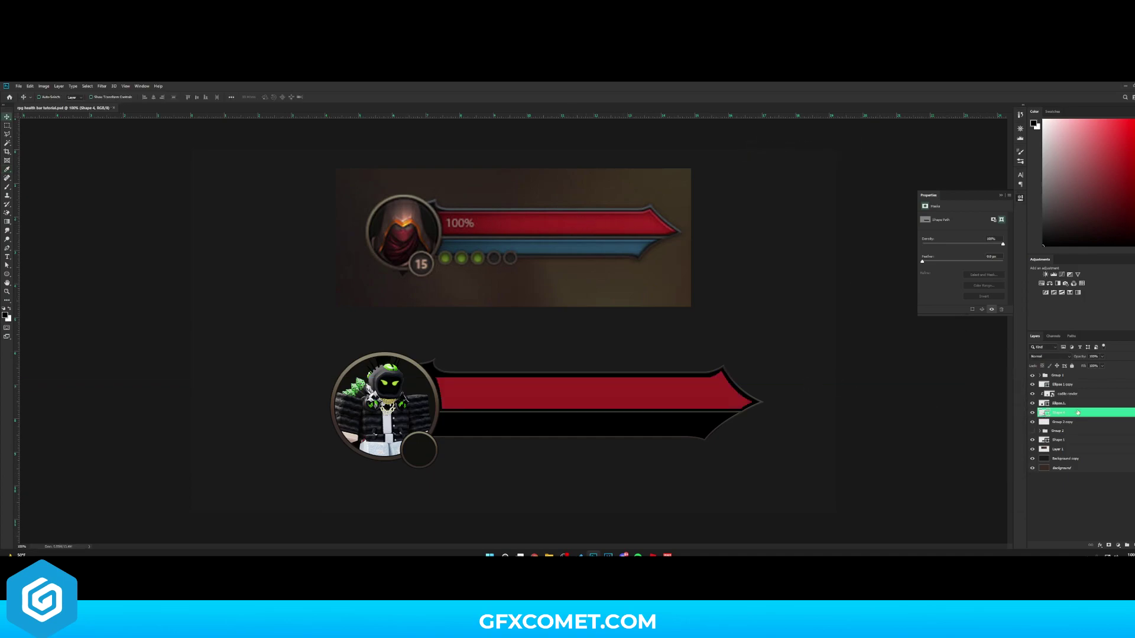
- Add Bevel & Emboss to the red health fill with a slightly larger size and a Normal highlight at 100% opacity
{"action": "double_click", "coordinate": [1101, 410]}
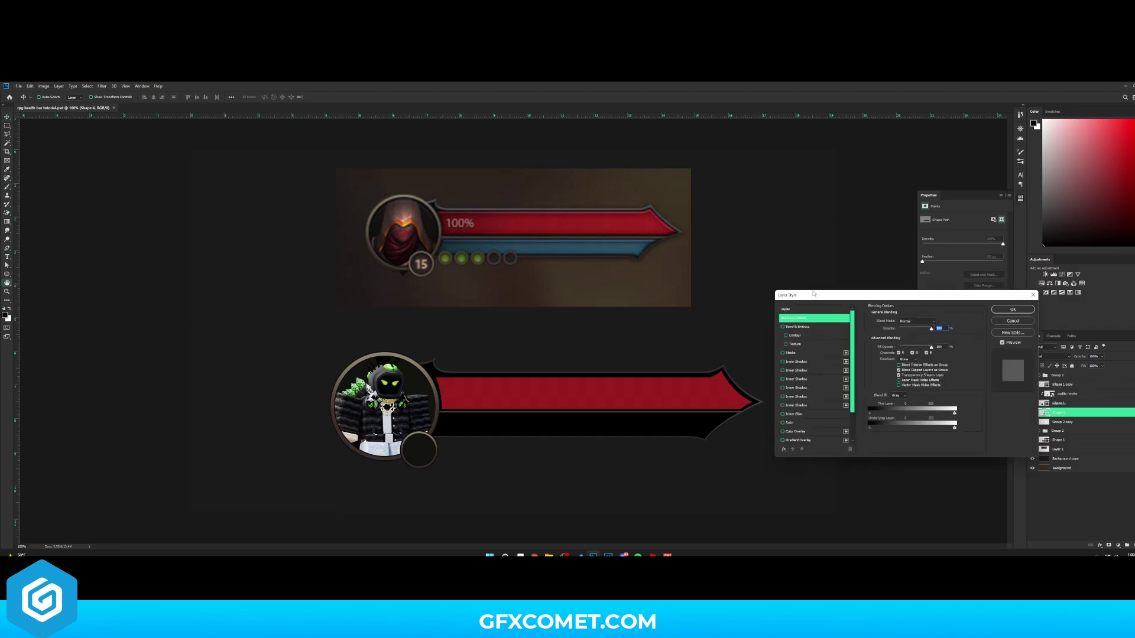
{"action": "left_click", "coordinate": [798, 329]}
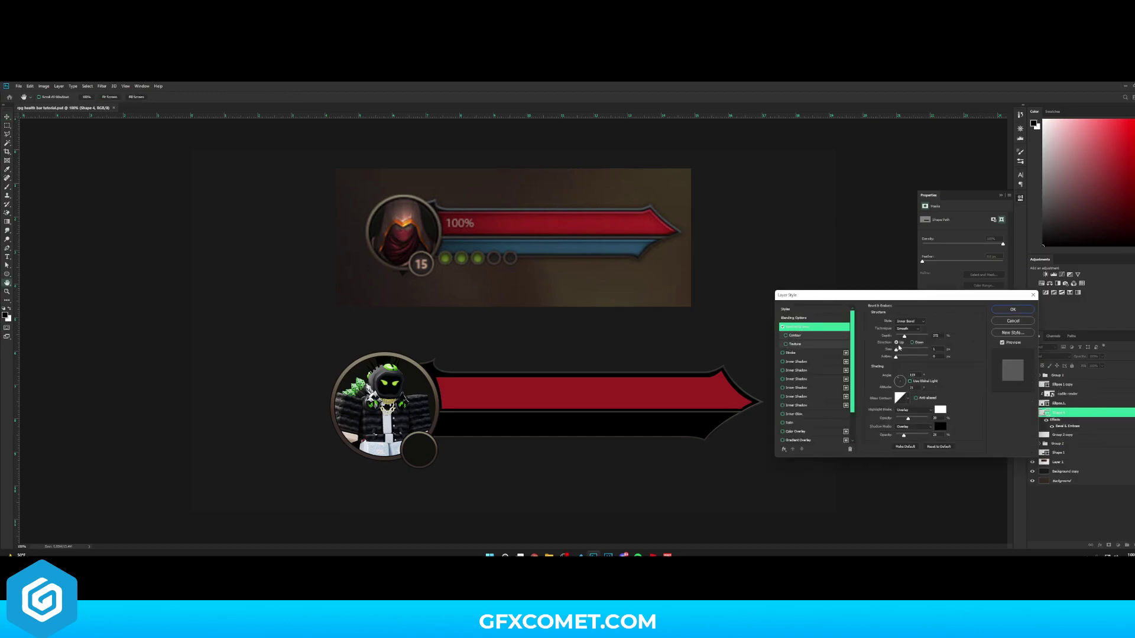
{"action": "left_click_drag", "start_coordinate": [898, 351], "coordinate": [898, 351]}
{"action": "left_click_drag", "start_coordinate": [908, 418], "coordinate": [925, 419]}
{"action": "left_click", "coordinate": [913, 410]}
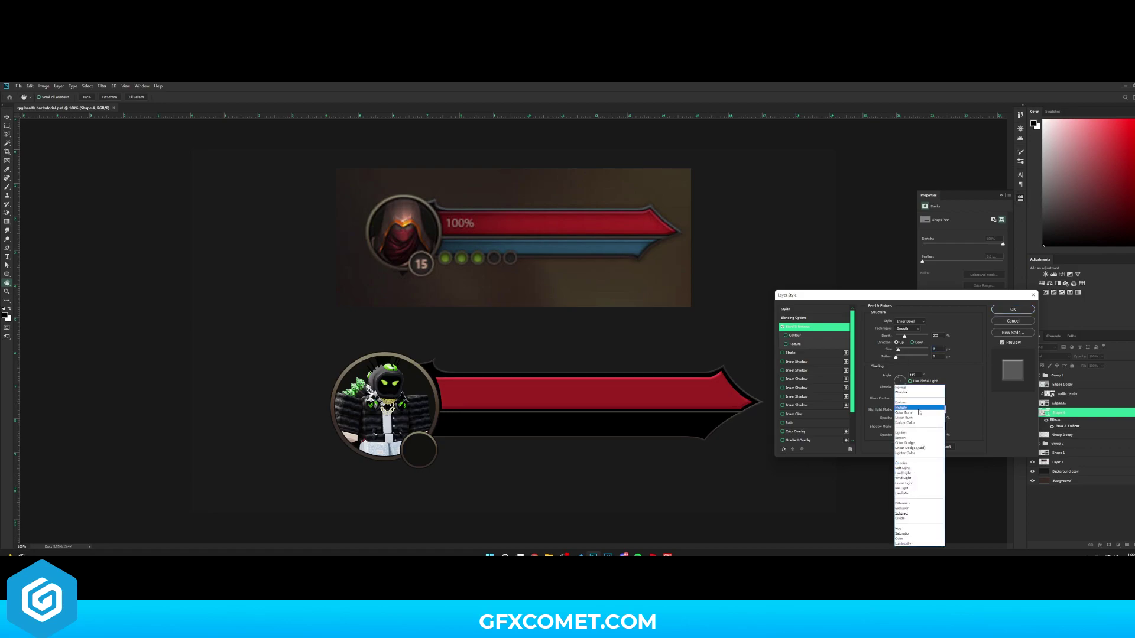
{"action": "left_click", "coordinate": [910, 389]}
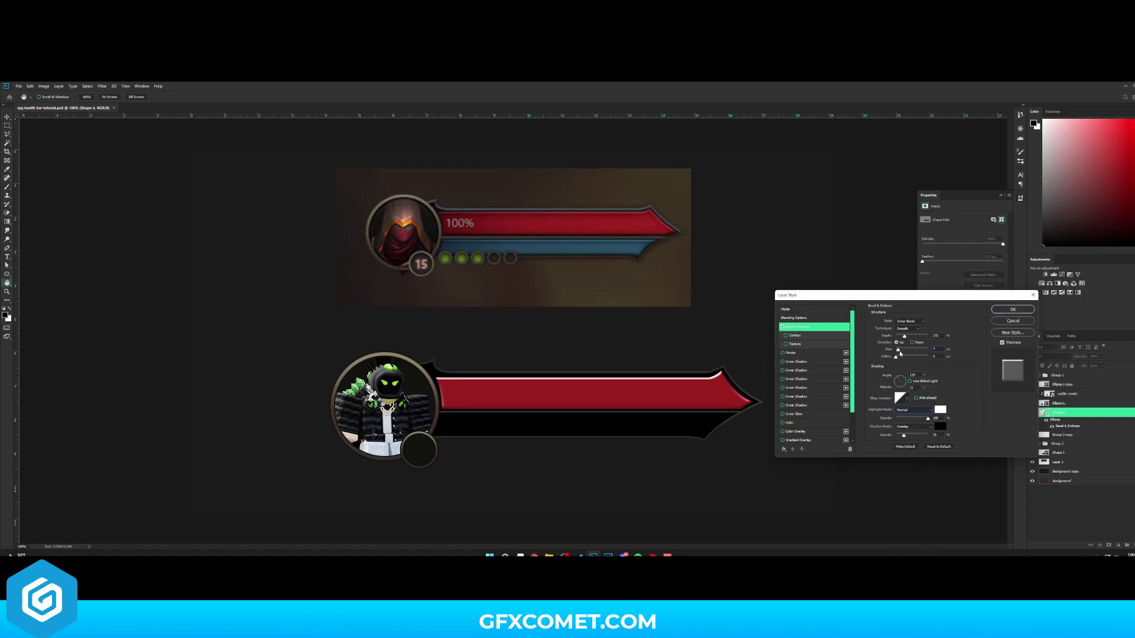
- Switch the red fill's bevel technique to Chisel Hard, reduce its size, and adjust the shadow opacity and lower the highlight opacity
{"action": "left_click", "coordinate": [907, 329]}
{"action": "left_click", "coordinate": [908, 338]}
{"action": "left_click_drag", "start_coordinate": [898, 350], "coordinate": [897, 352]}
{"action": "left_click_drag", "start_coordinate": [903, 435], "coordinate": [916, 435]}
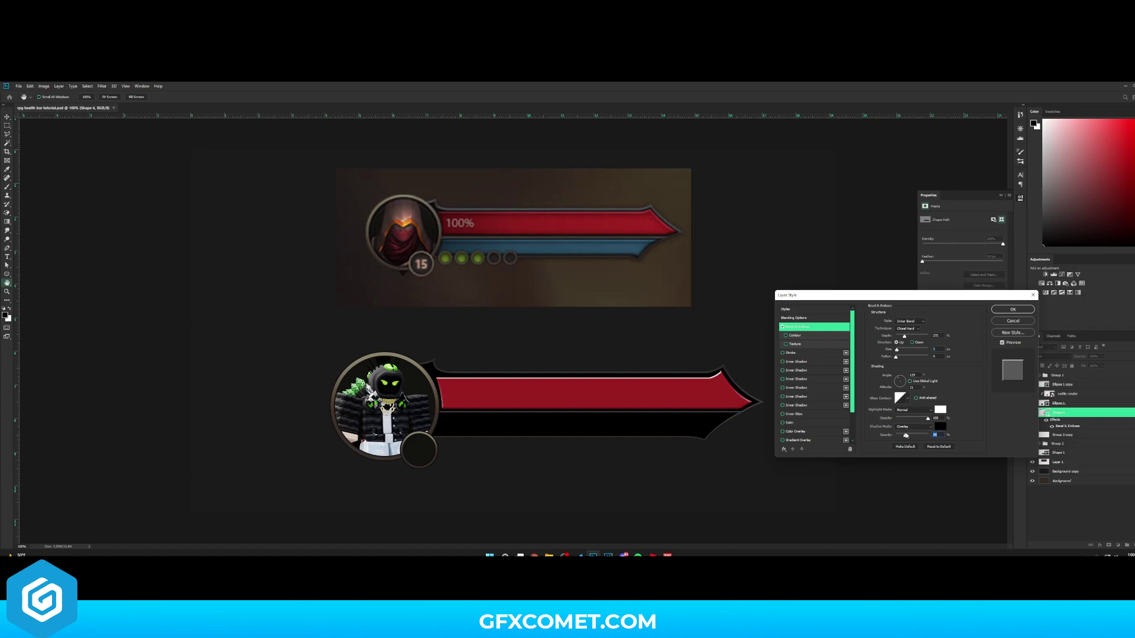
{"action": "left_click_drag", "start_coordinate": [927, 418], "coordinate": [911, 419]}
{"action": "left_click", "coordinate": [789, 423]}
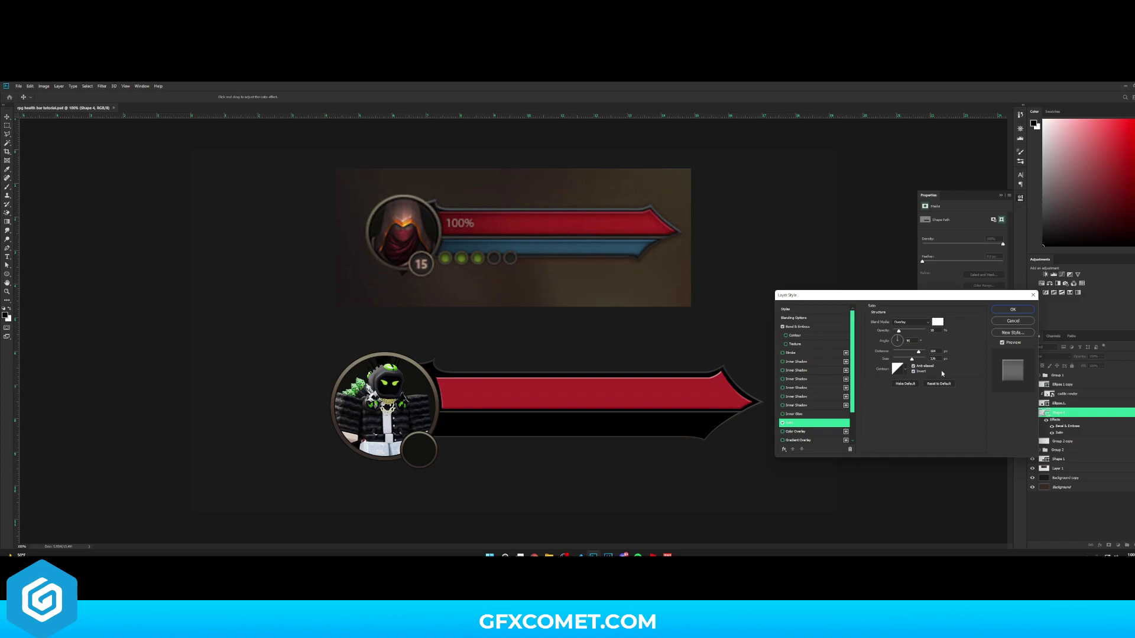
{"action": "mouse_move", "coordinate": [911, 330]}
{"action": "left_mouse_down"}
{"action": "mouse_move", "coordinate": [931, 333]}
{"action": "mouse_move", "coordinate": [897, 359]}
{"action": "mouse_move", "coordinate": [892, 331]}
{"action": "mouse_move", "coordinate": [950, 330]}
{"action": "left_mouse_up"}
{"action": "left_click", "coordinate": [899, 322]}
{"action": "left_click", "coordinate": [900, 324]}
{"action": "left_click", "coordinate": [907, 322]}
{"action": "left_click", "coordinate": [907, 400]}
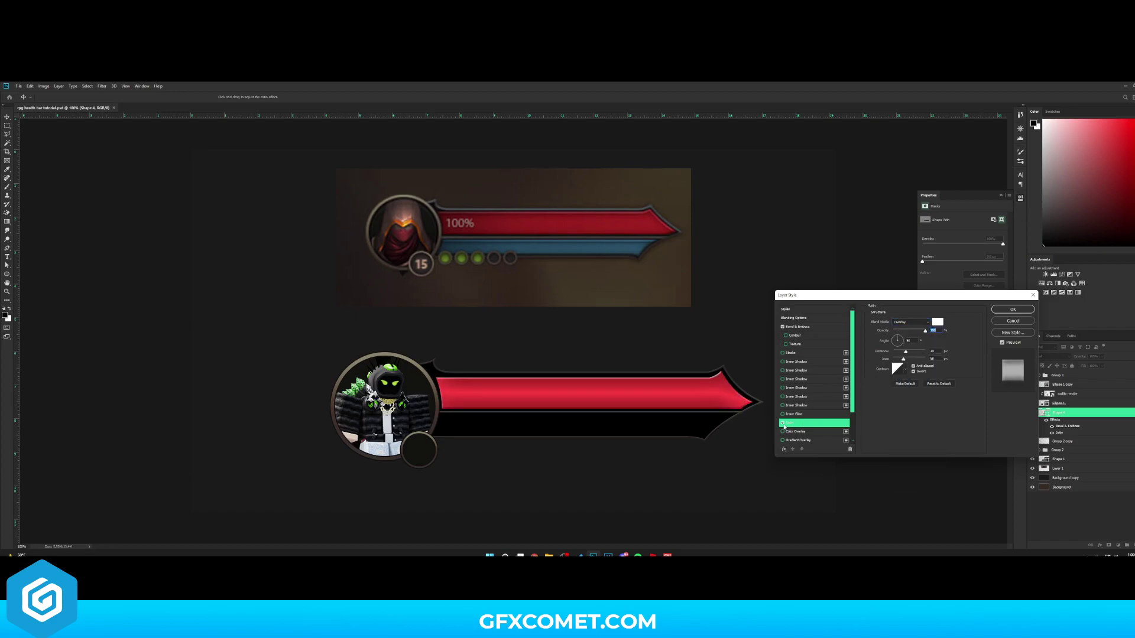
{"action": "left_click", "coordinate": [782, 423]}
- Add a black Inner Shadow to the red health fill at 100% opacity, increasing its distance and size and angling it sideways
{"action": "left_click", "coordinate": [783, 362]}
{"action": "left_click", "coordinate": [828, 362]}
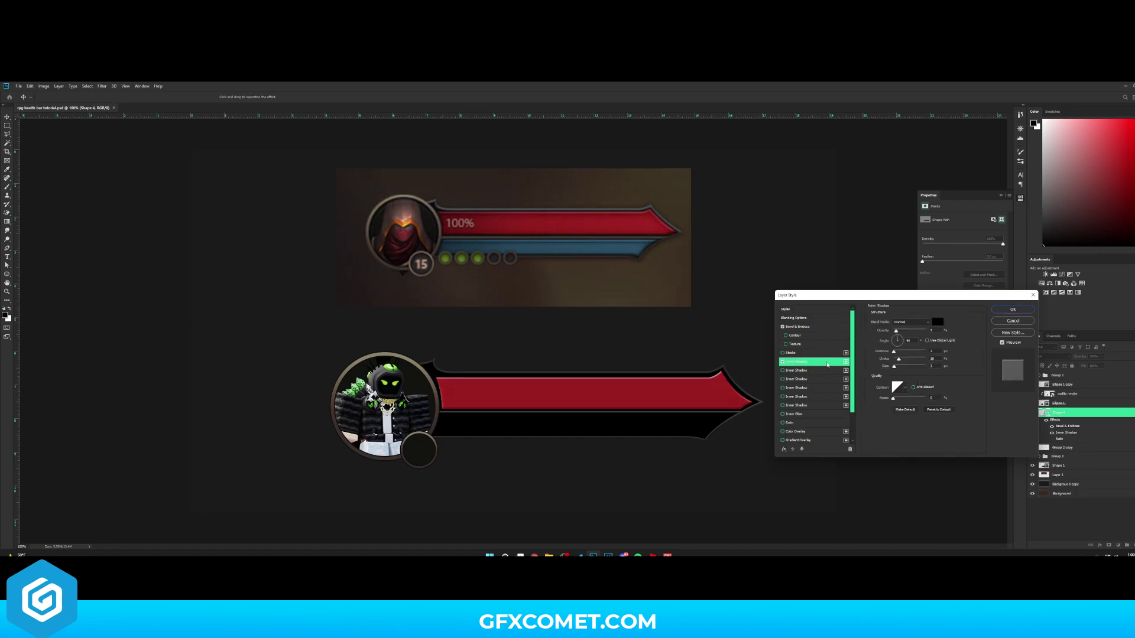
{"action": "mouse_move", "coordinate": [896, 330]}
{"action": "left_mouse_down"}
{"action": "mouse_move", "coordinate": [940, 330]}
{"action": "mouse_move", "coordinate": [889, 349]}
{"action": "mouse_move", "coordinate": [902, 356]}
{"action": "mouse_move", "coordinate": [892, 359]}
{"action": "left_mouse_up"}
{"action": "left_click", "coordinate": [894, 346]}
{"action": "left_click_drag", "start_coordinate": [893, 366], "coordinate": [899, 366]}
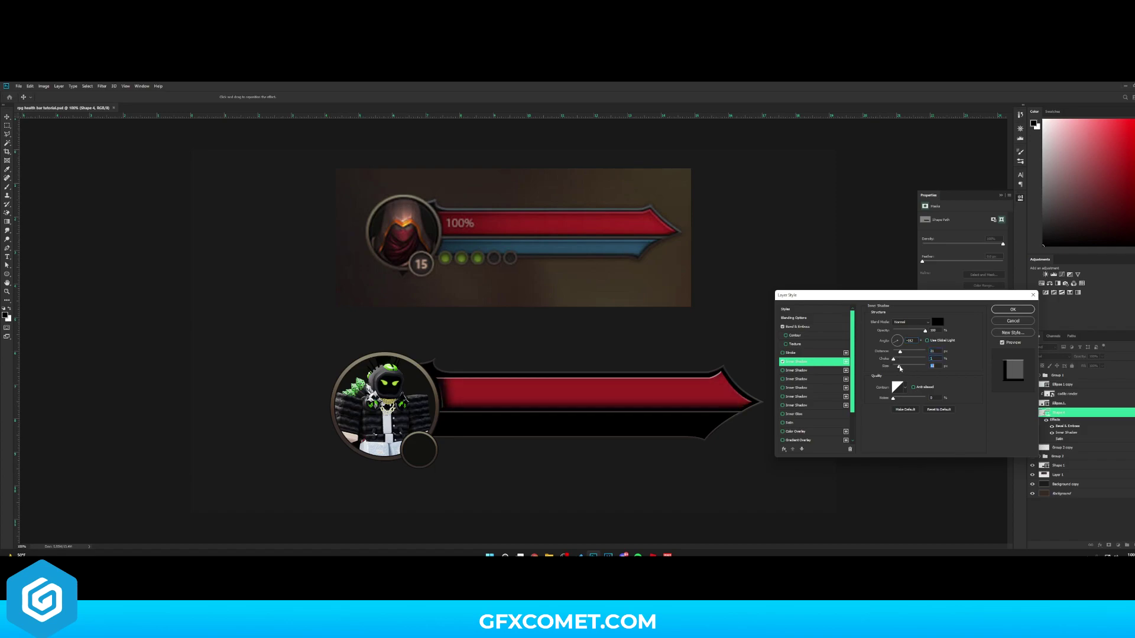
{"action": "left_click", "coordinate": [894, 342]}
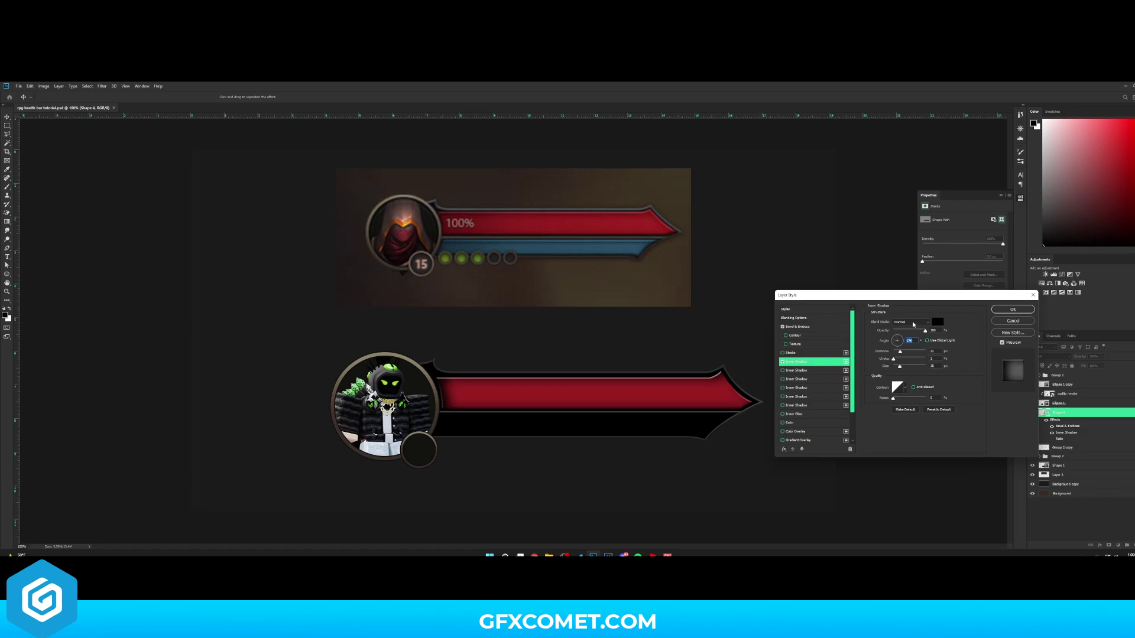
- Switch the red fill's inner shadow to Overlay, increase its size, lower its opacity, and apply the layer style
{"action": "left_click", "coordinate": [913, 322]}
{"action": "left_click", "coordinate": [903, 397]}
{"action": "left_click_drag", "start_coordinate": [900, 365], "coordinate": [911, 333]}
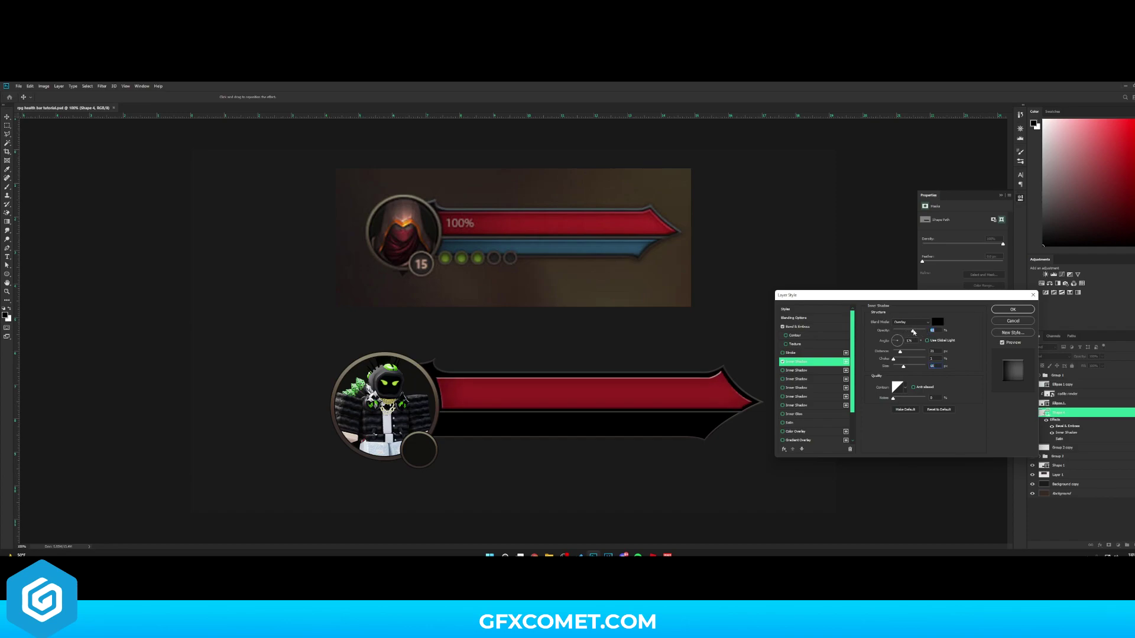
{"action": "left_click", "coordinate": [1009, 310]}
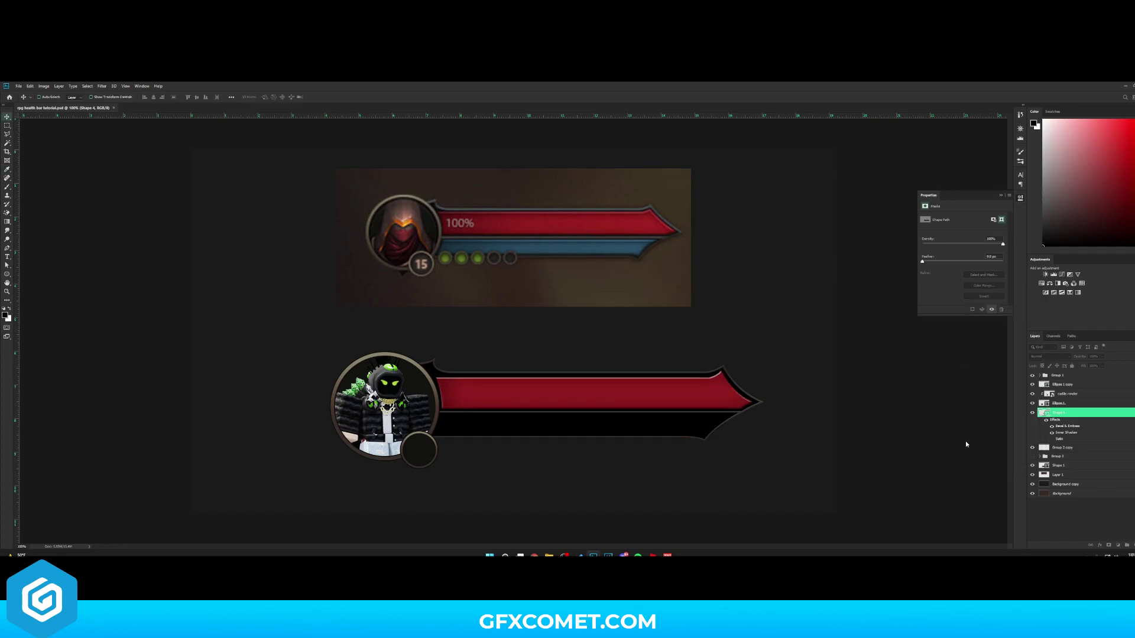
- Create a new layer above the red fill, with guides beside the portrait and along the fill's upper edge
{"action": "key", "text": "ctrl+shift+alt+n"}
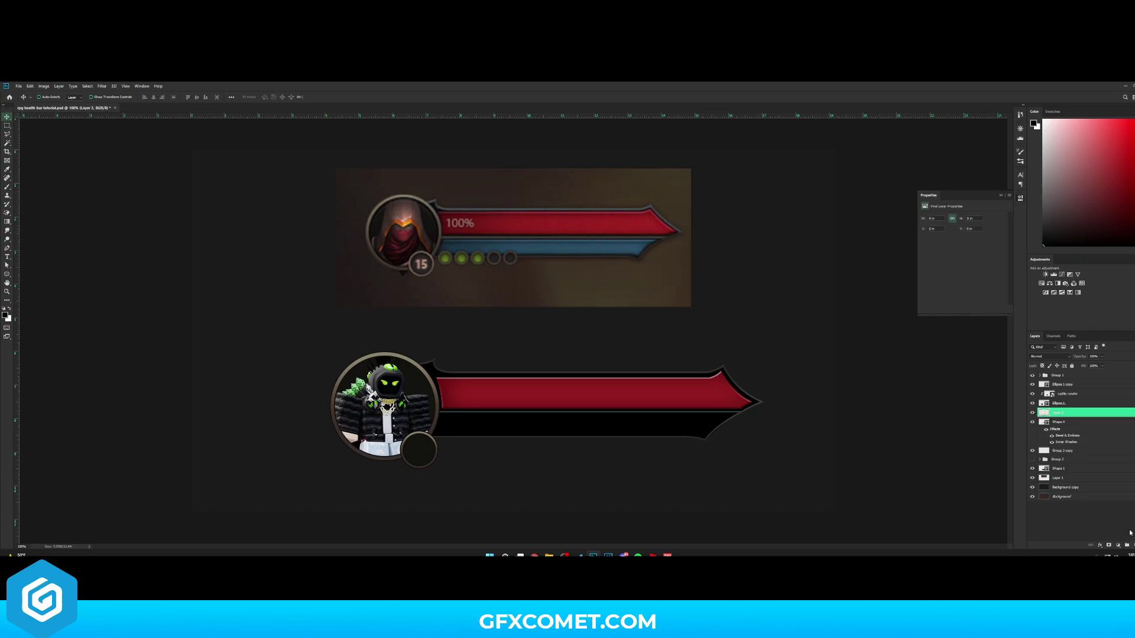
{"action": "key", "text": "h"}
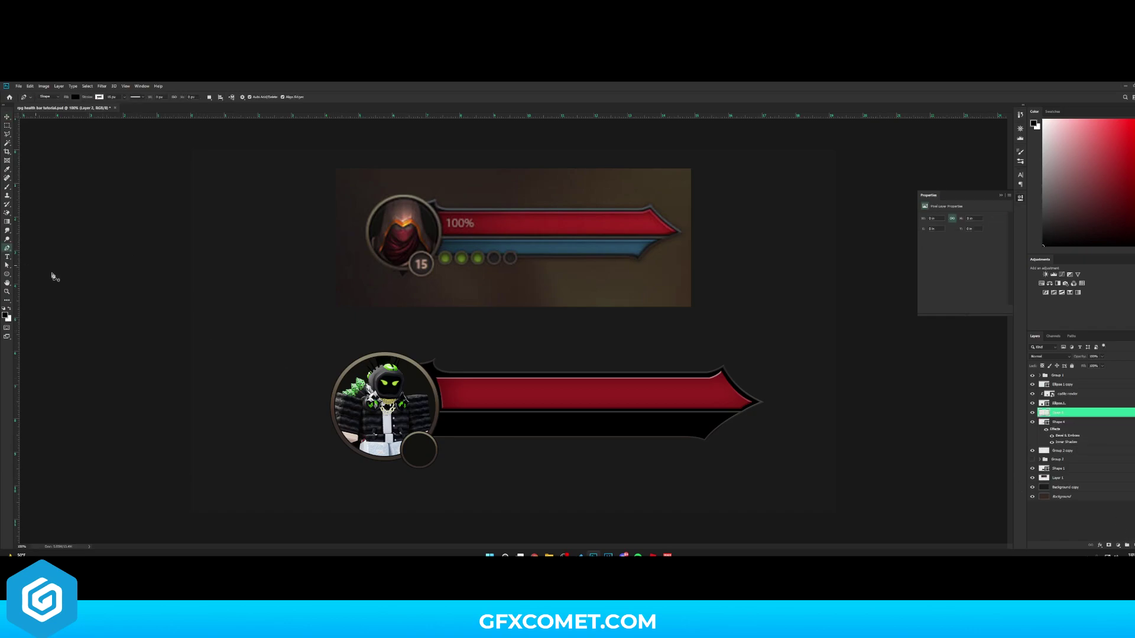
{"action": "key", "text": "ctrl+plus"}
{"action": "left_click_drag", "start_coordinate": [401, 392], "coordinate": [454, 314]}
{"action": "key", "text": "p"}
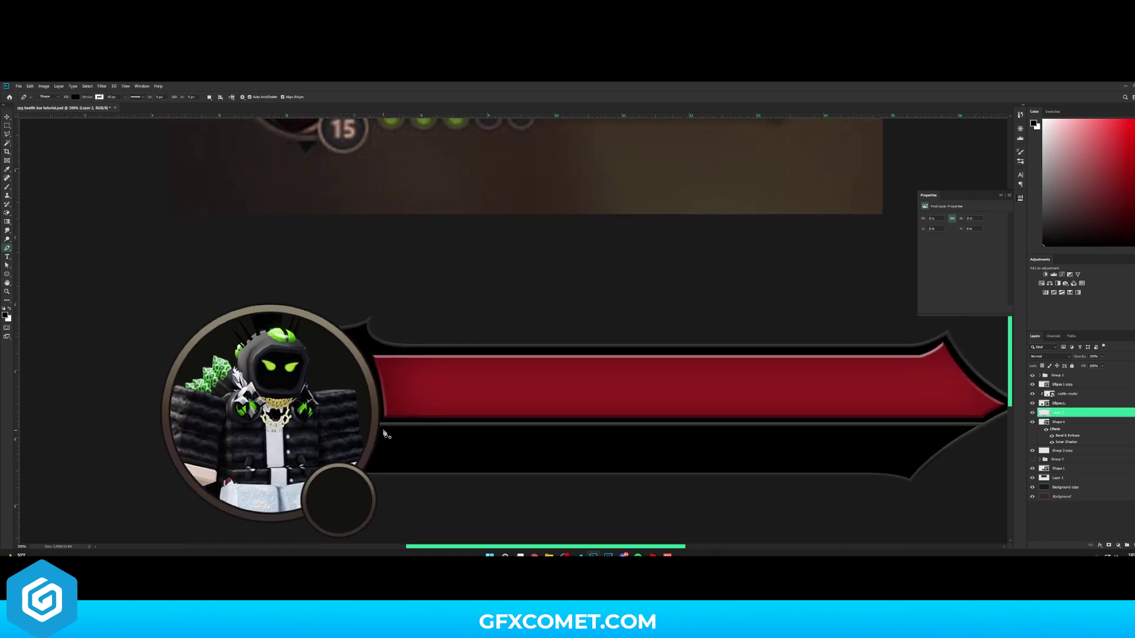
{"action": "left_click_drag", "start_coordinate": [15, 355], "coordinate": [385, 377]}
{"action": "left_click_drag", "start_coordinate": [385, 115], "coordinate": [386, 355]}
- Start a Pen shape for the lower bar from the portrait along the divider, curving down to the frame's lower corner
{"action": "left_click", "coordinate": [384, 432]}
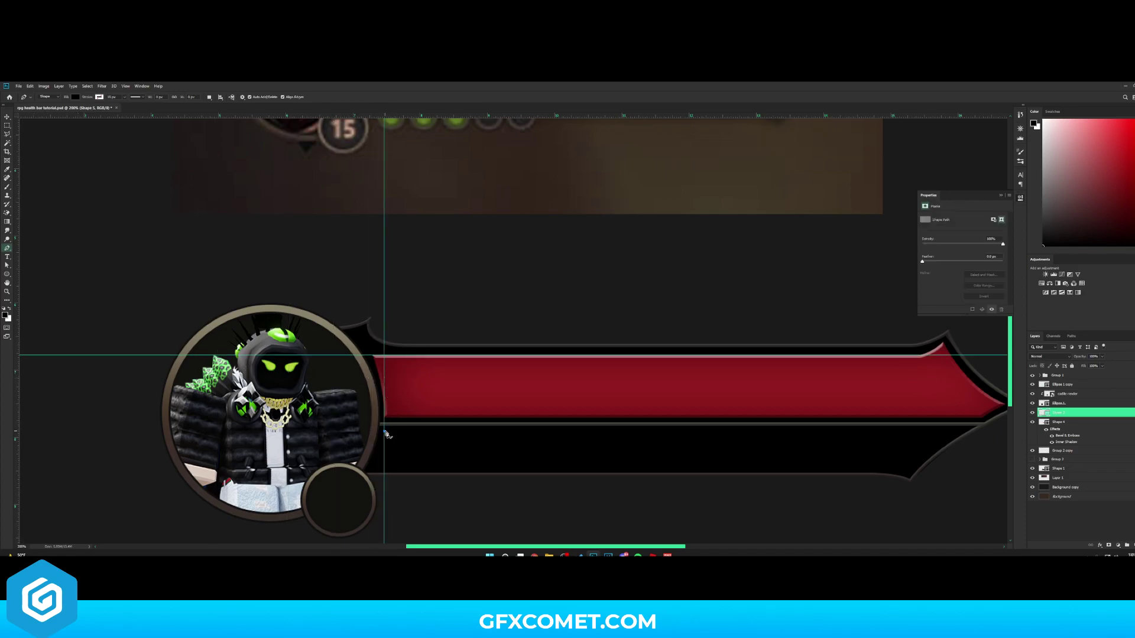
{"action": "key", "text": "o"}
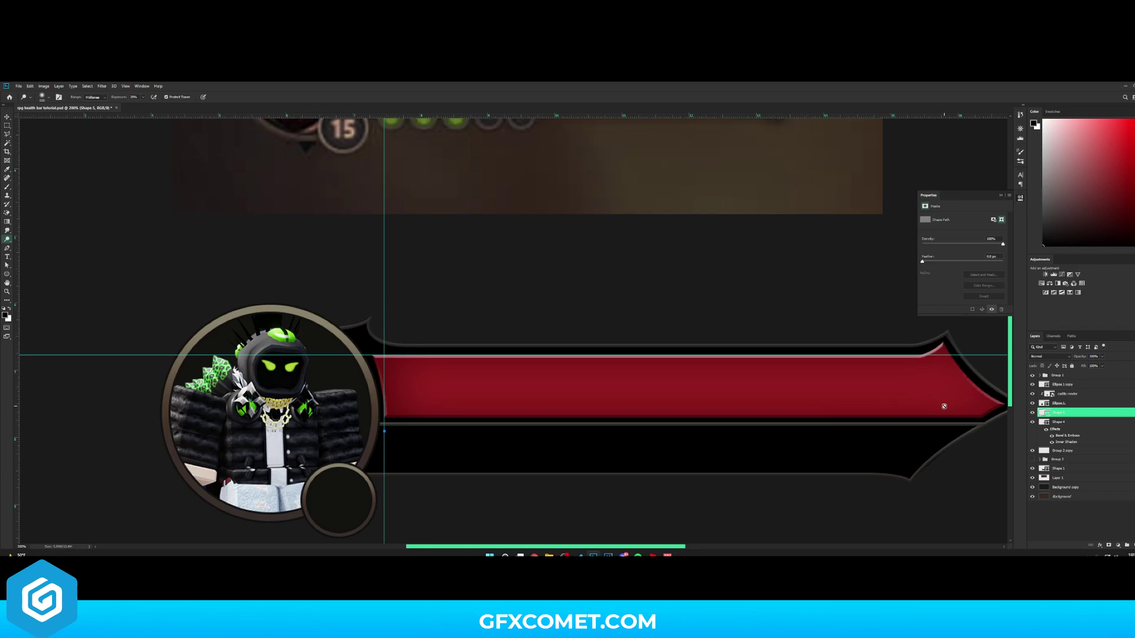
{"action": "key", "text": "p"}
{"action": "left_click", "coordinate": [958, 431]}
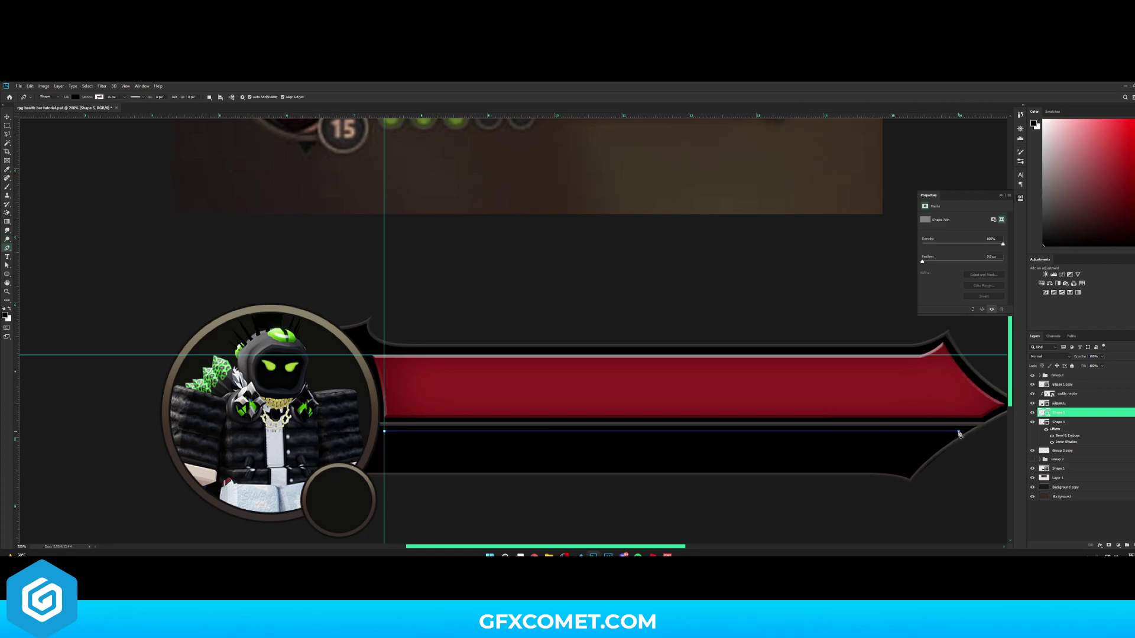
{"action": "left_click_drag", "start_coordinate": [909, 475], "coordinate": [900, 496]}
{"action": "left_click", "coordinate": [909, 475], "text": "alt"}
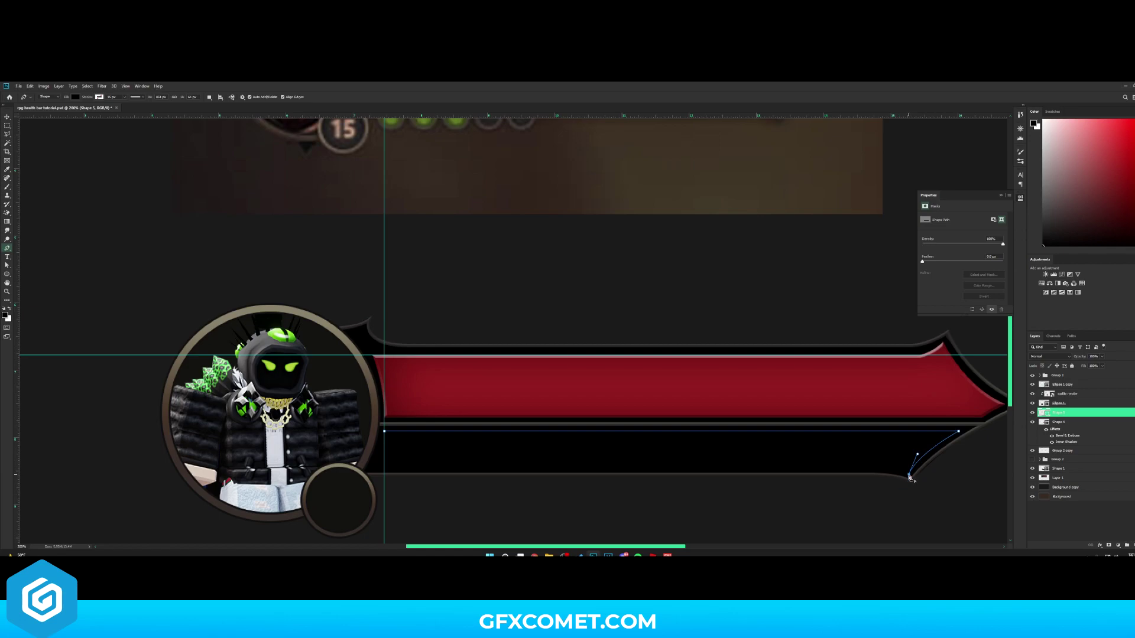
- Continue the lower bar shape along the frame's bottom edge to the portrait and close it at the starting point
{"action": "left_click", "coordinate": [879, 469]}
{"action": "left_click_drag", "start_coordinate": [878, 470], "coordinate": [857, 469]}
{"action": "left_click", "coordinate": [879, 470], "text": "alt"}
{"action": "left_click_drag", "start_coordinate": [876, 470], "coordinate": [851, 469]}
{"action": "left_click", "coordinate": [875, 469], "text": "alt"}
{"action": "left_click", "coordinate": [373, 467]}
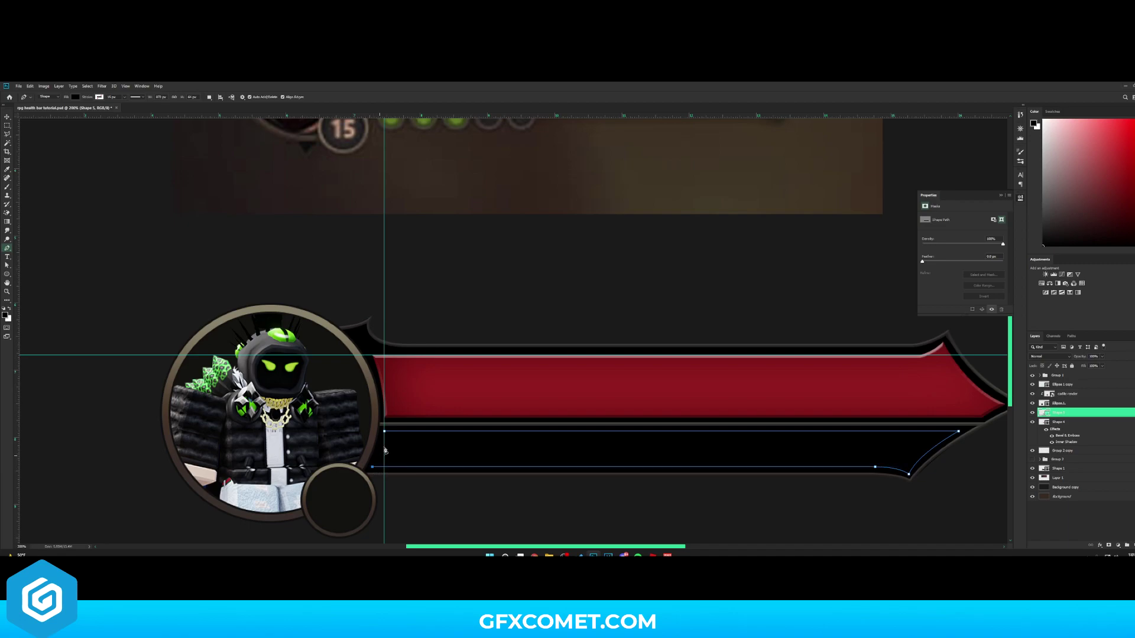
{"action": "left_click", "coordinate": [384, 431]}
{"action": "key", "text": "Return"}
- Hide the guides and save the document
{"action": "key", "text": "v"}
{"action": "key", "text": "ctrl+minus"}
{"action": "key", "text": "ctrl+h"}
{"action": "key", "text": "ctrl+s"}
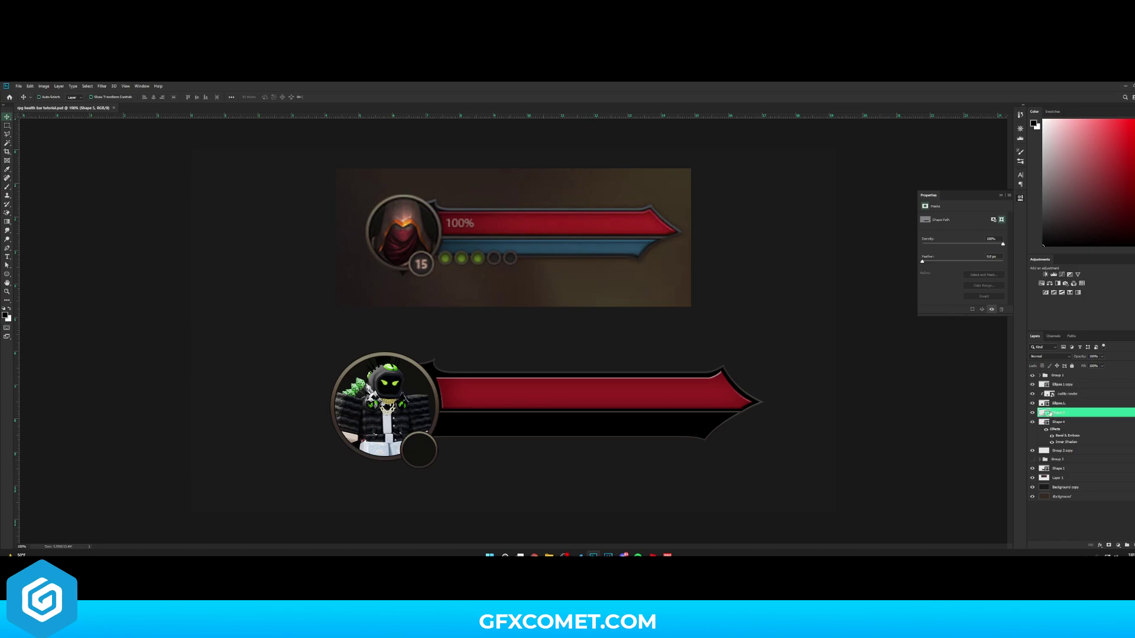
- Recolour the lower bar shape with the blue sampled from the reference's lower bar, adjusted to a brighter tone
{"action": "double_click", "coordinate": [1045, 414]}
{"action": "left_click", "coordinate": [612, 246]}
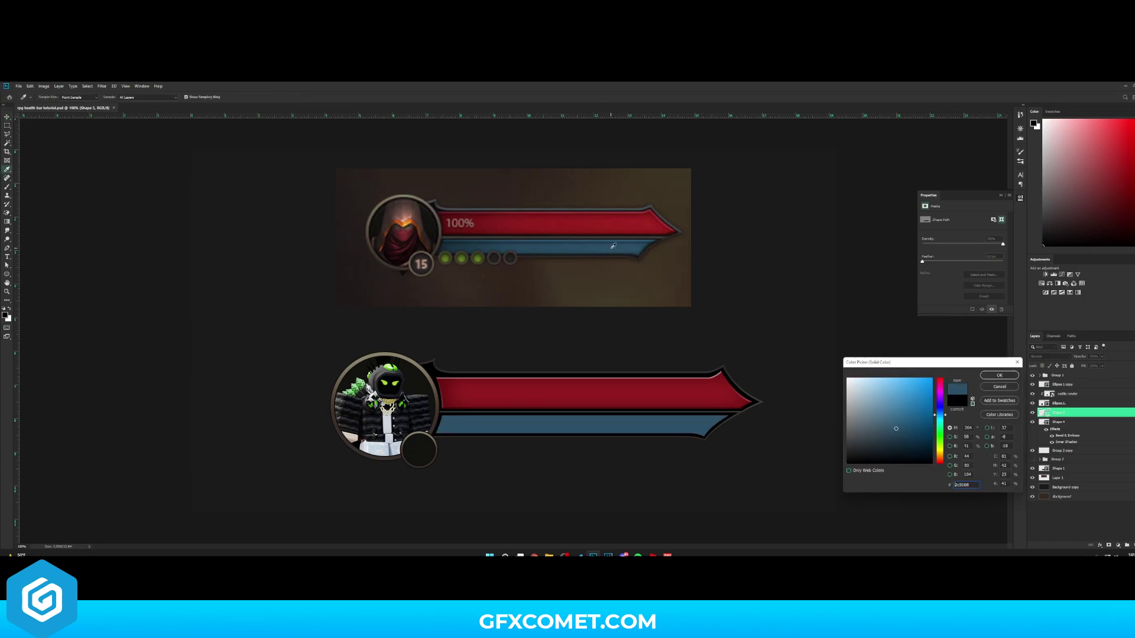
{"action": "left_click_drag", "start_coordinate": [909, 415], "coordinate": [912, 400]}
{"action": "left_click", "coordinate": [998, 374]}
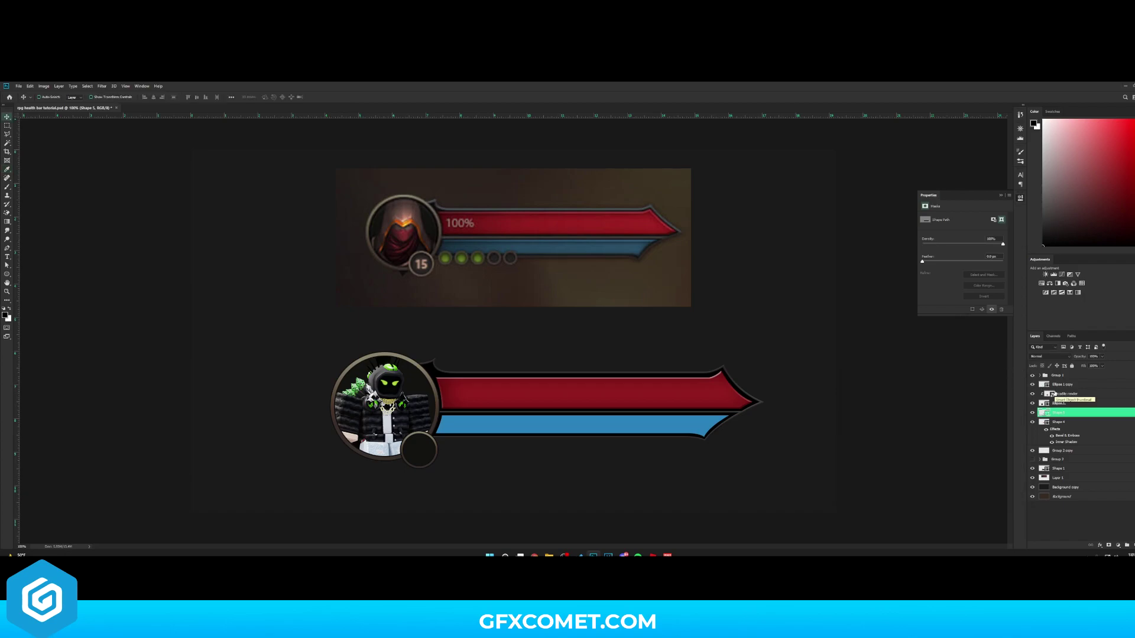
- Copy the red health fill's layer style onto the blue bar
{"action": "left_click", "coordinate": [1033, 422]}
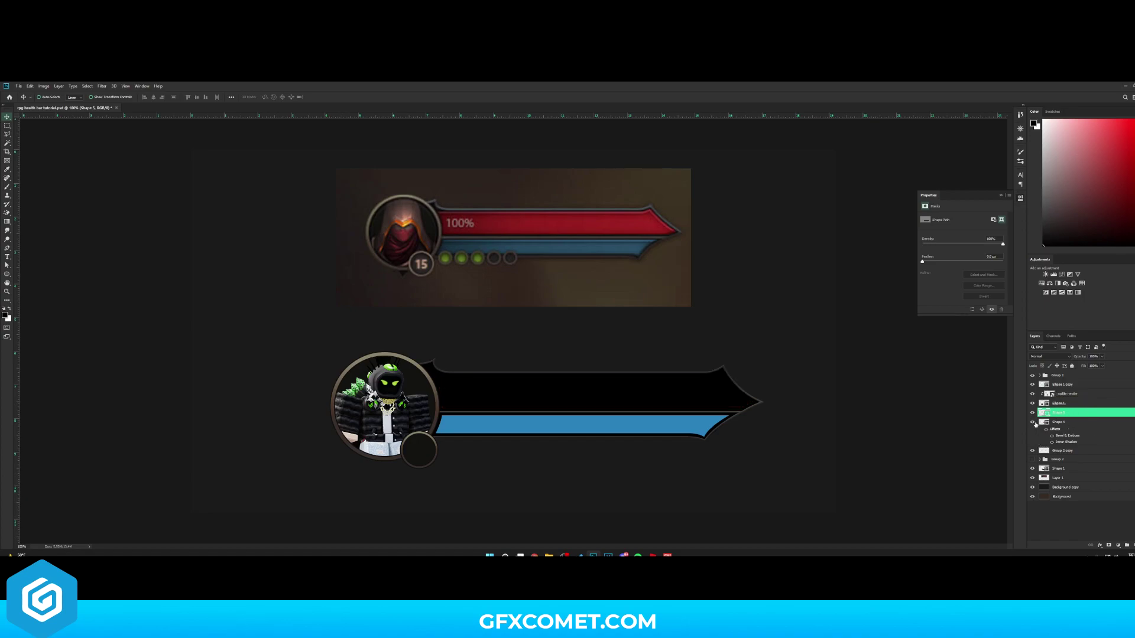
{"action": "left_click", "coordinate": [1032, 421]}
{"action": "left_click", "coordinate": [1070, 423]}
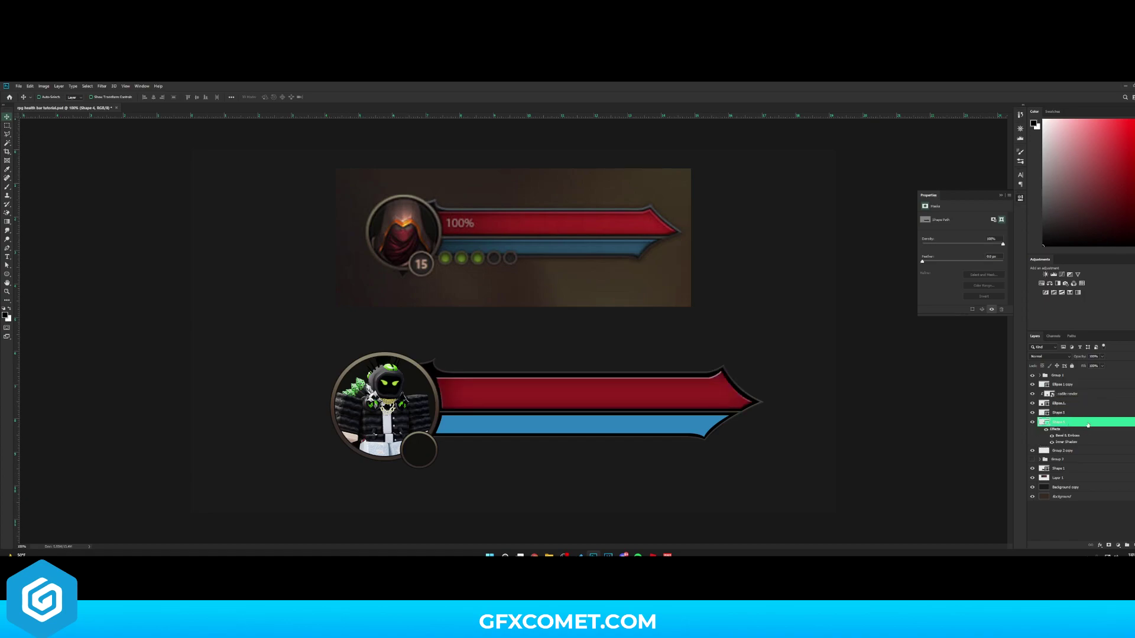
{"action": "right_click", "coordinate": [1088, 424]}
{"action": "left_click", "coordinate": [1088, 413]}
{"action": "right_click", "coordinate": [1088, 413]}
{"action": "left_click", "coordinate": [1086, 287]}
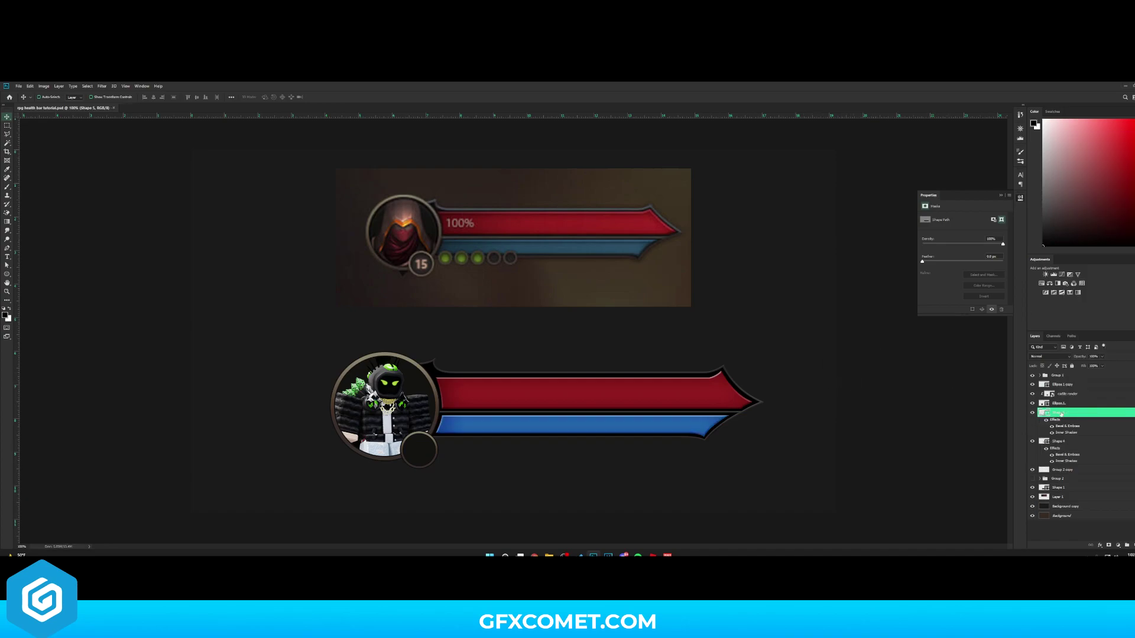
- Angle the blue bar's inner shadow to fall from its upper edge, reduce its distance and size, and adjust its opacity
{"action": "double_click", "coordinate": [1099, 416]}
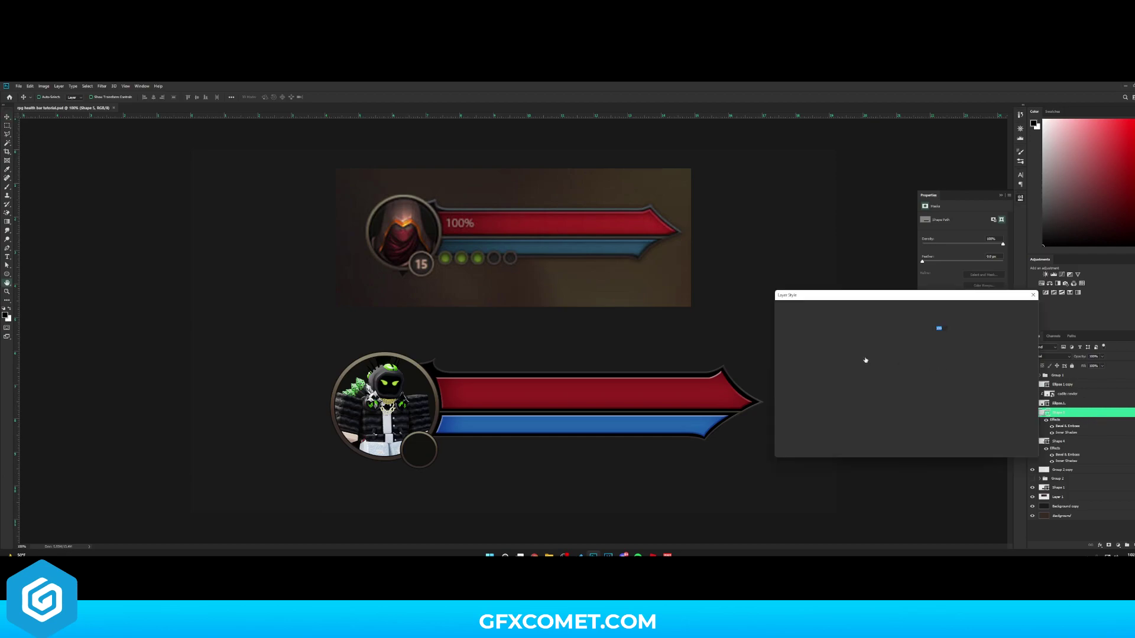
{"action": "left_click", "coordinate": [798, 361]}
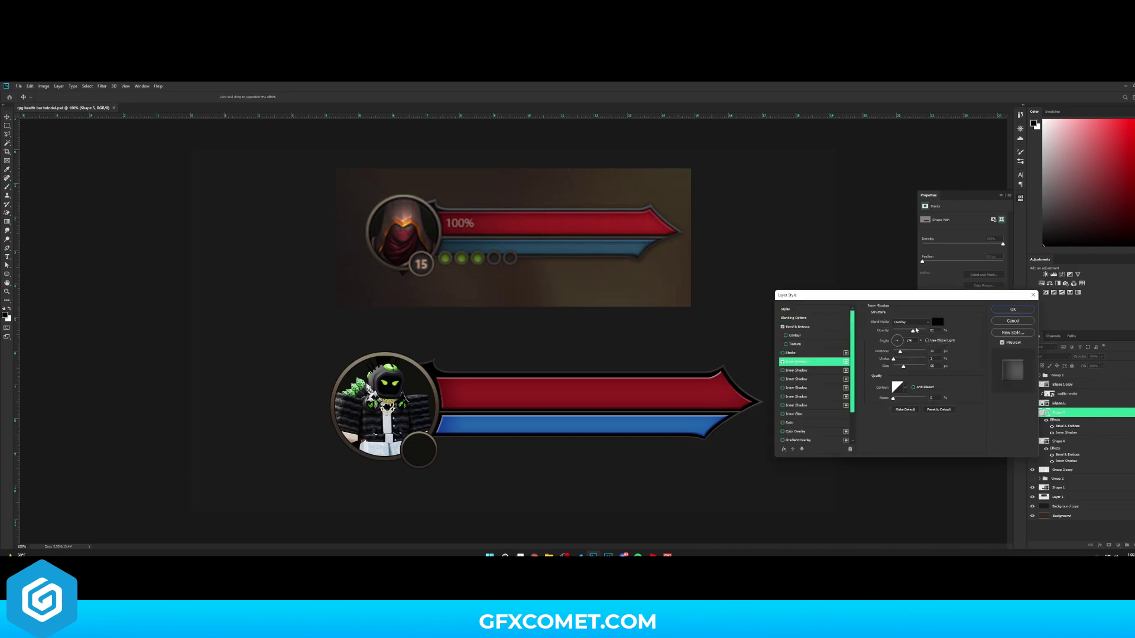
{"action": "left_click", "coordinate": [897, 338]}
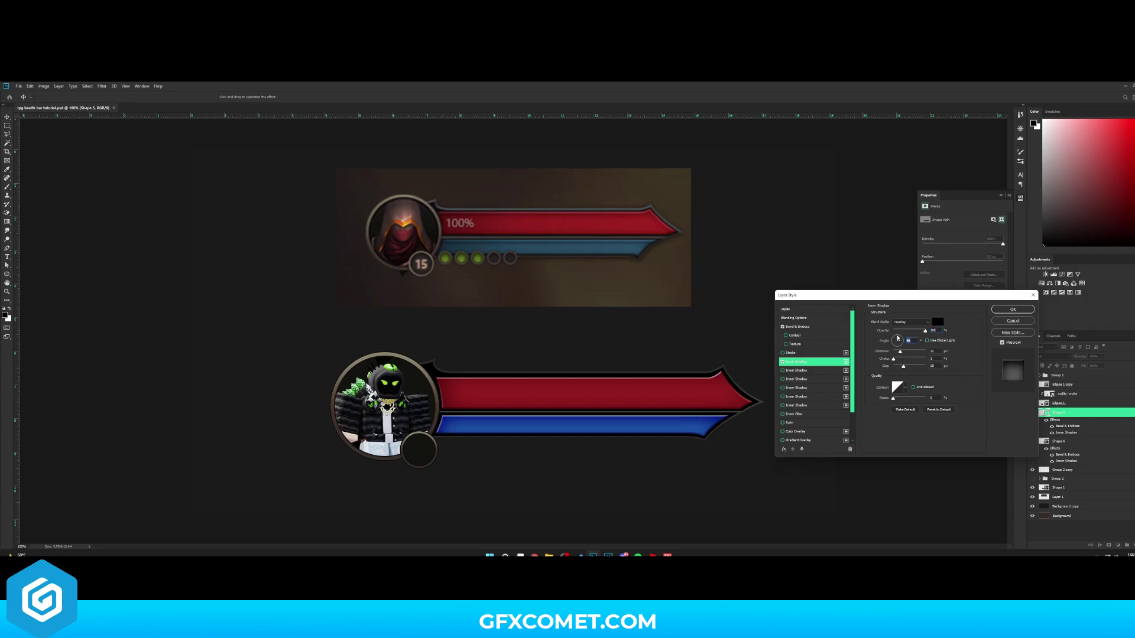
{"action": "left_click_drag", "start_coordinate": [903, 367], "coordinate": [914, 331]}
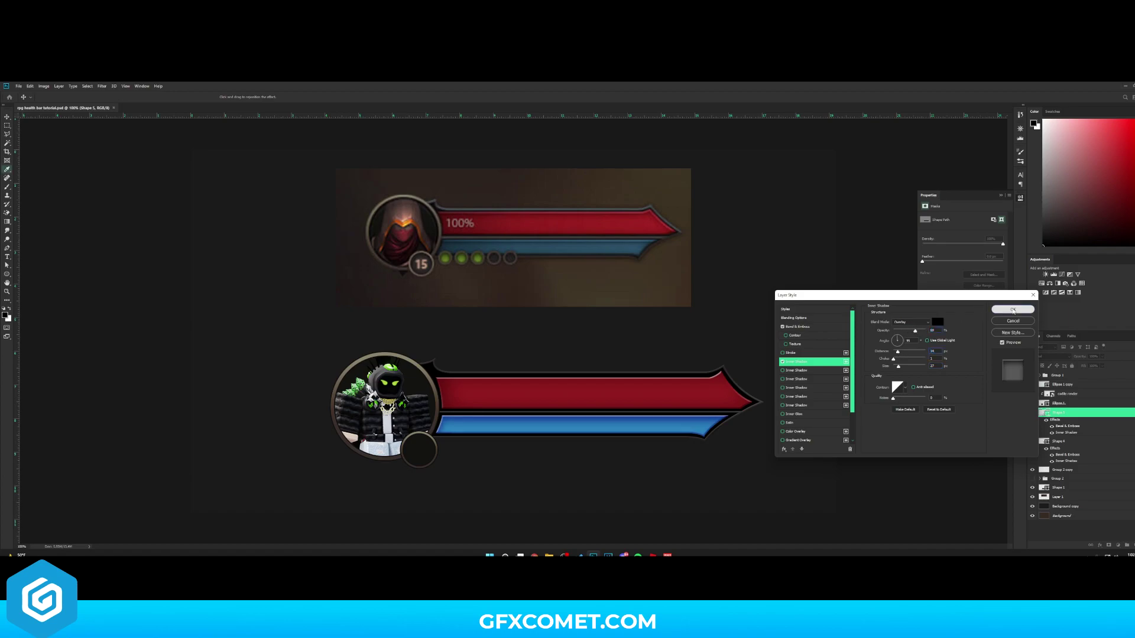
{"action": "key", "text": "Return"}
{"action": "right_click", "coordinate": [1089, 416]}
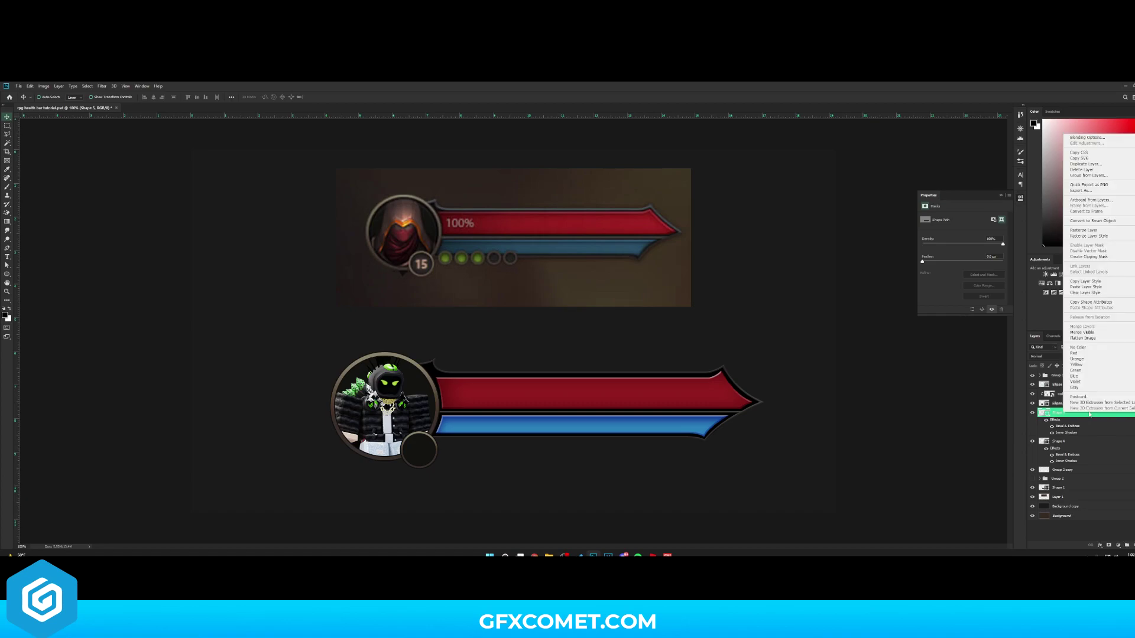
{"action": "key", "text": "Escape"}
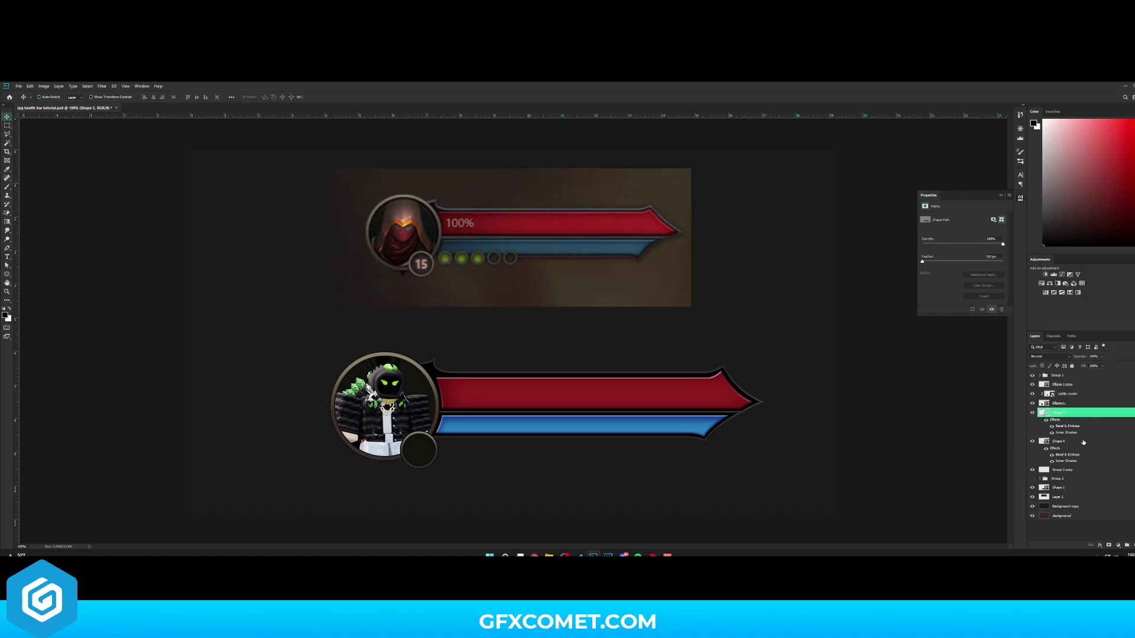
- Set the blue bar's bevel shadow mode to Normal and fine-tune its shadow opacity, soften, size and depth
{"action": "double_click", "coordinate": [1094, 414]}
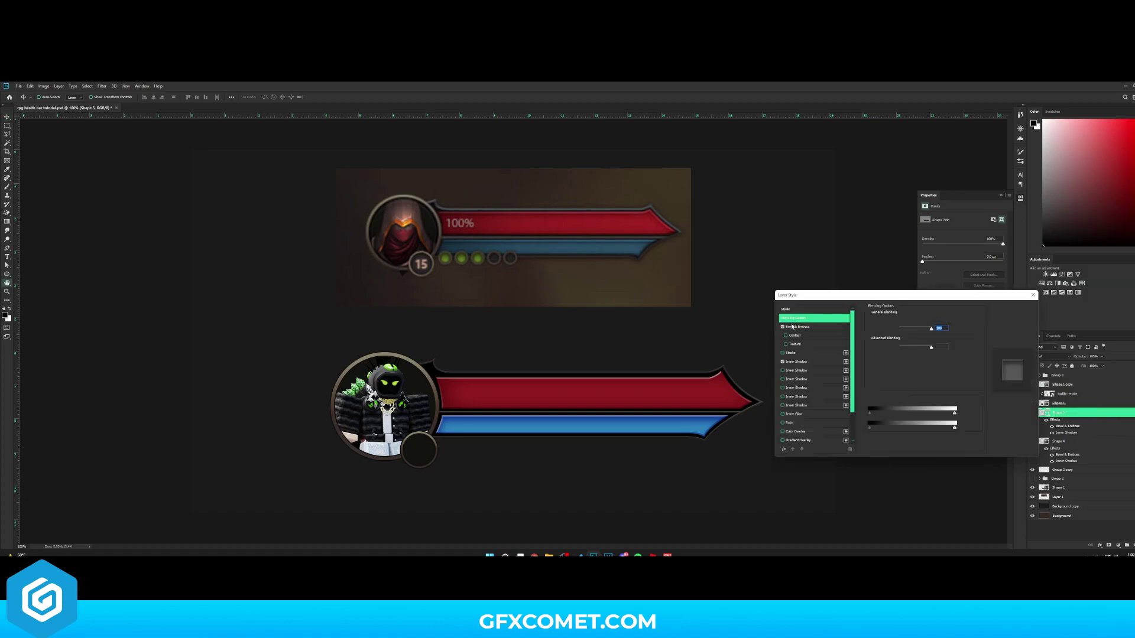
{"action": "left_click_drag", "start_coordinate": [912, 435], "coordinate": [910, 436]}
{"action": "left_click", "coordinate": [915, 427]}
{"action": "left_click", "coordinate": [916, 387]}
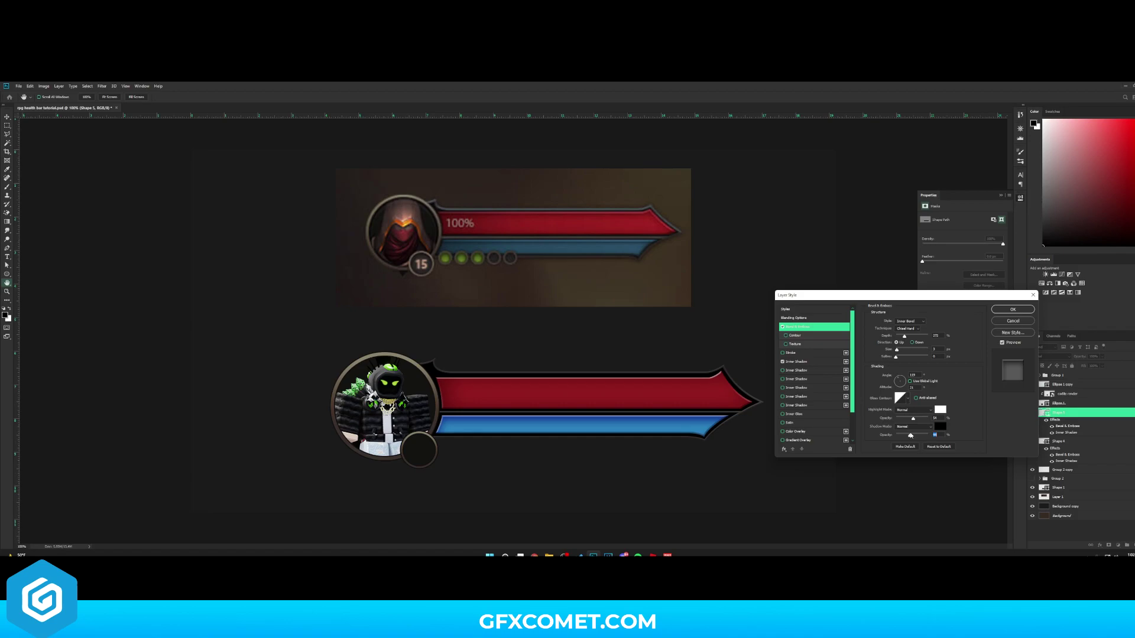
{"action": "left_click_drag", "start_coordinate": [895, 357], "coordinate": [911, 358]}
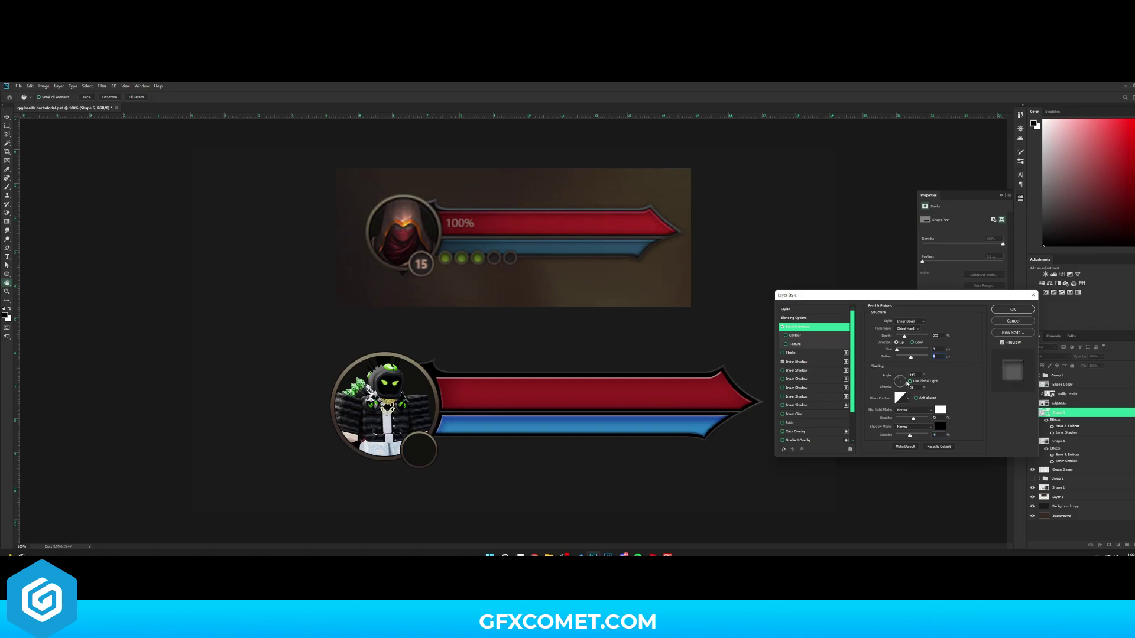
{"action": "mouse_move", "coordinate": [897, 350]}
{"action": "left_mouse_down"}
{"action": "mouse_move", "coordinate": [909, 358]}
{"action": "mouse_move", "coordinate": [925, 337]}
{"action": "mouse_move", "coordinate": [908, 336]}
{"action": "left_mouse_up"}
{"action": "key", "text": "Return"}
- Copy the blue bar's layer style onto the red health fill and save the document
{"action": "right_click", "coordinate": [1083, 415]}
{"action": "left_click", "coordinate": [1100, 288]}
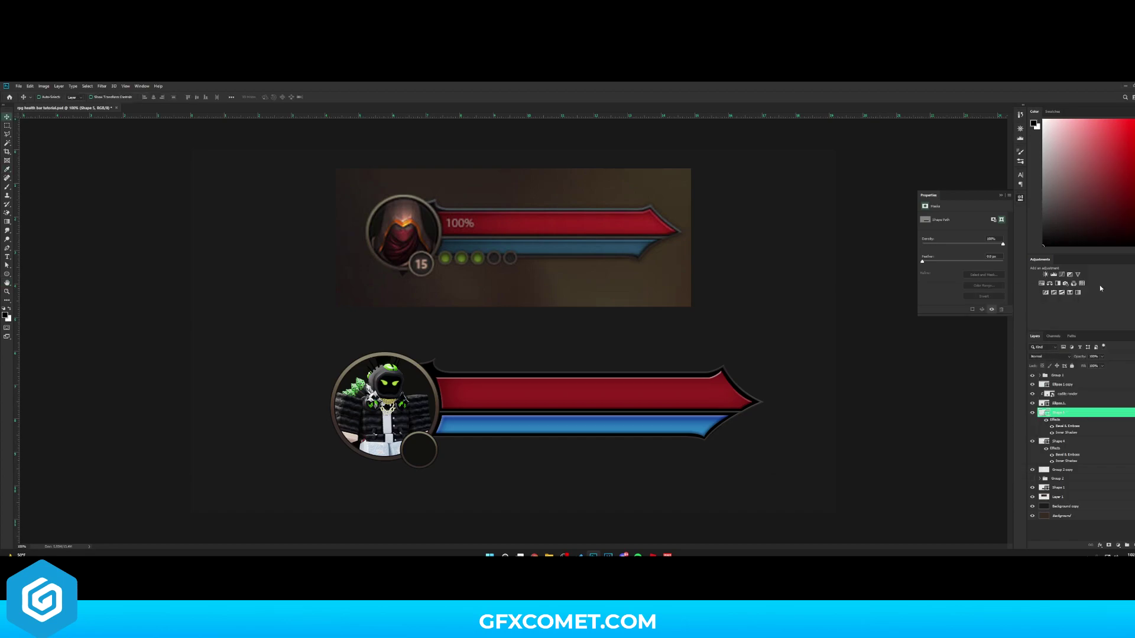
{"action": "right_click", "coordinate": [1074, 441]}
{"action": "left_click", "coordinate": [1085, 316]}
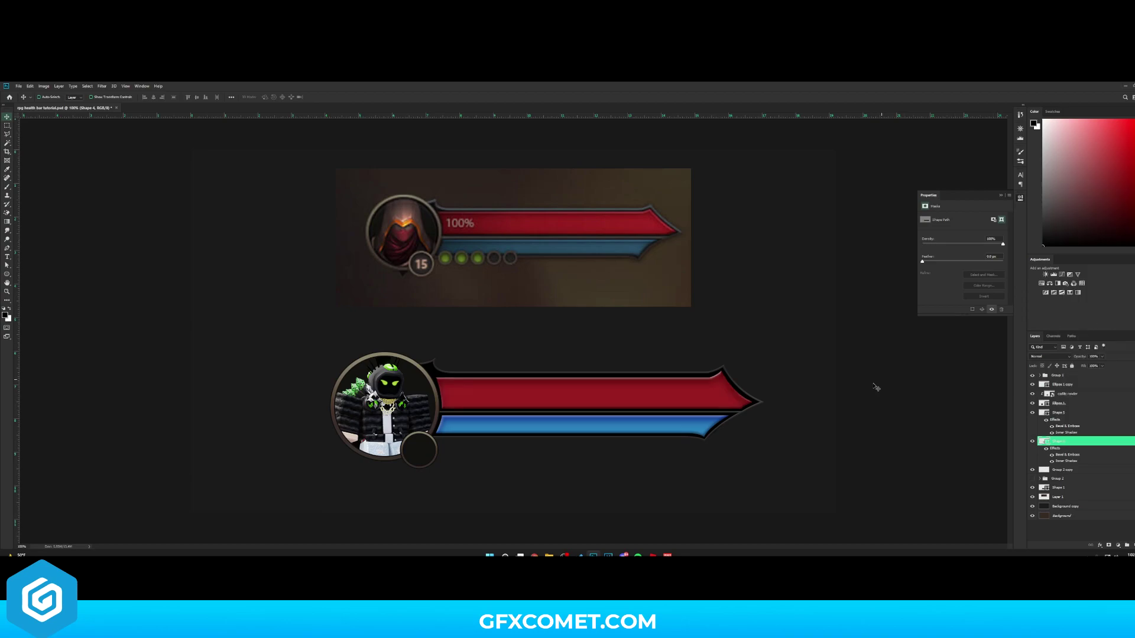
{"action": "key", "text": "ctrl+s"}
- Duplicate the level badge circle group, shrink it beneath the blue bar, and repeat it into a row of five small circles
{"action": "left_click", "coordinate": [427, 442], "text": "ctrl"}
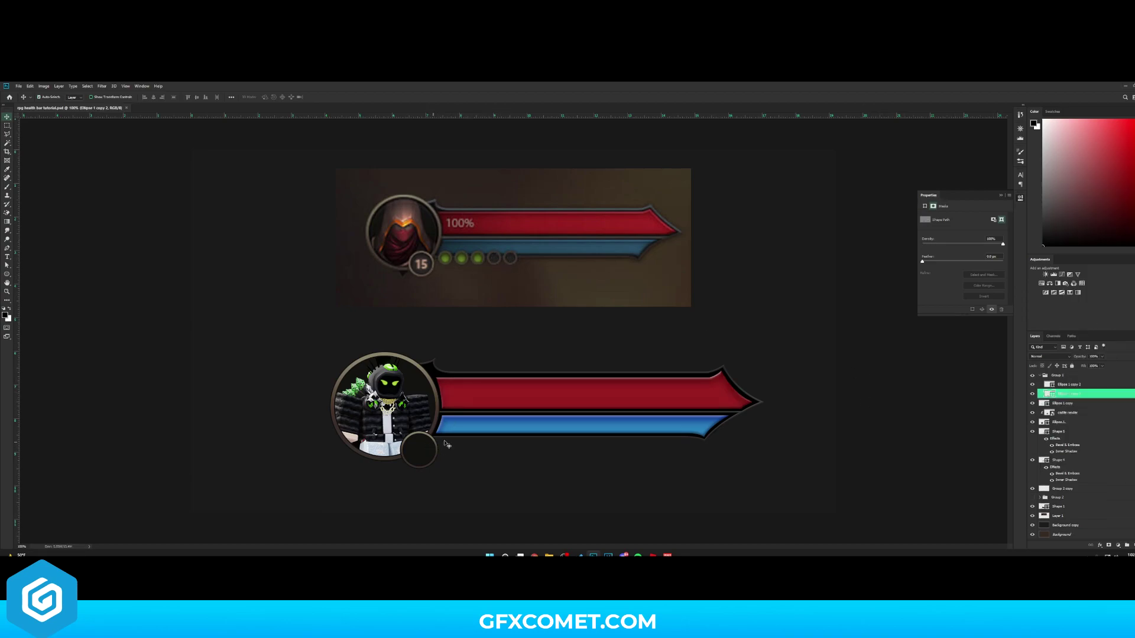
{"action": "left_click", "coordinate": [1040, 377]}
{"action": "key", "text": "ctrl+j"}
{"action": "left_click_drag", "start_coordinate": [455, 412], "coordinate": [469, 444]}
{"action": "key", "text": "ctrl+t"}
{"action": "key", "text": "Return"}
{"action": "key", "text": "ctrl+s"}
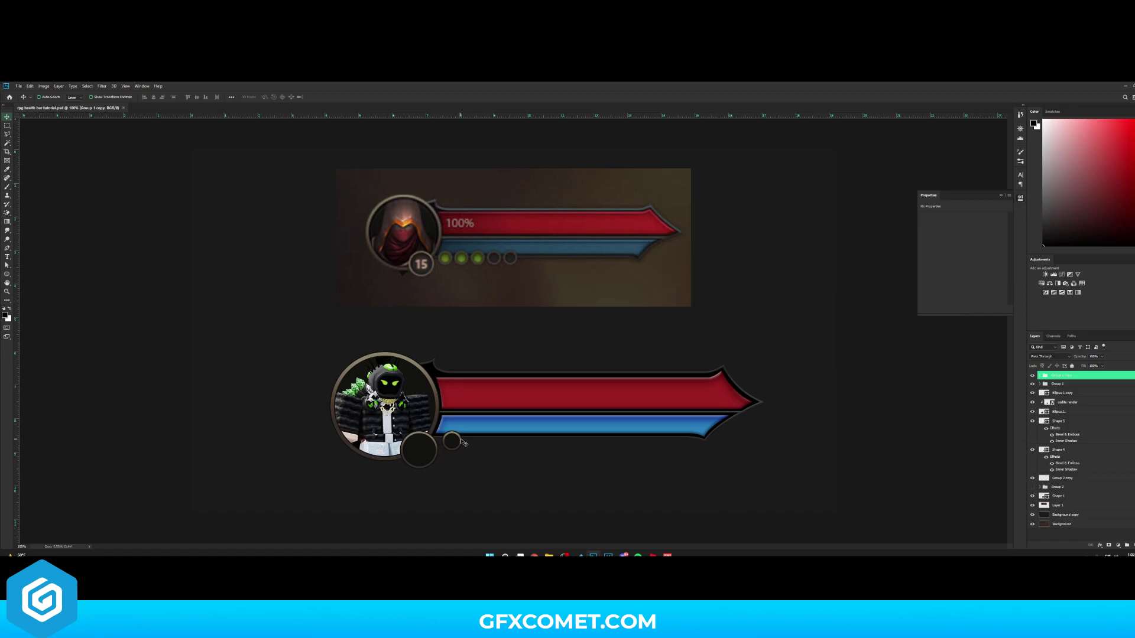
{"action": "left_click_drag", "start_coordinate": [466, 444], "coordinate": [590, 441]}
{"action": "left_click", "coordinate": [1082, 386], "text": "shift"}
- Duplicate the inner ellipse of the first small circle and rename the copy "green"
{"action": "left_click", "coordinate": [456, 443], "text": "ctrl"}
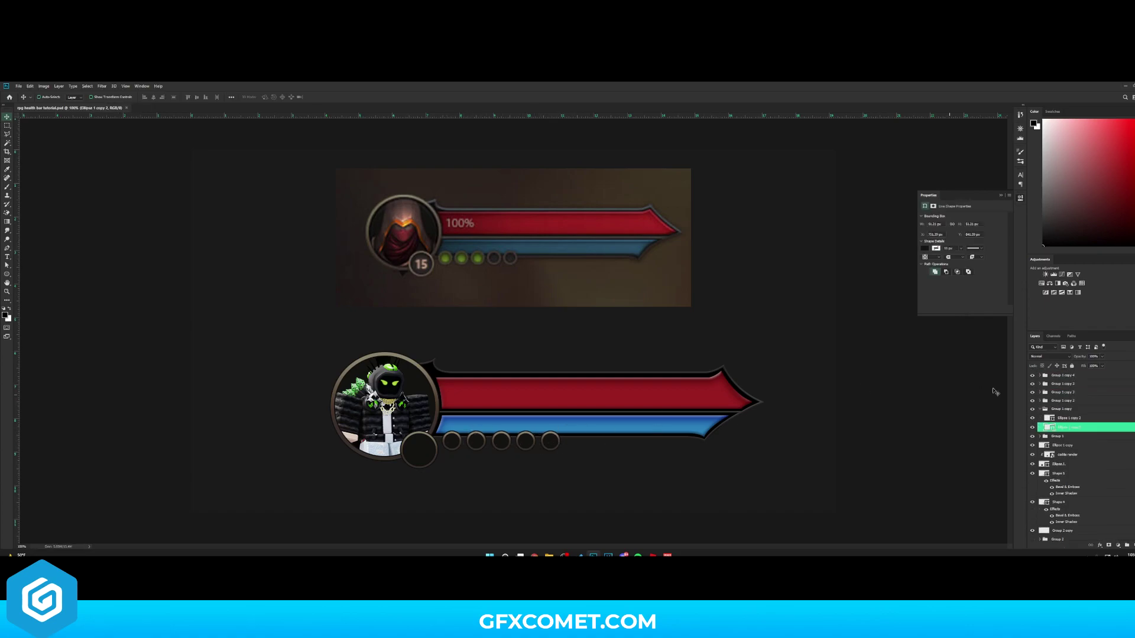
{"action": "key", "text": "ctrl+j"}
{"action": "double_click", "coordinate": [1072, 427]}
{"action": "type", "text": "green"}
{"action": "key", "text": "Return"}
{"action": "key", "text": "ctrl+plus"}
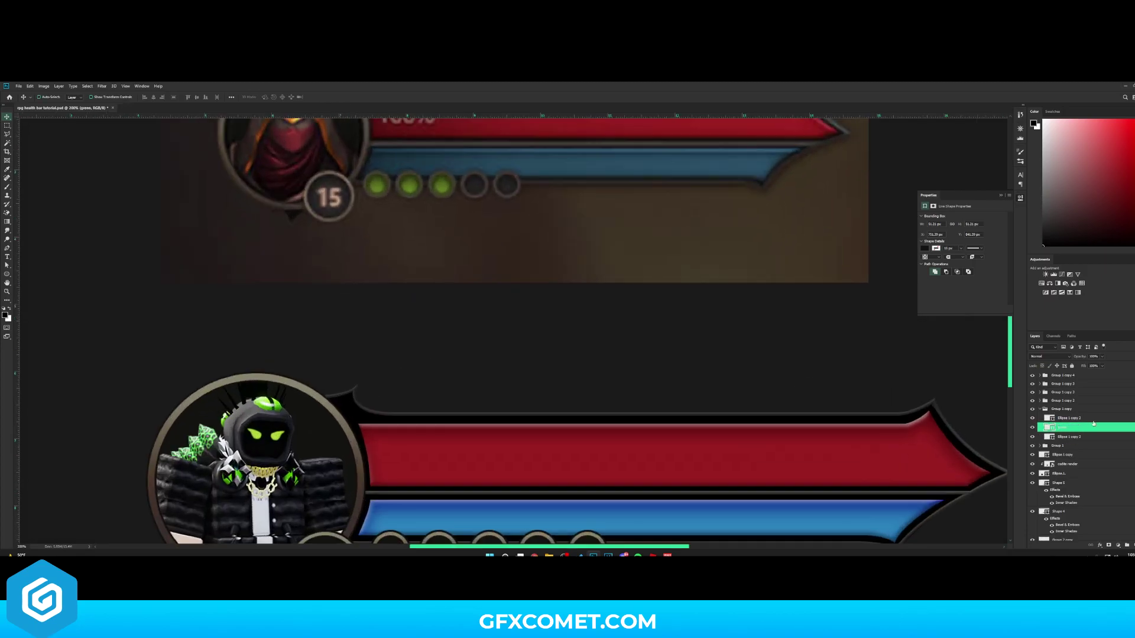
- Fill the "green" ellipse with a green sampled from the first lit indicator circle in the reference image
{"action": "key", "text": "ctrl+minus"}
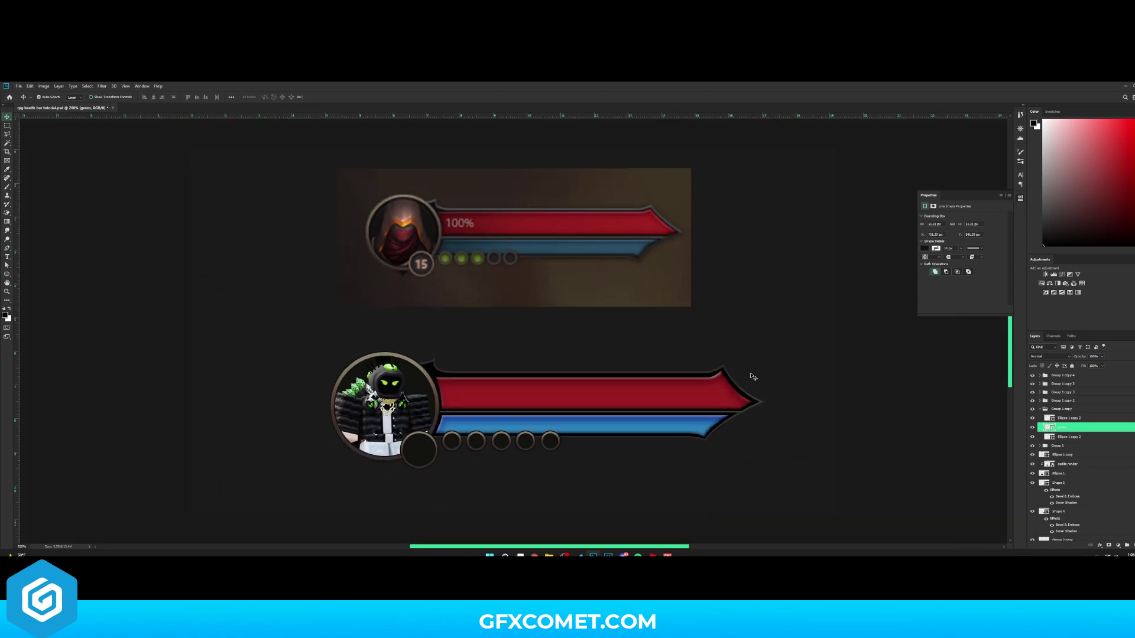
{"action": "double_click", "coordinate": [1047, 427]}
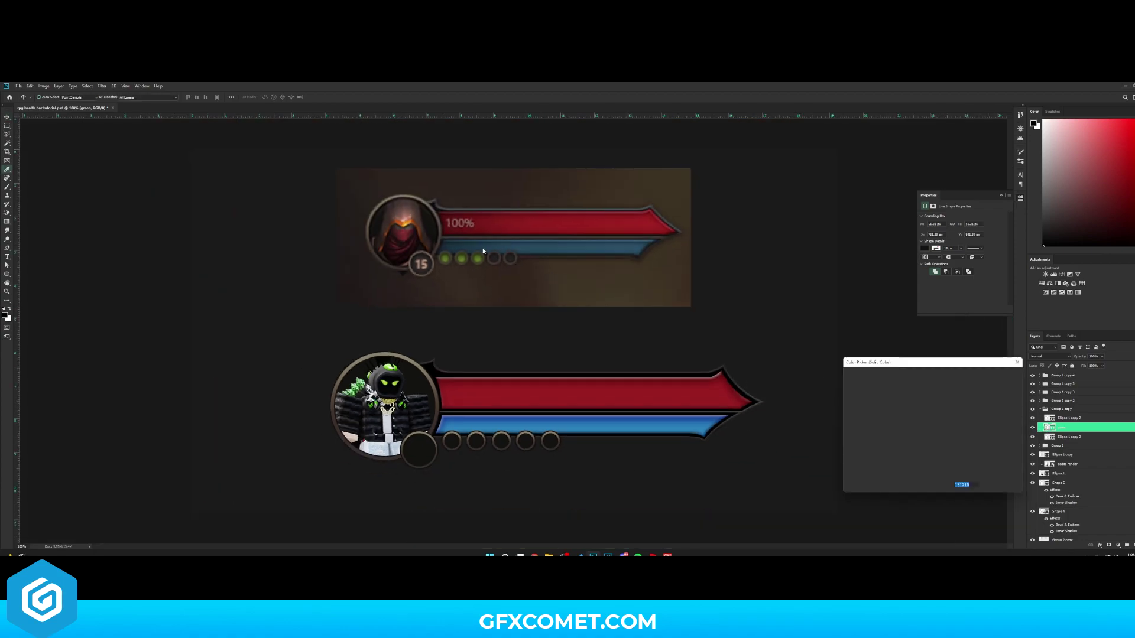
{"action": "left_click", "coordinate": [449, 256]}
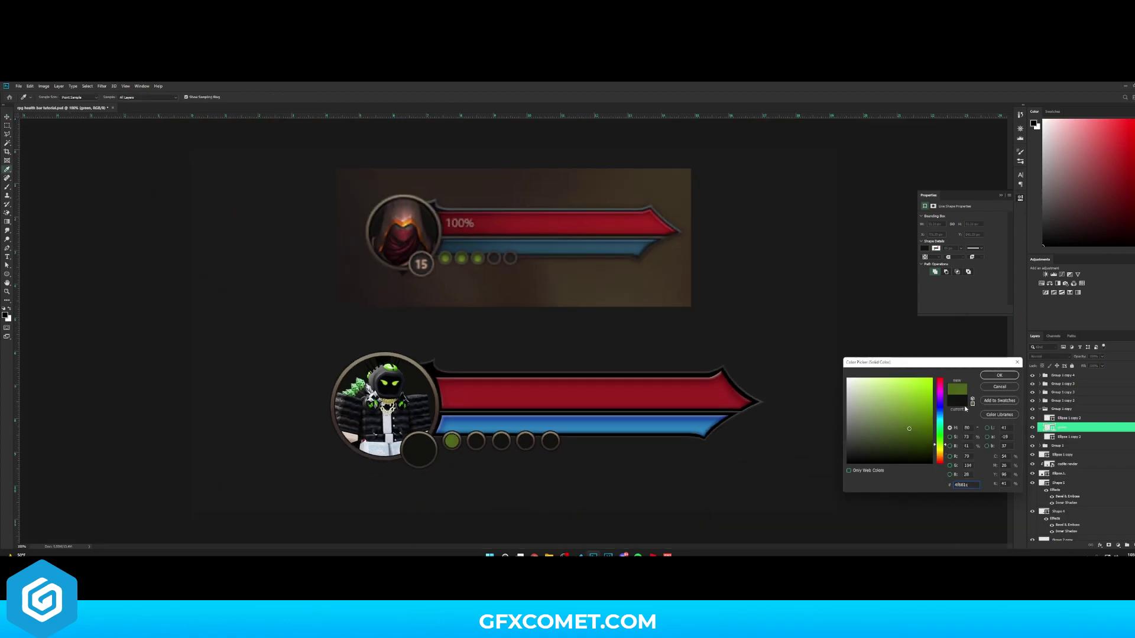
{"action": "left_click", "coordinate": [998, 375]}
{"action": "key", "text": "v"}
- Add a black Overlay inner shadow to the "green" ellipse with its angle at 90 degrees
{"action": "right_click", "coordinate": [1099, 435]}
{"action": "left_click", "coordinate": [1104, 151]}
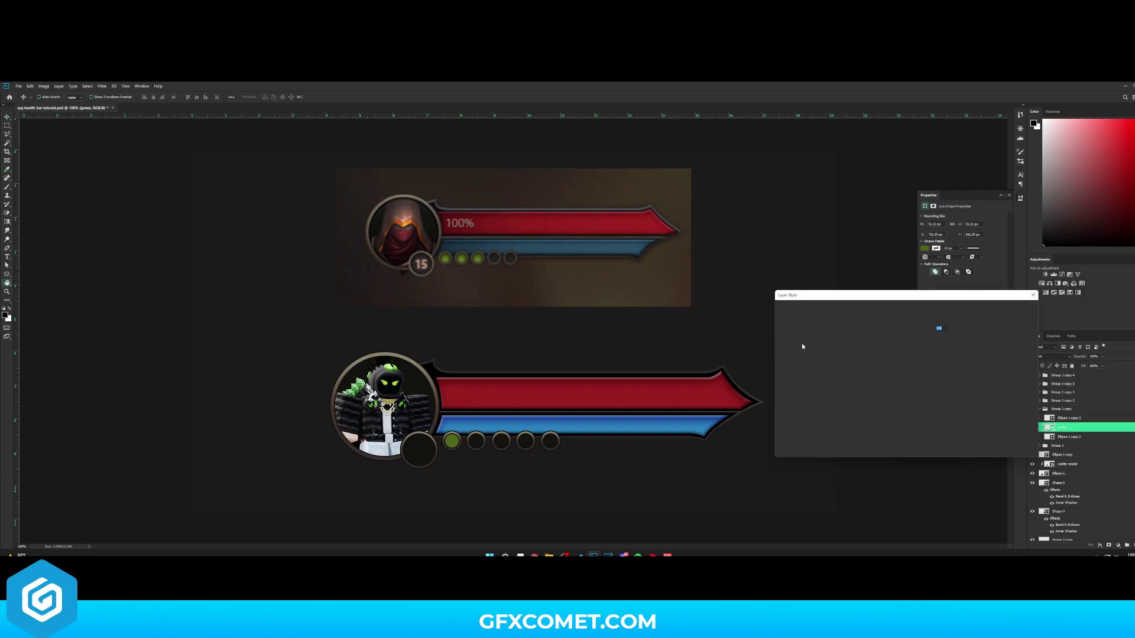
{"action": "left_click", "coordinate": [796, 361]}
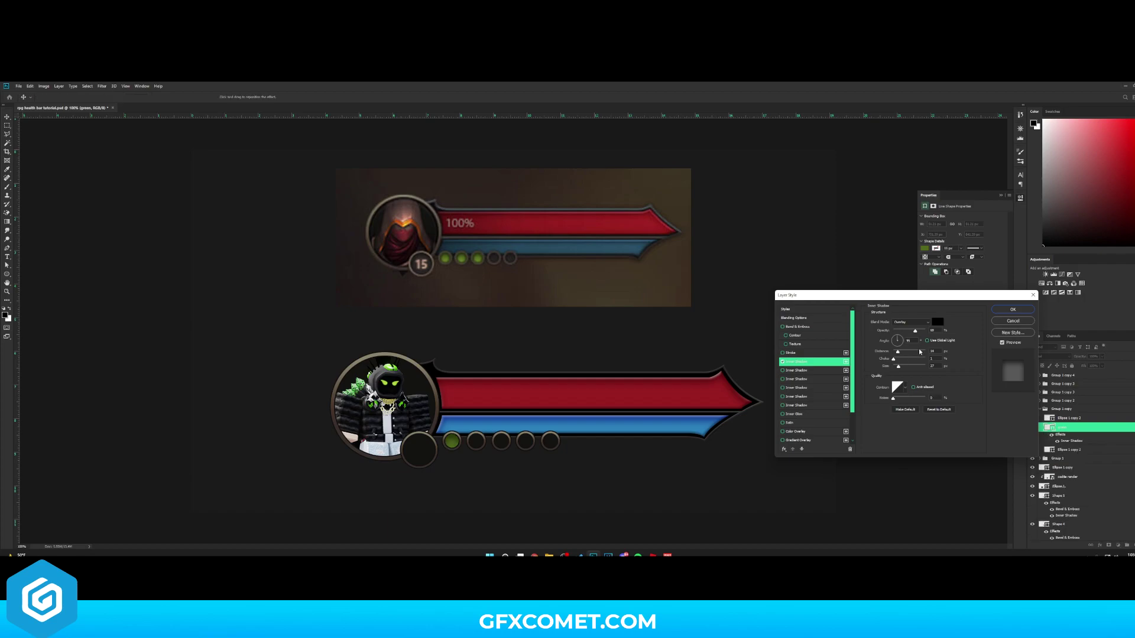
{"action": "left_click", "coordinate": [879, 340]}
{"action": "type", "text": "90"}
{"action": "key", "text": "shift+Tab"}
- Add a second, white inner shadow to the "green" ellipse, set it to Overlay, fine-tune its opacity, distance and size, and apply the style
{"action": "left_click", "coordinate": [813, 370]}
{"action": "left_click", "coordinate": [903, 331]}
{"action": "left_click", "coordinate": [899, 352]}
{"action": "left_click_drag", "start_coordinate": [899, 352], "coordinate": [895, 366]}
{"action": "left_click", "coordinate": [911, 326]}
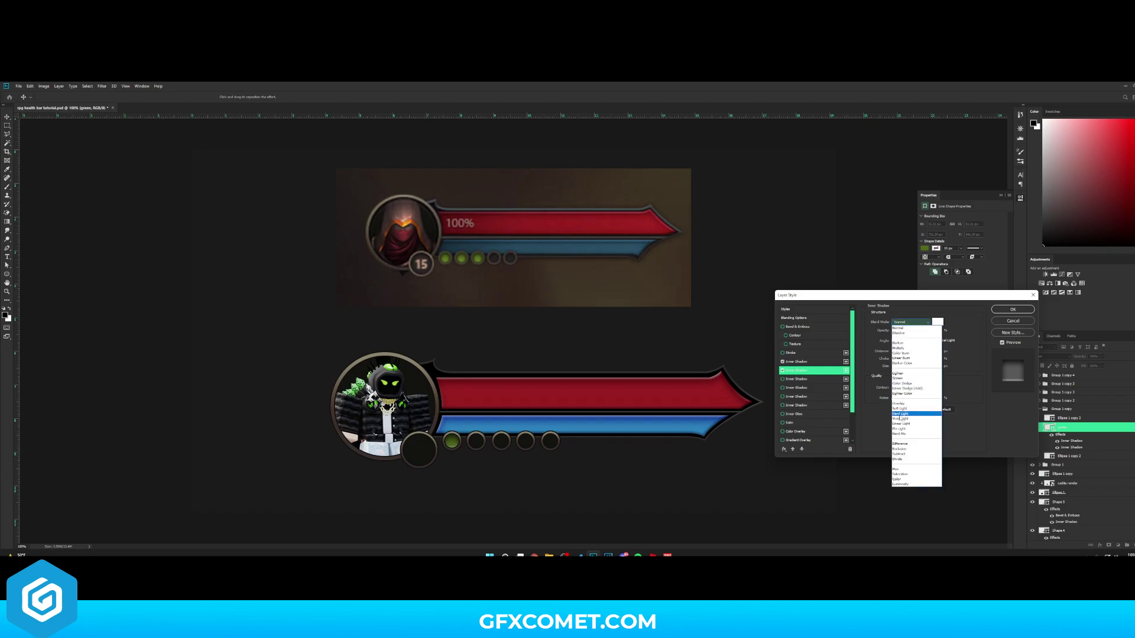
{"action": "left_click", "coordinate": [907, 404]}
{"action": "left_click_drag", "start_coordinate": [932, 331], "coordinate": [915, 329]}
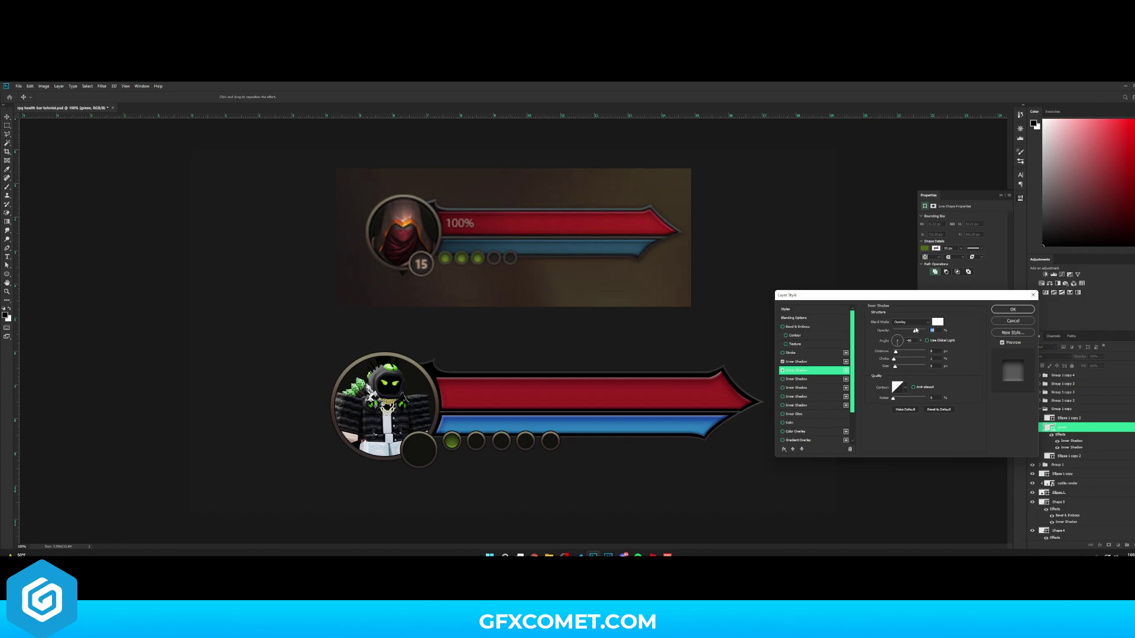
{"action": "left_click", "coordinate": [1012, 309]}
- Duplicate the styled "green" ellipse into the second and third small circle groups and position each copy inside its circle
{"action": "mouse_move", "coordinate": [1071, 427]}
{"action": "left_mouse_down", "text": "alt"}
{"action": "mouse_move", "coordinate": [1066, 396]}
{"action": "mouse_move", "coordinate": [1079, 442]}
{"action": "left_mouse_up", "text": "alt"}
{"action": "left_click", "coordinate": [1039, 429]}
{"action": "left_click_drag", "start_coordinate": [535, 417], "coordinate": [561, 417]}
{"action": "mouse_move", "coordinate": [1067, 418]}
{"action": "left_mouse_down", "text": "alt"}
{"action": "mouse_move", "coordinate": [1067, 388]}
{"action": "mouse_move", "coordinate": [1067, 435]}
{"action": "left_mouse_up", "text": "alt"}
{"action": "left_click", "coordinate": [1039, 421]}
{"action": "left_click_drag", "start_coordinate": [520, 449], "coordinate": [545, 451]}
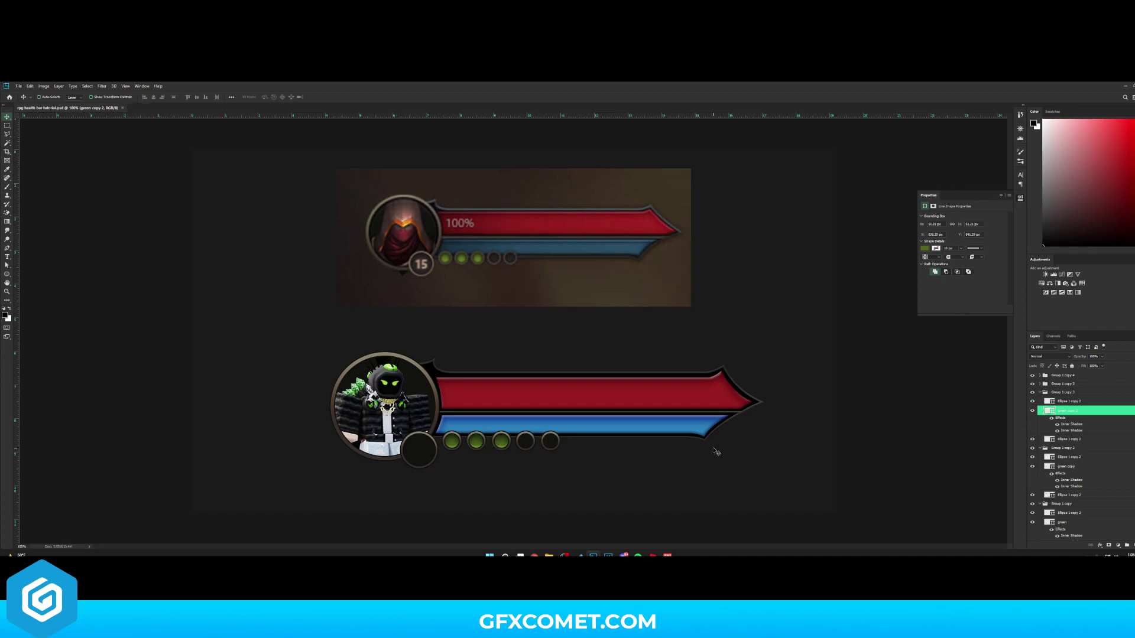